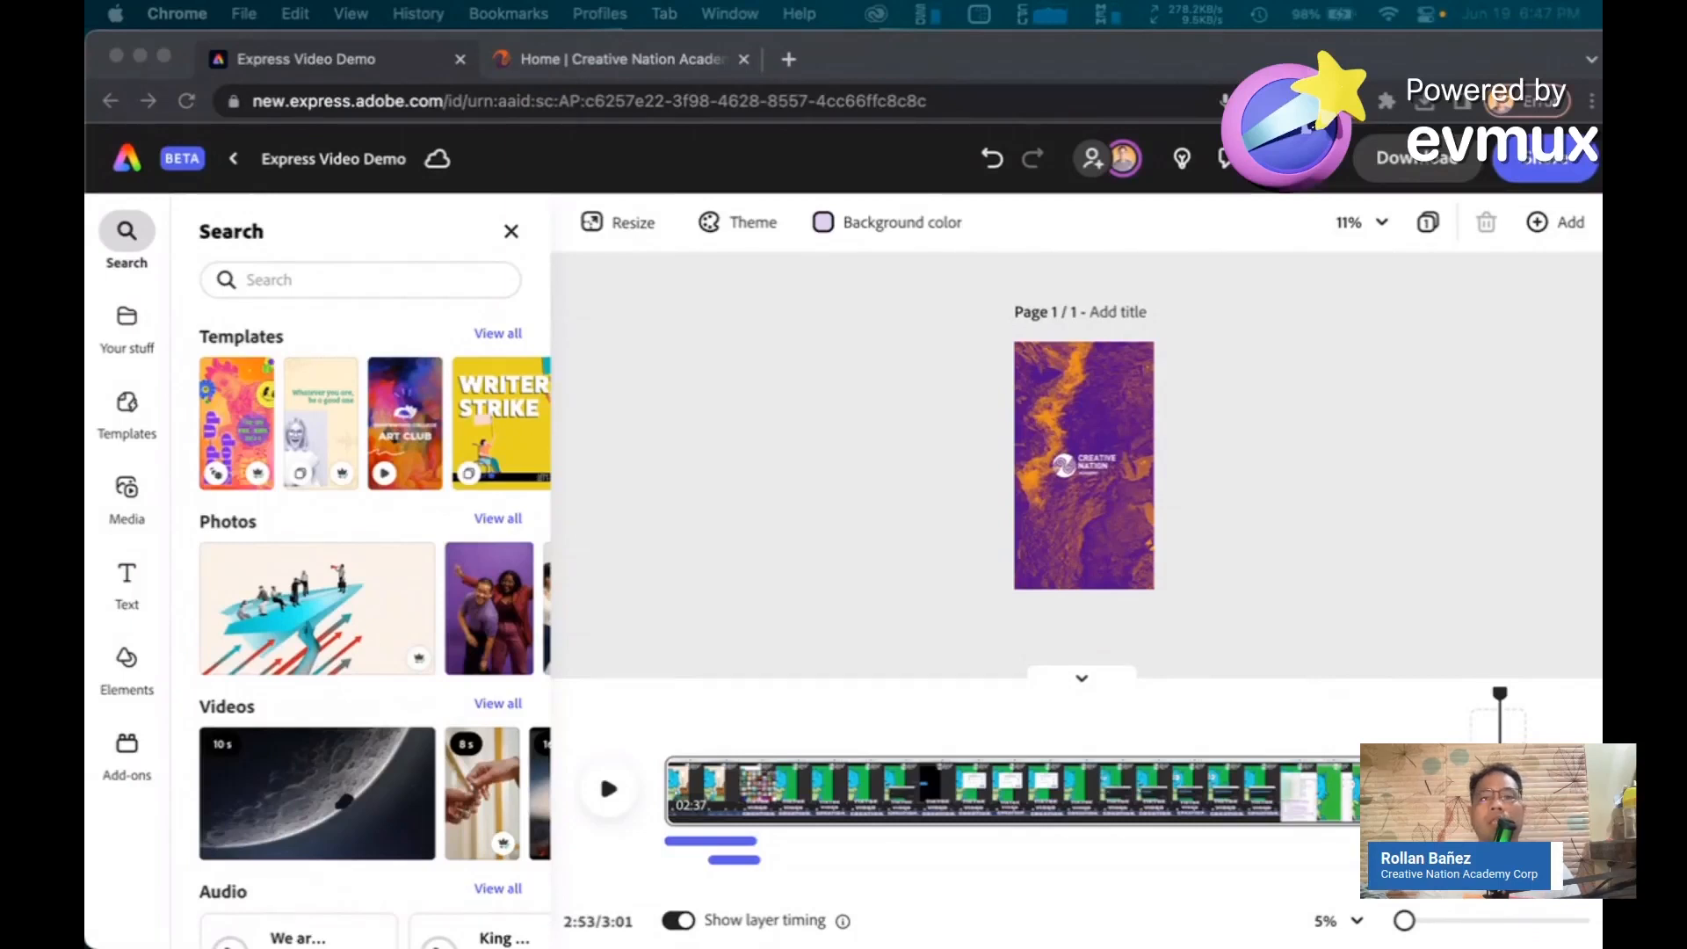
Open the project's sharing panel and add a collaborator by searching their email address
{"action": "left_click", "coordinate": [811, 380]}
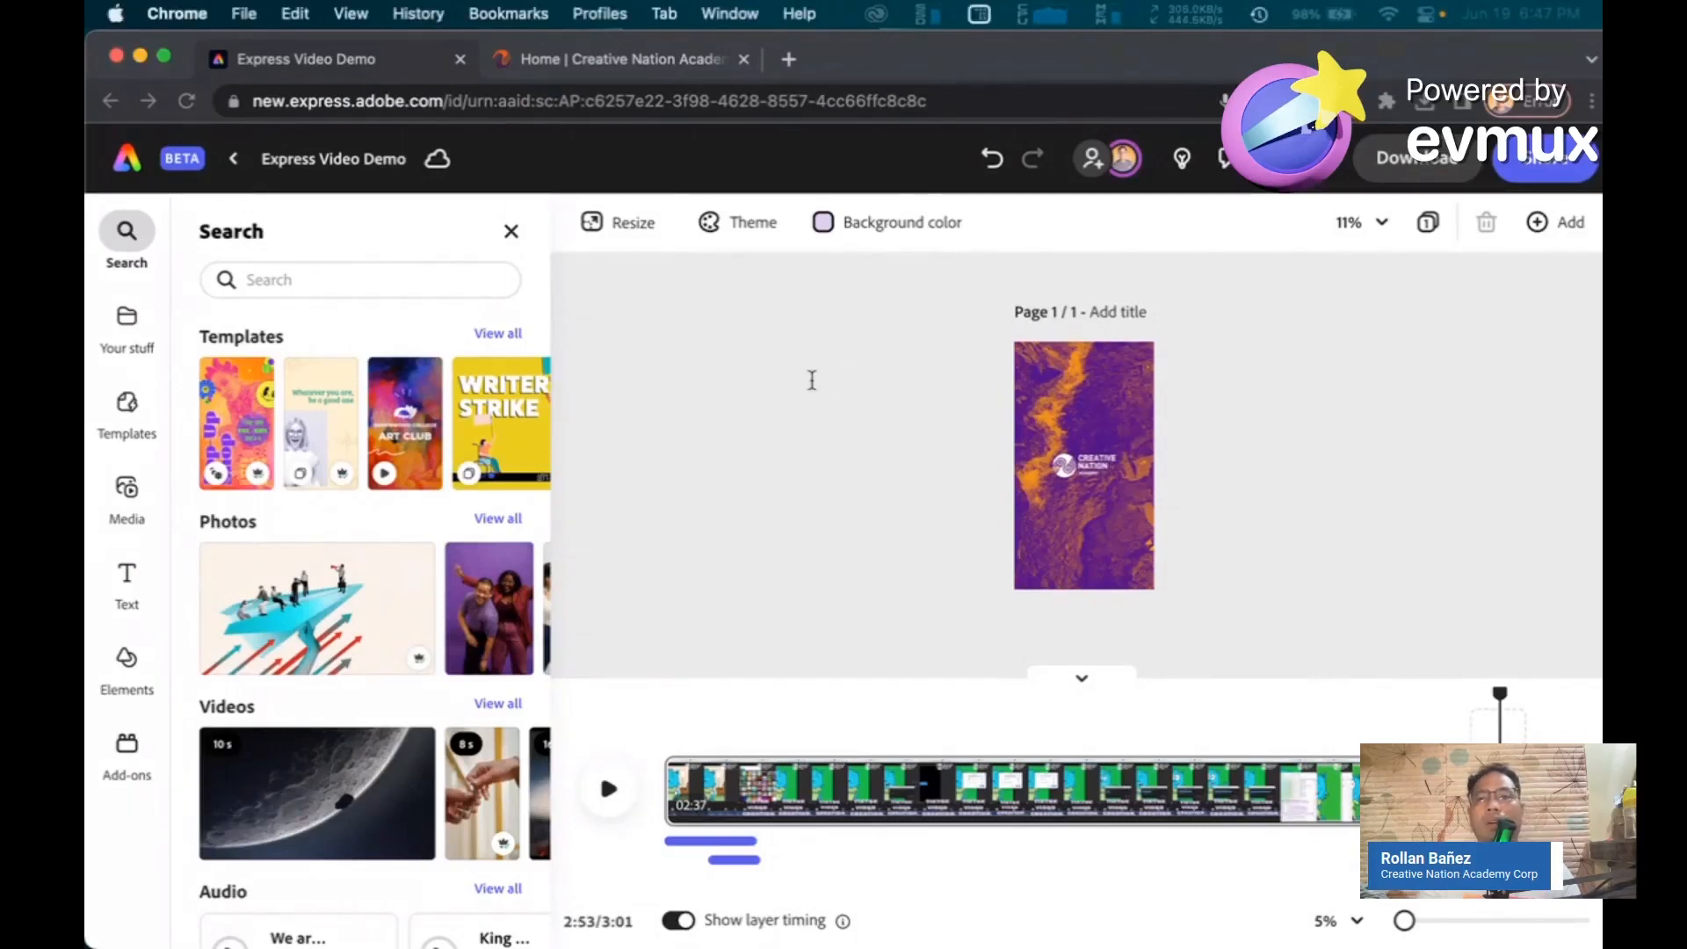
{"action": "left_click", "coordinate": [1094, 162]}
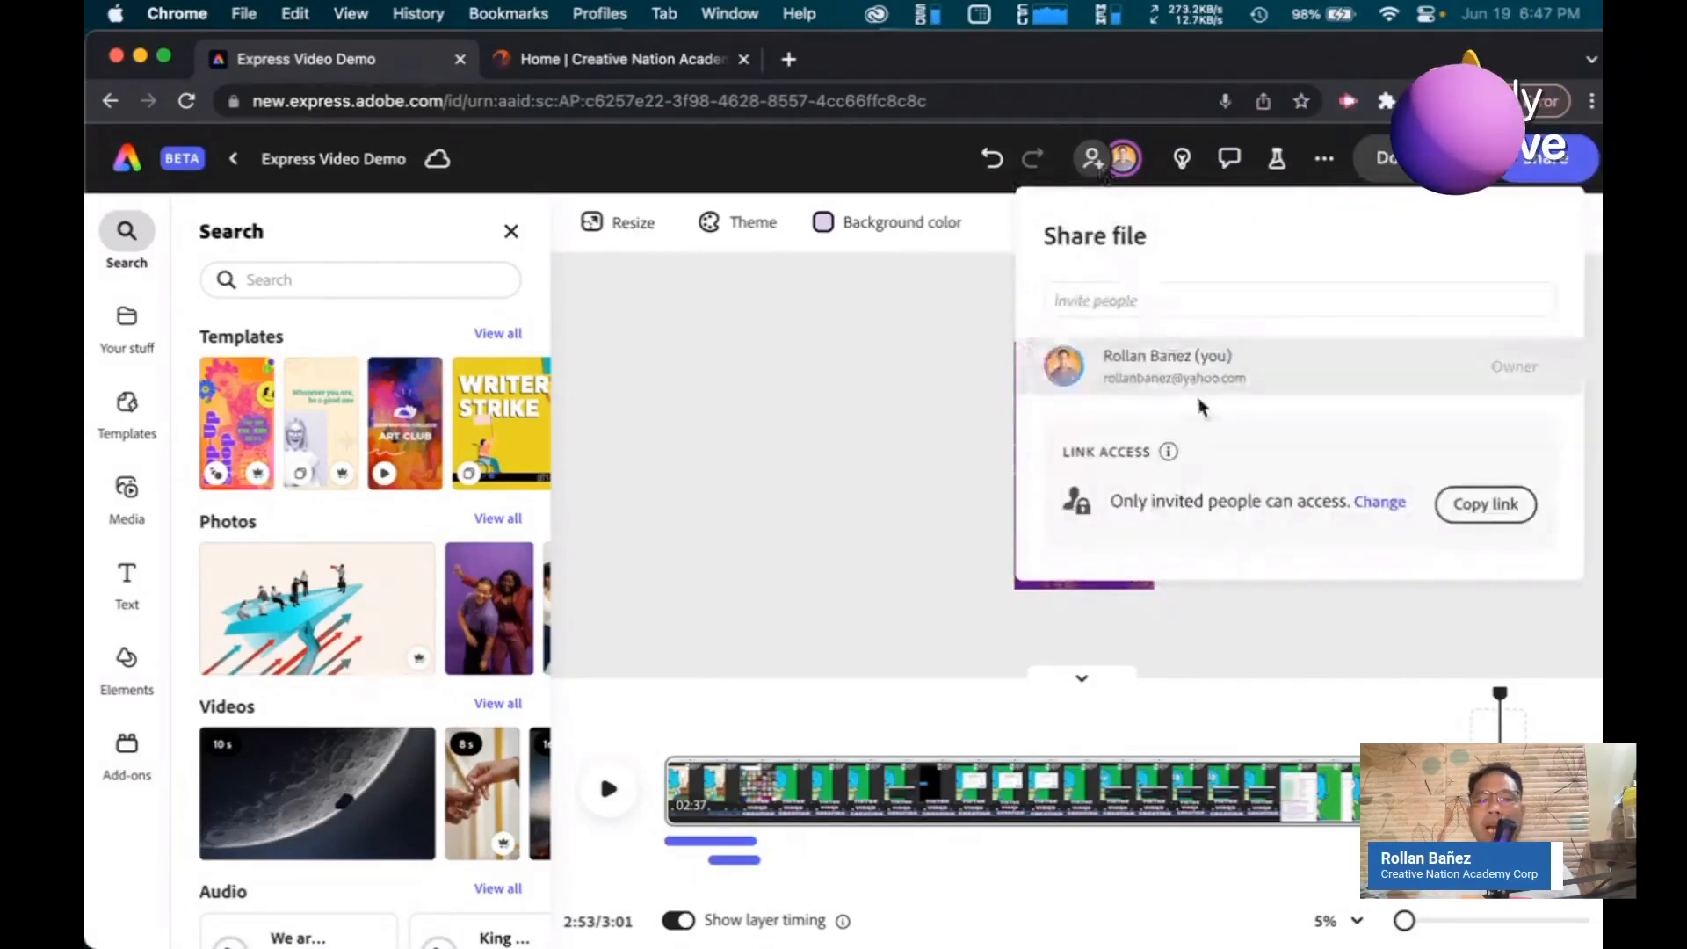
{"action": "left_click", "coordinate": [1133, 303]}
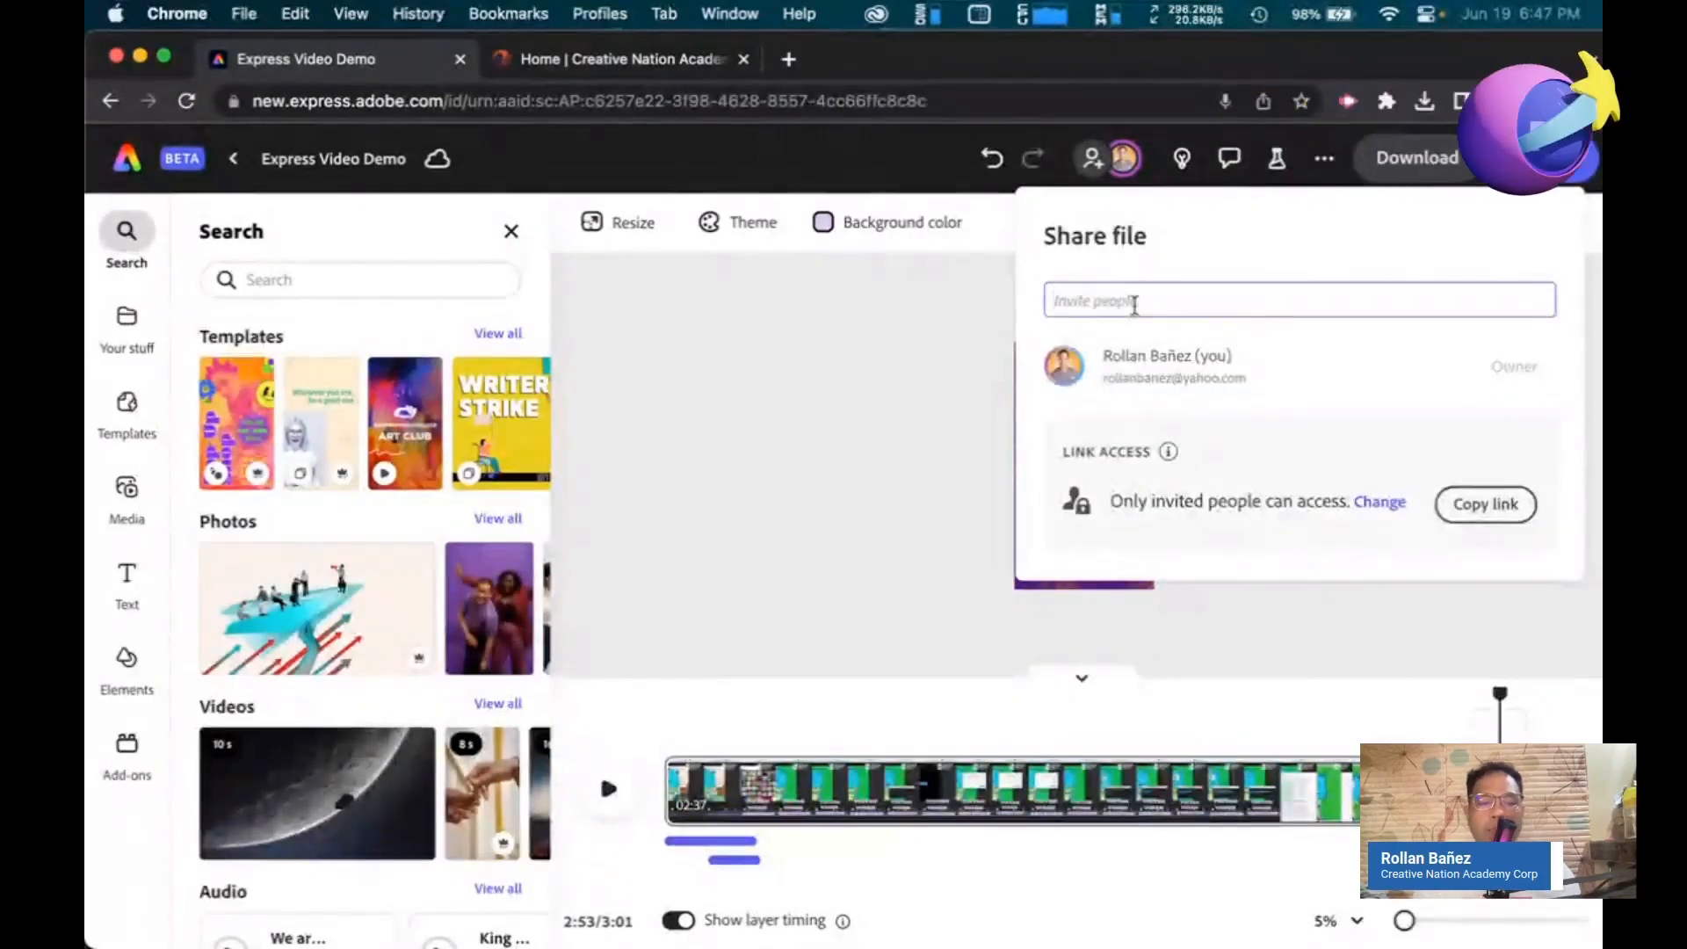
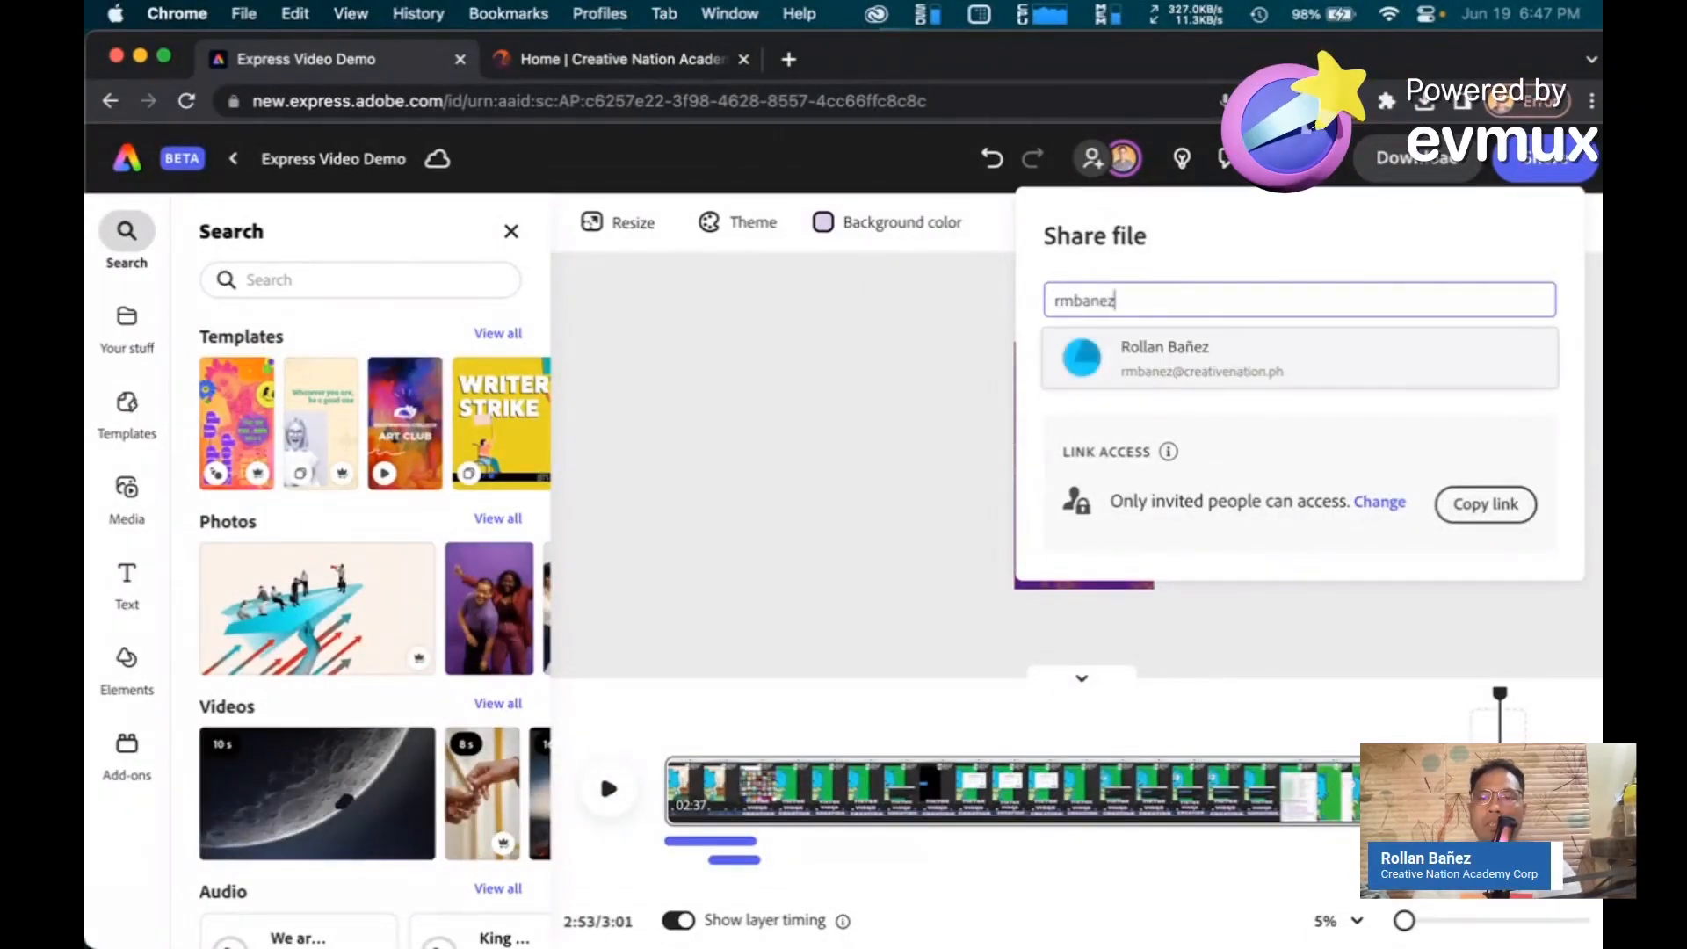
{"action": "key", "text": "Return"}
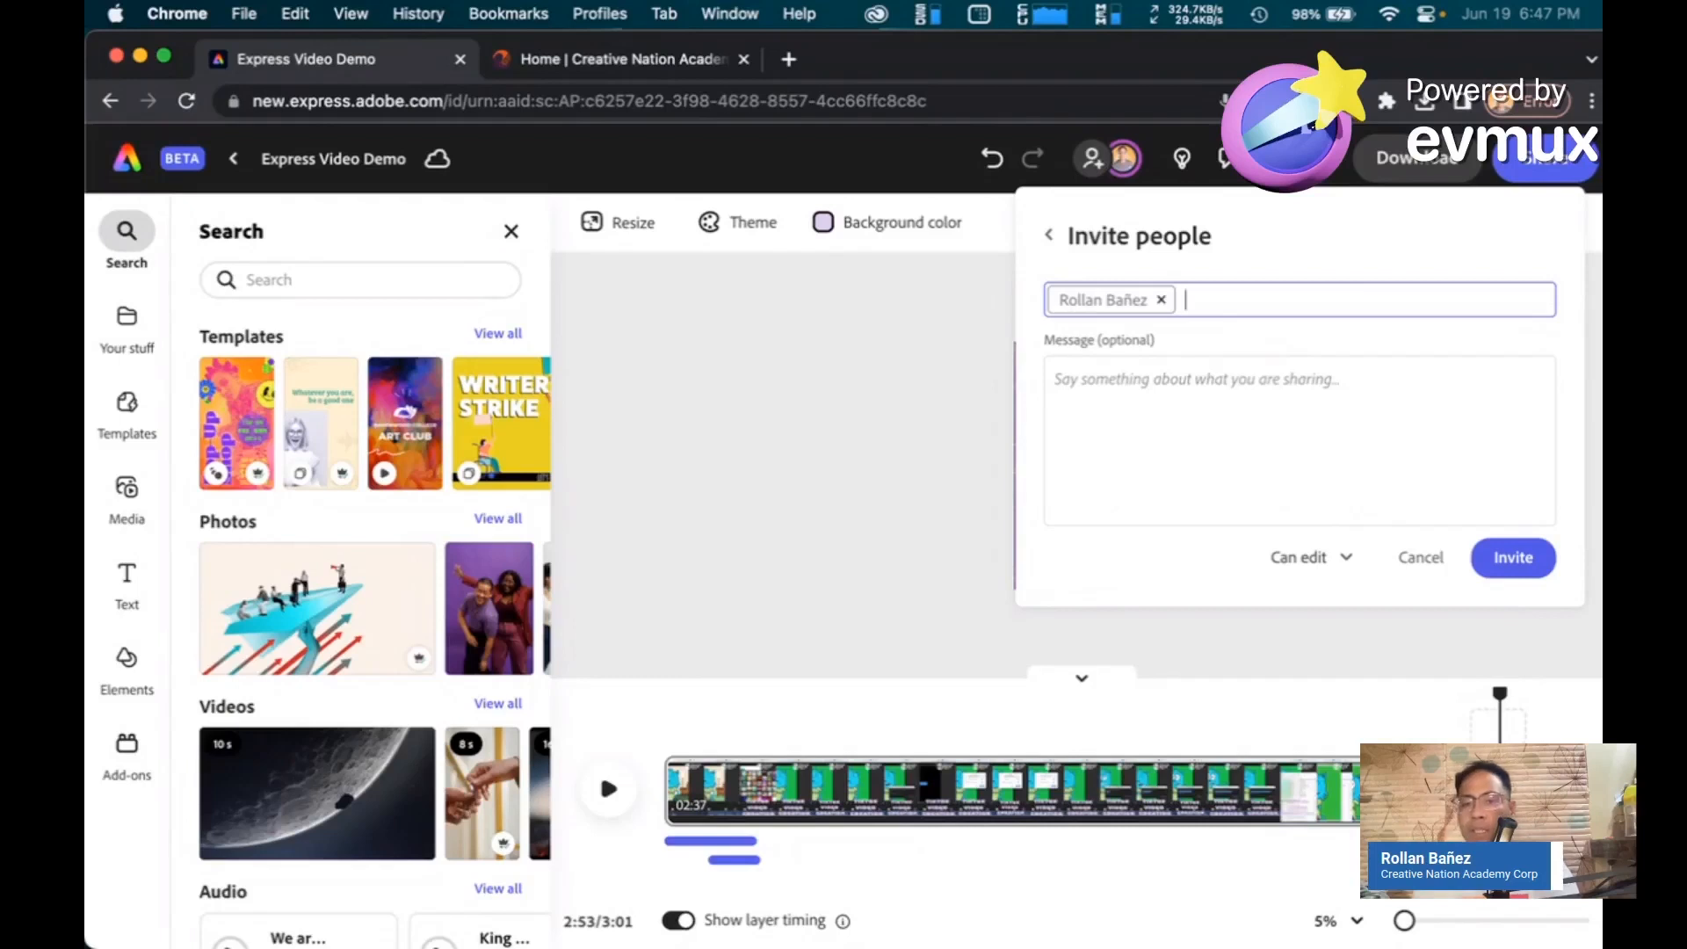
Write the invitation message "Let's work on this video asset"
{"action": "left_click", "coordinate": [1107, 400]}
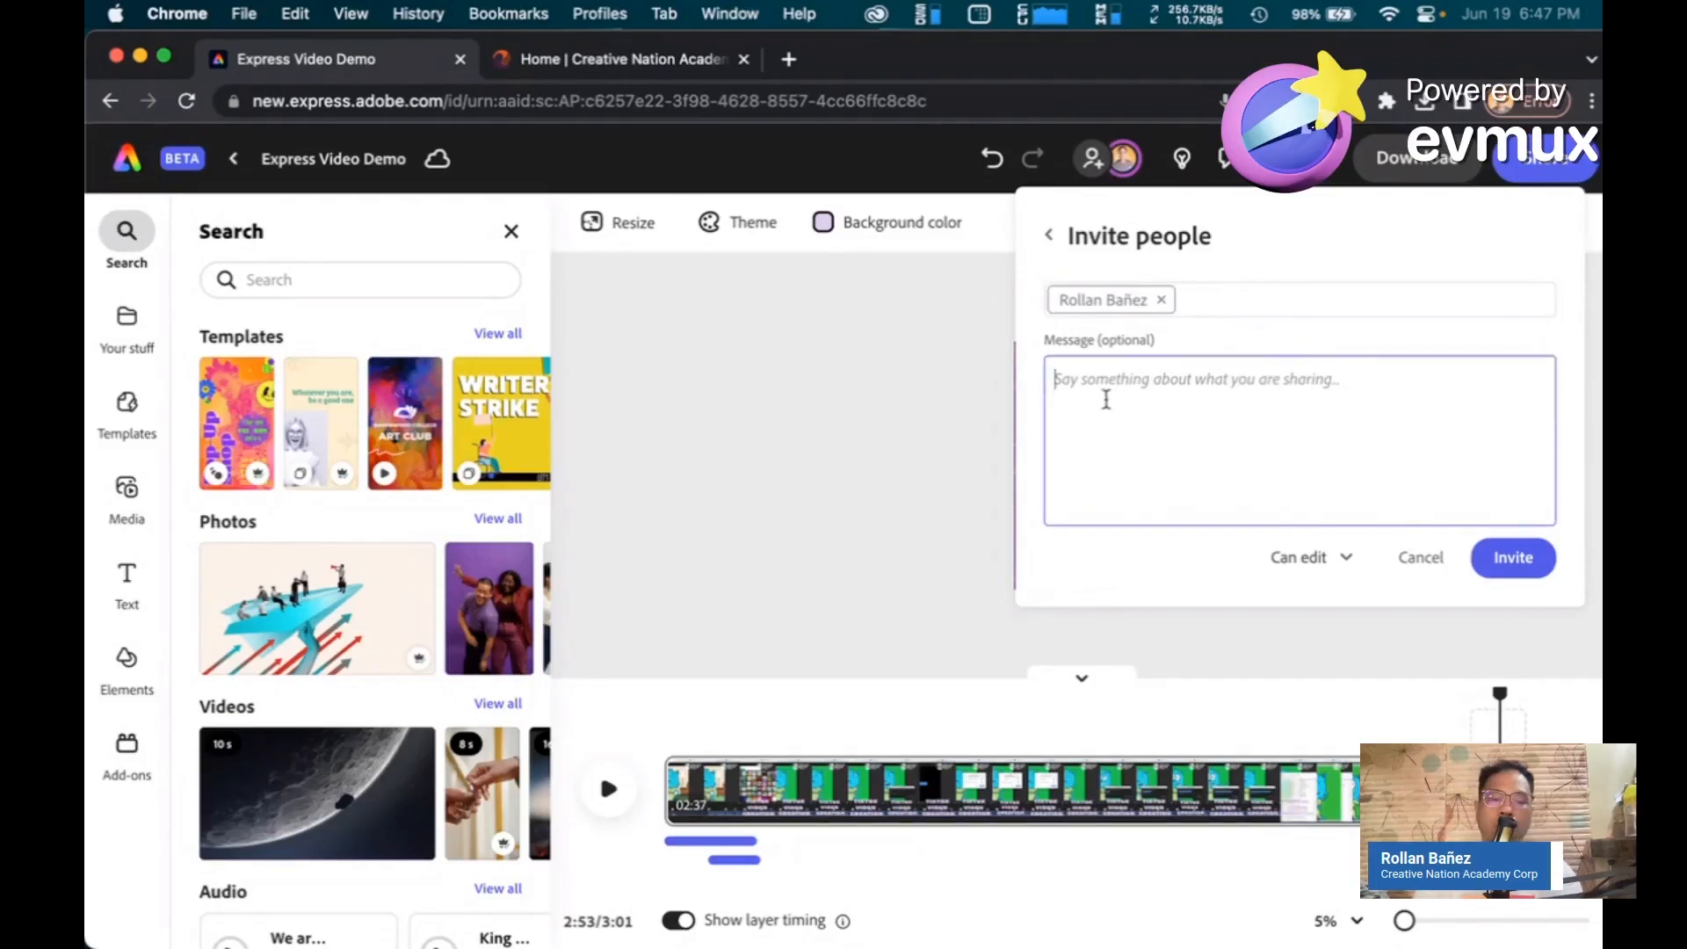
{"action": "type", "text": "Let's work on this video asset"}
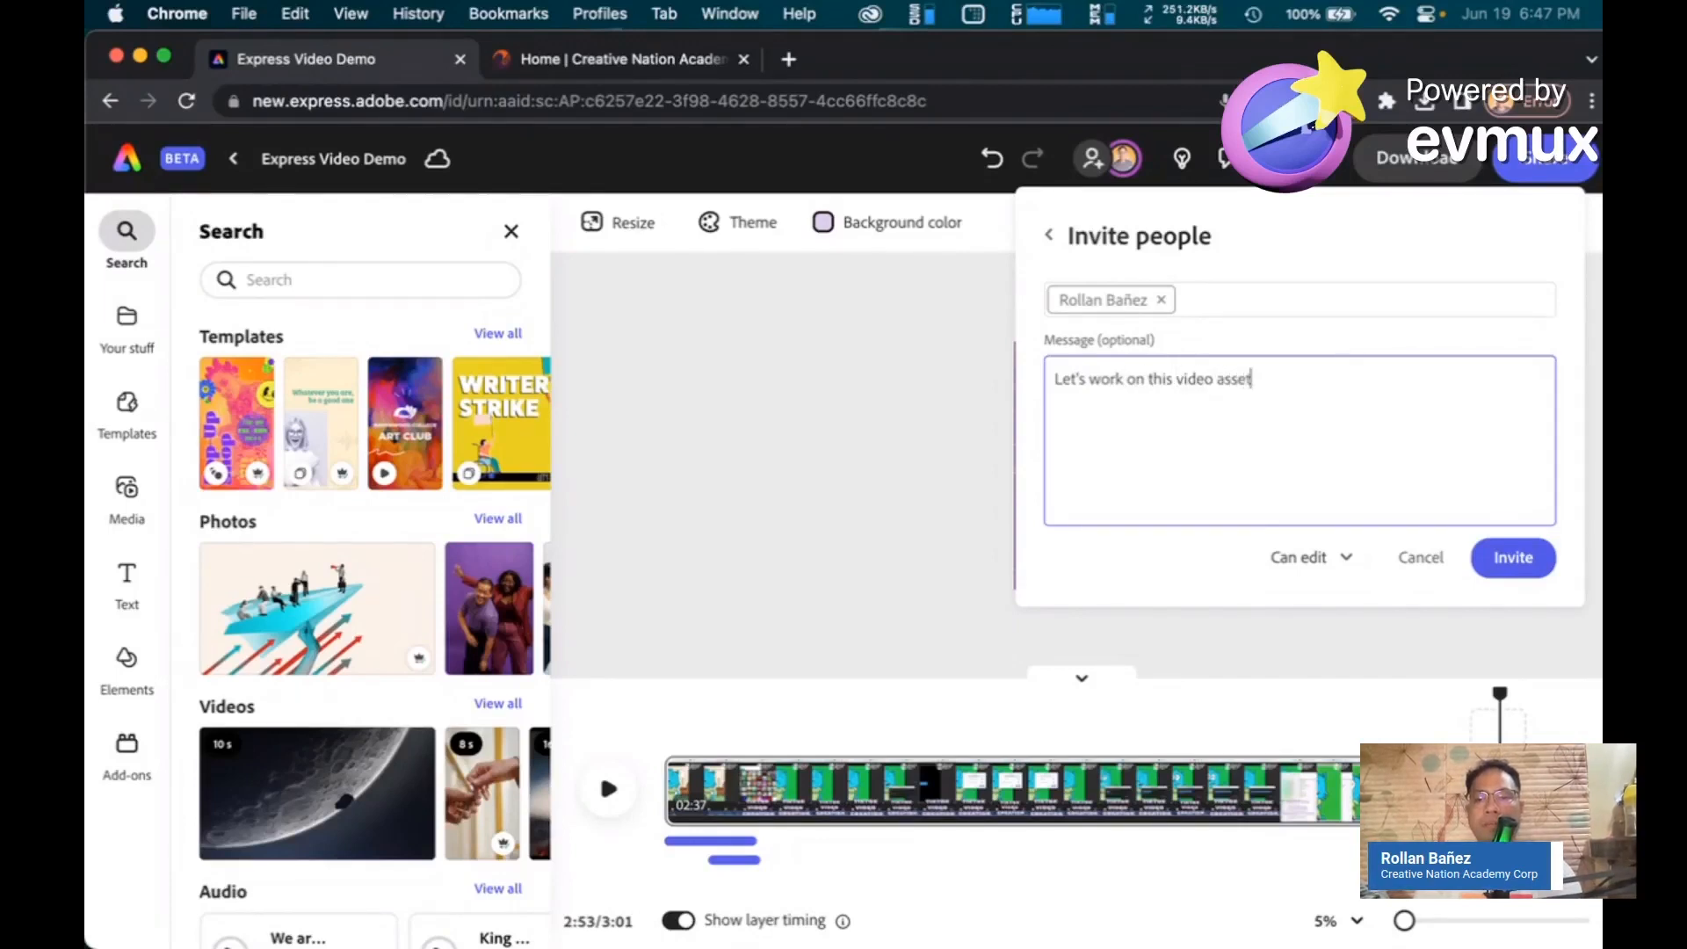
Set the collaborator's permission to Can edit and send the invitation
{"action": "left_click", "coordinate": [1347, 559]}
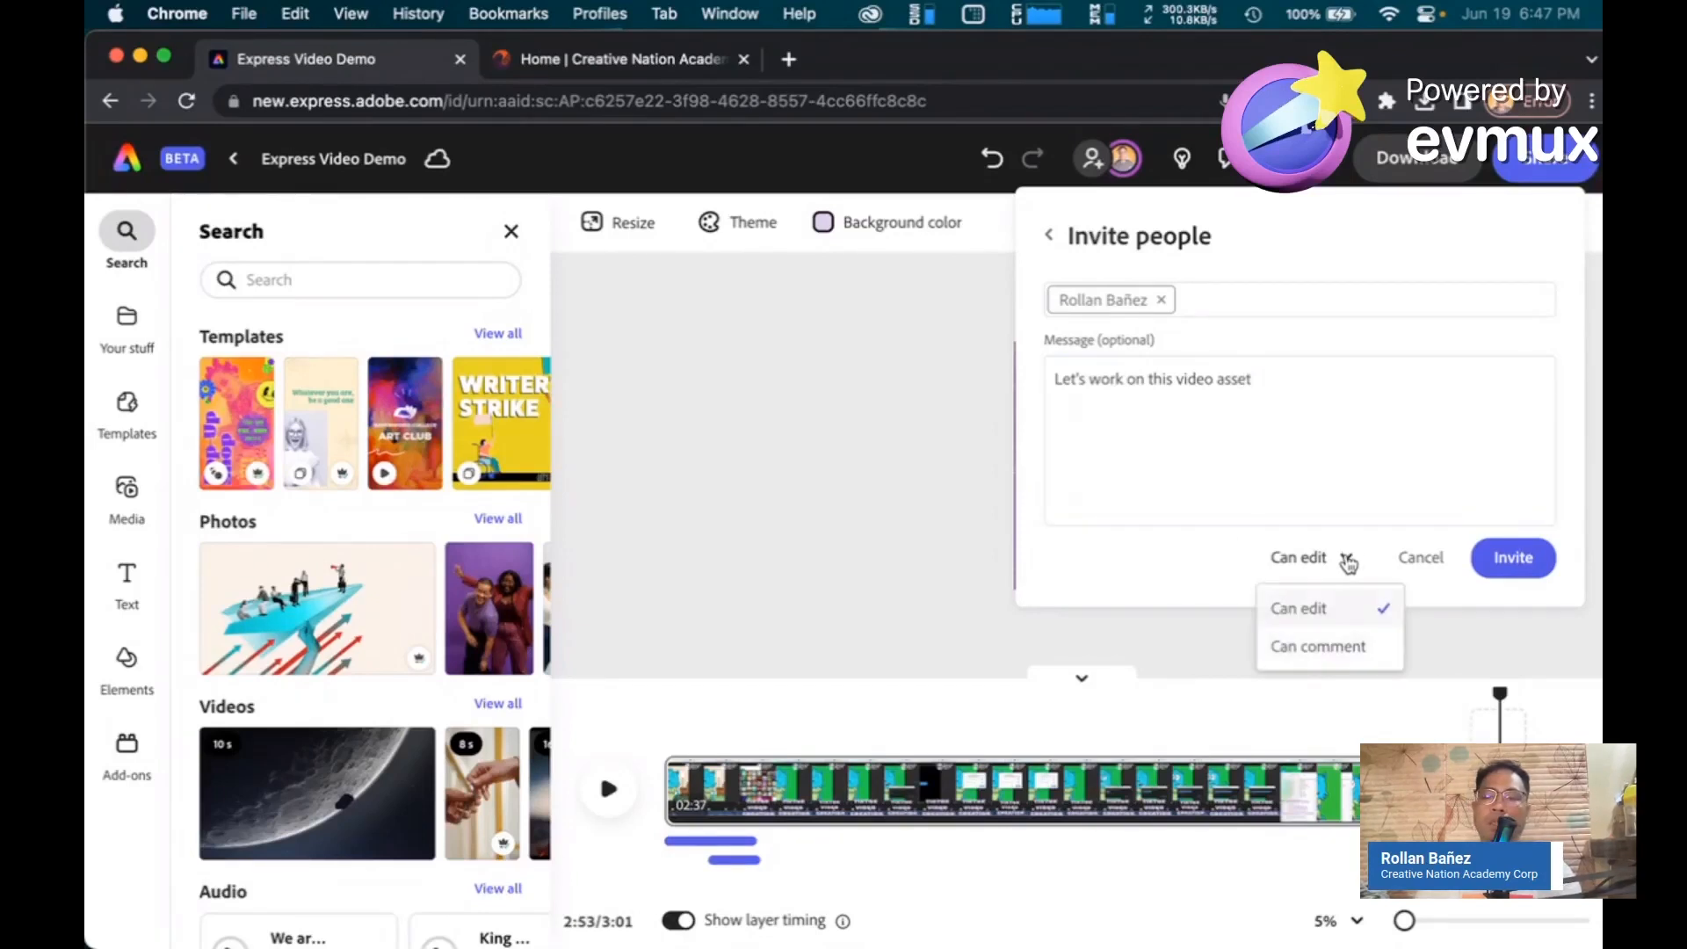
{"action": "left_click", "coordinate": [1337, 651]}
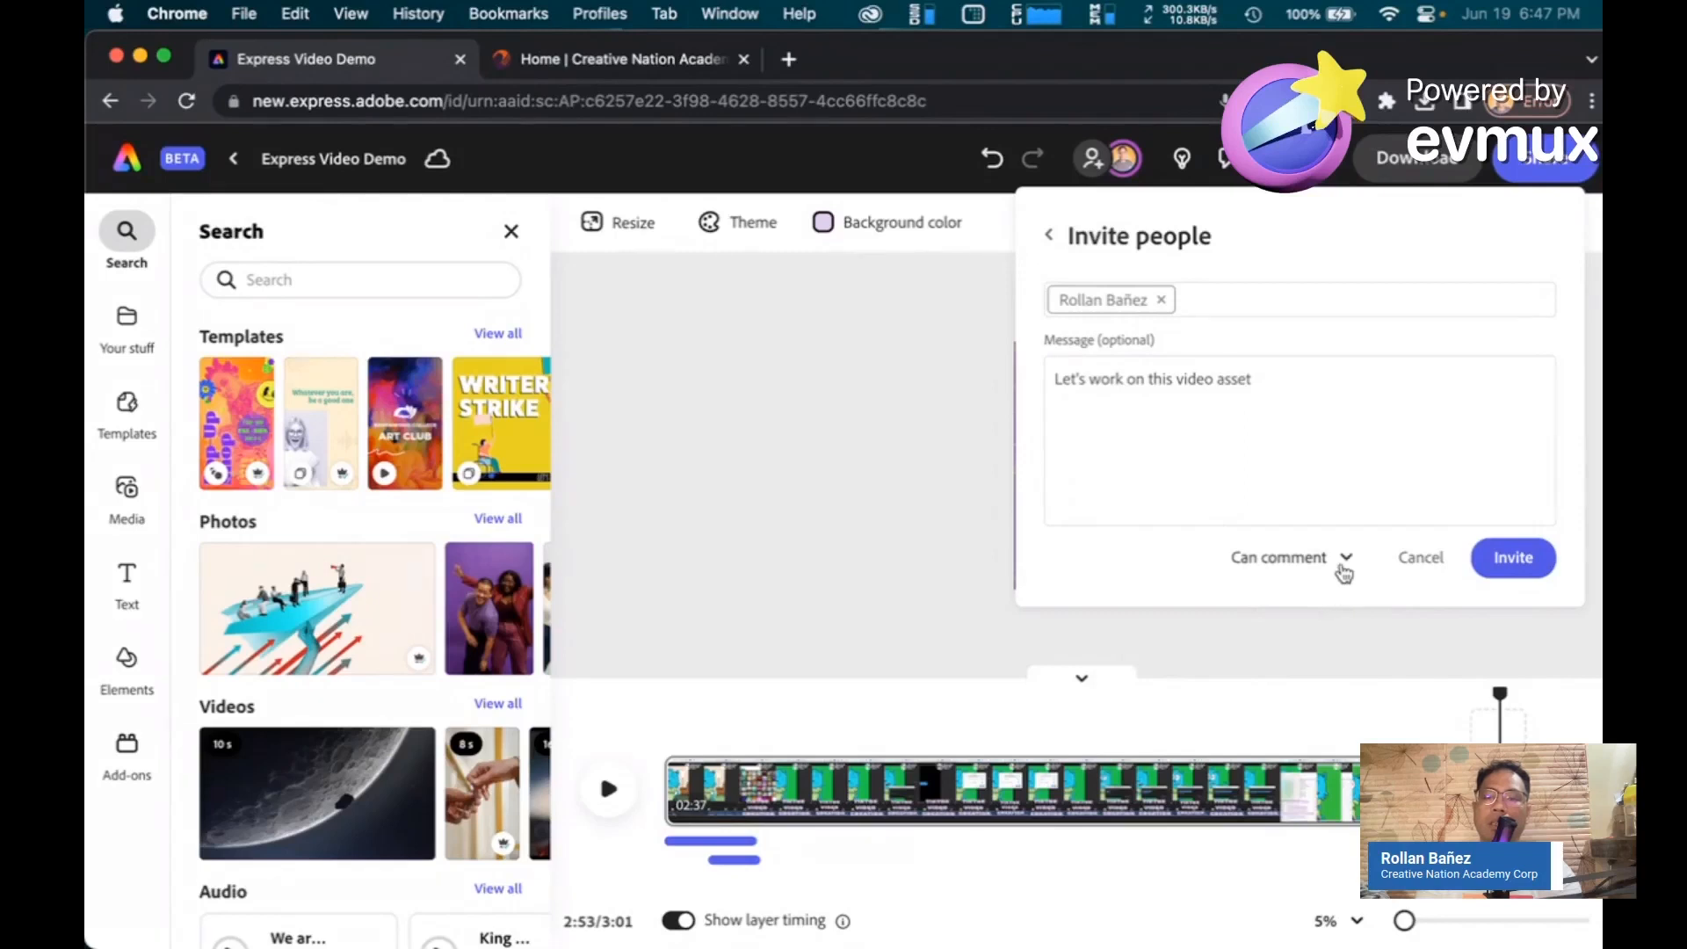
{"action": "left_click", "coordinate": [1344, 563]}
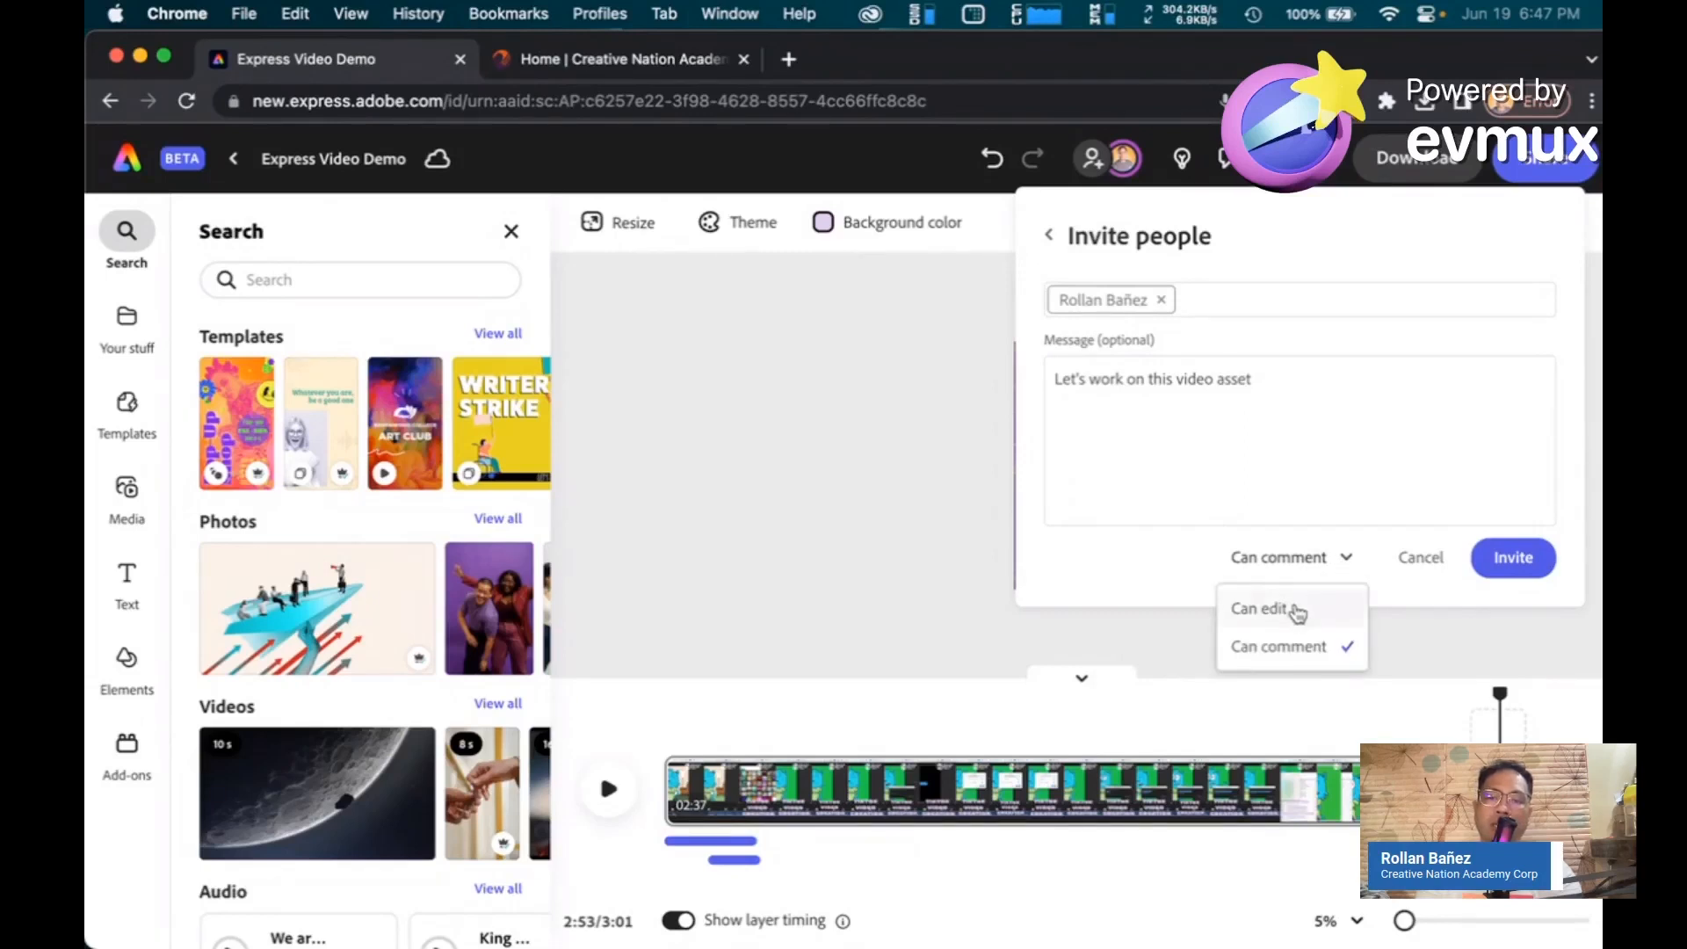
{"action": "left_click", "coordinate": [1382, 510]}
{"action": "left_click", "coordinate": [1352, 563]}
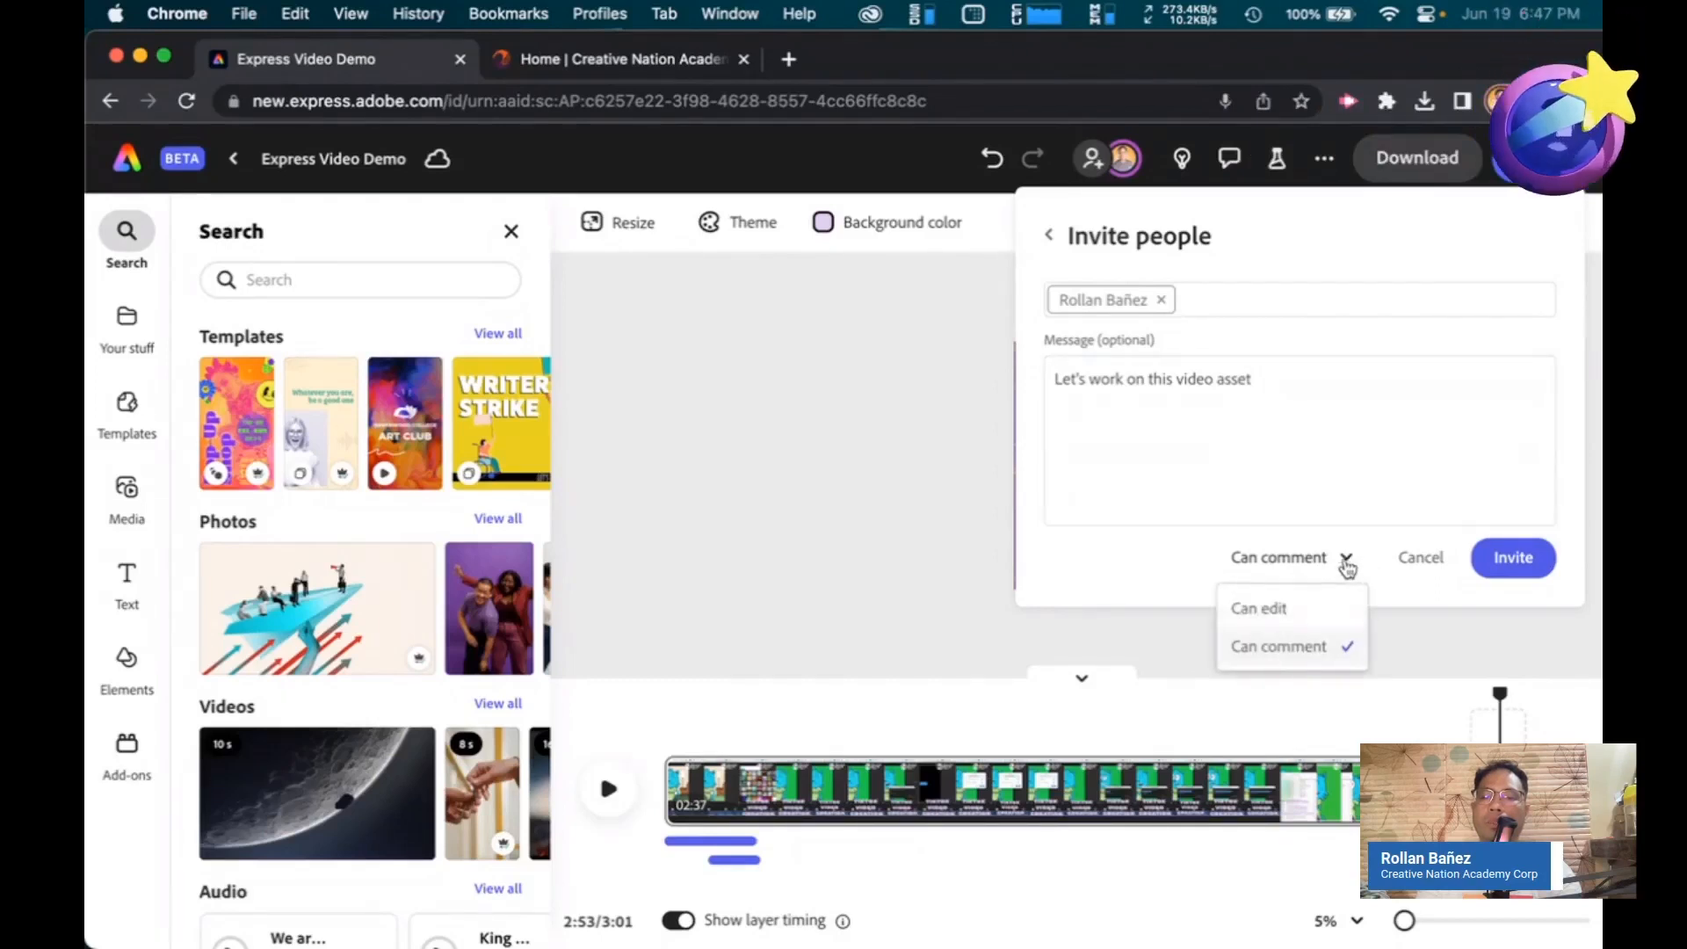
{"action": "left_click", "coordinate": [1321, 609]}
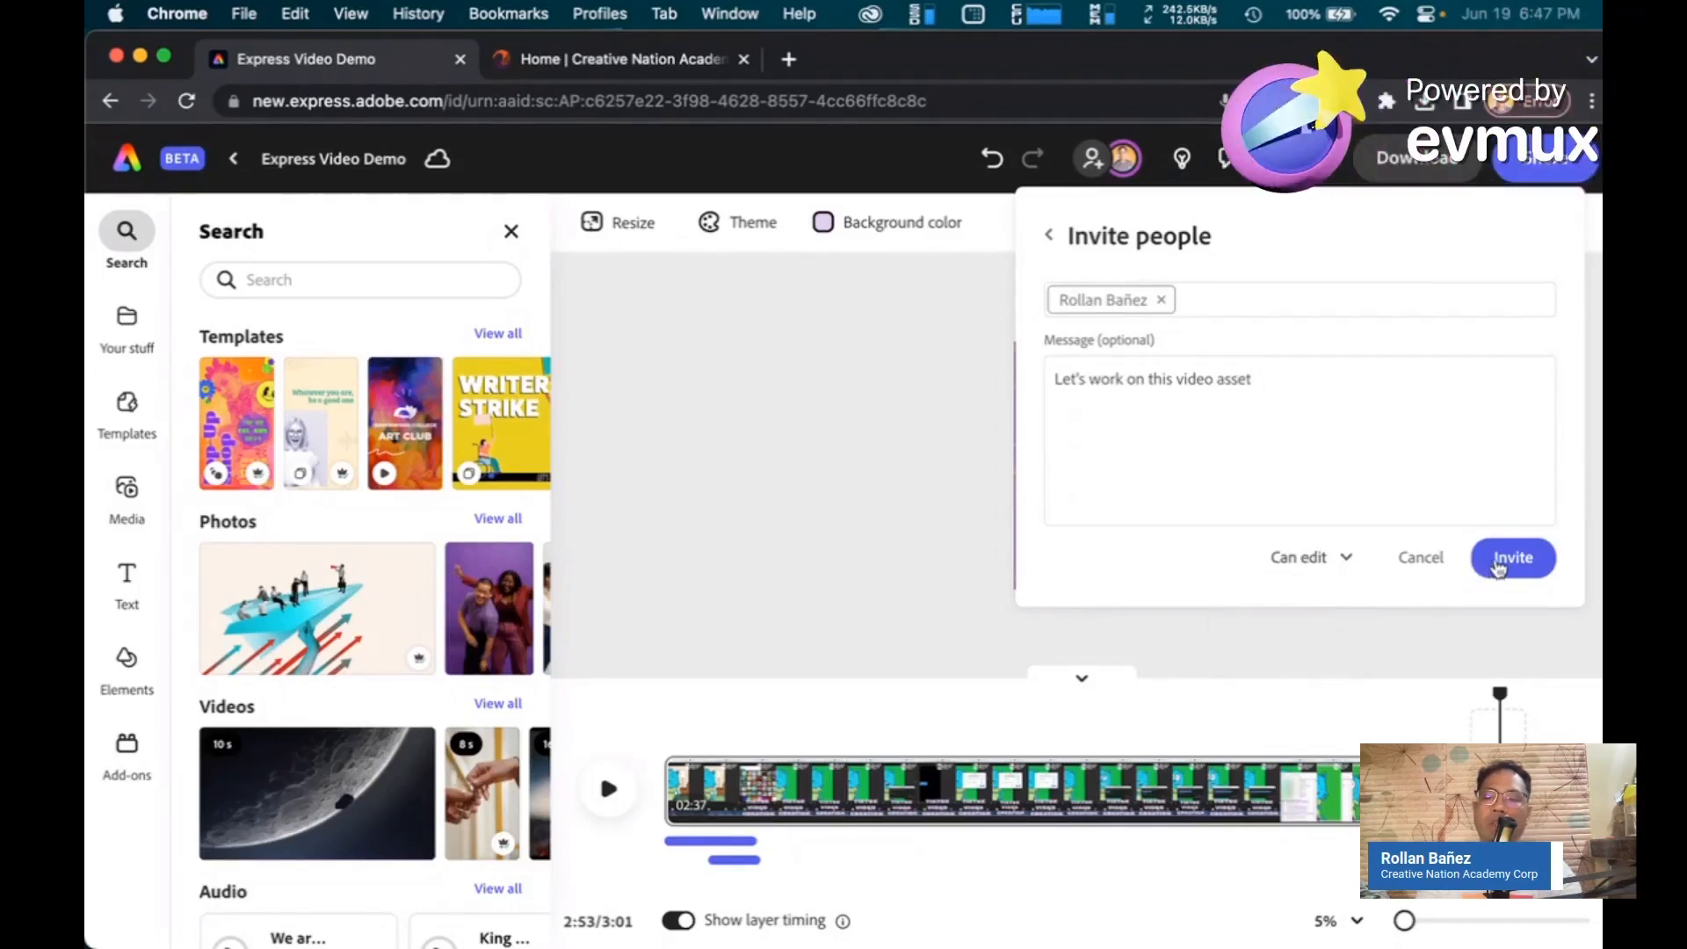
{"action": "left_click", "coordinate": [1498, 565]}
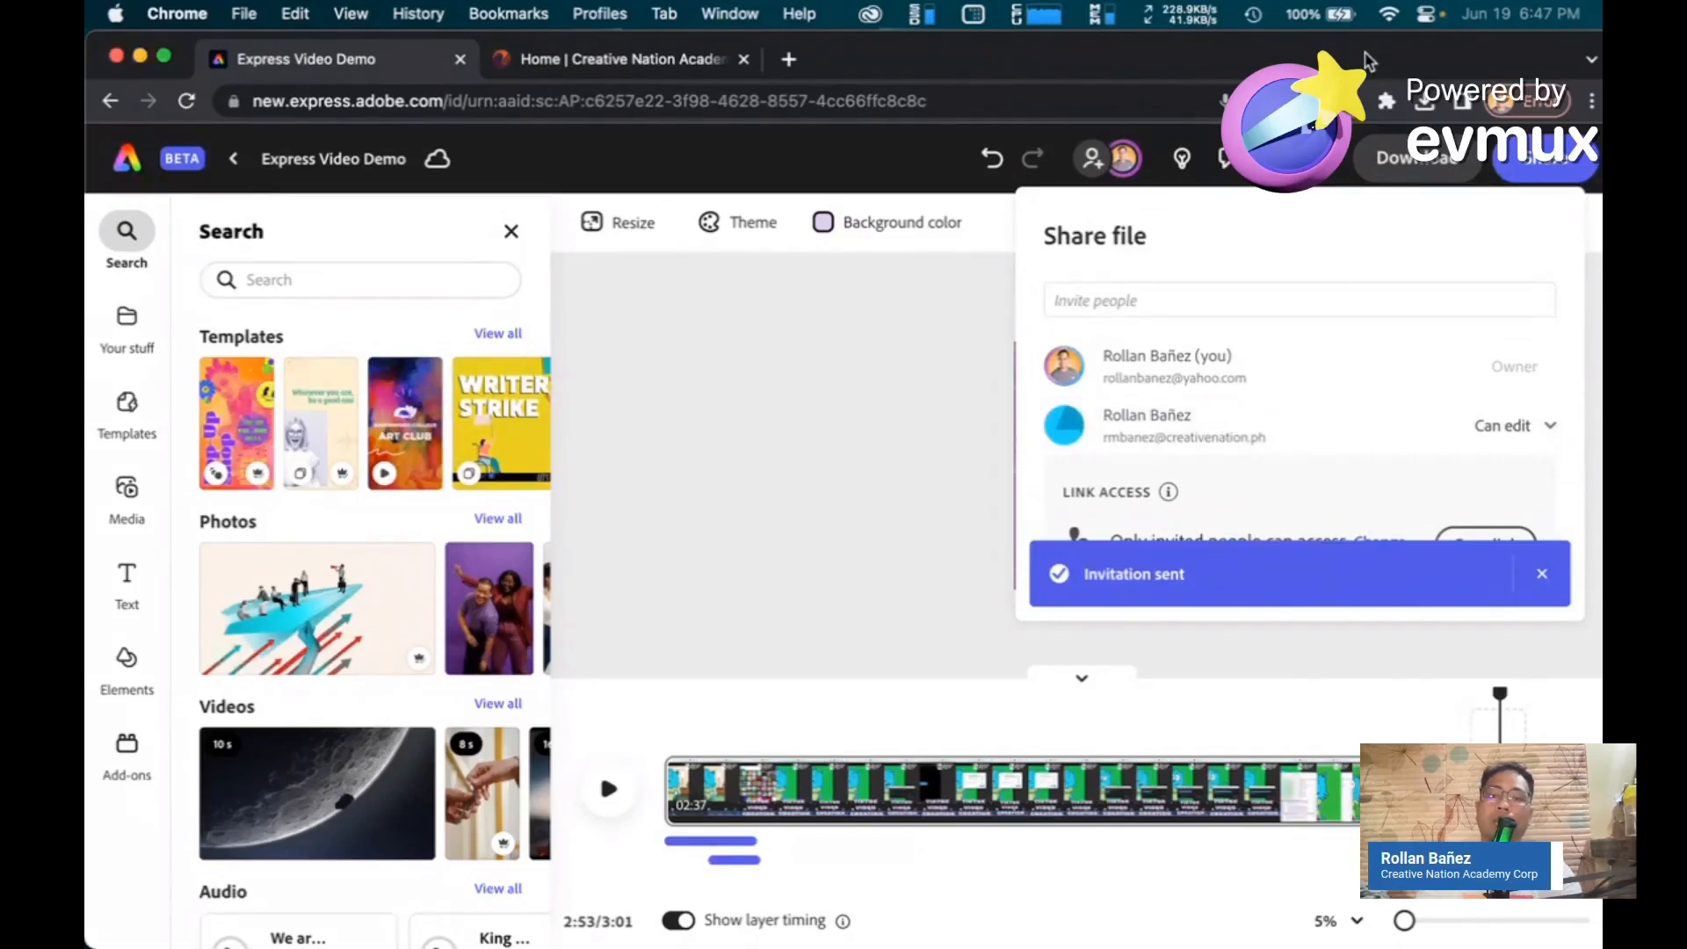
{"action": "left_click_drag", "start_coordinate": [1348, 59], "coordinate": [1210, 43]}
{"action": "mouse_move", "coordinate": [919, 931]}
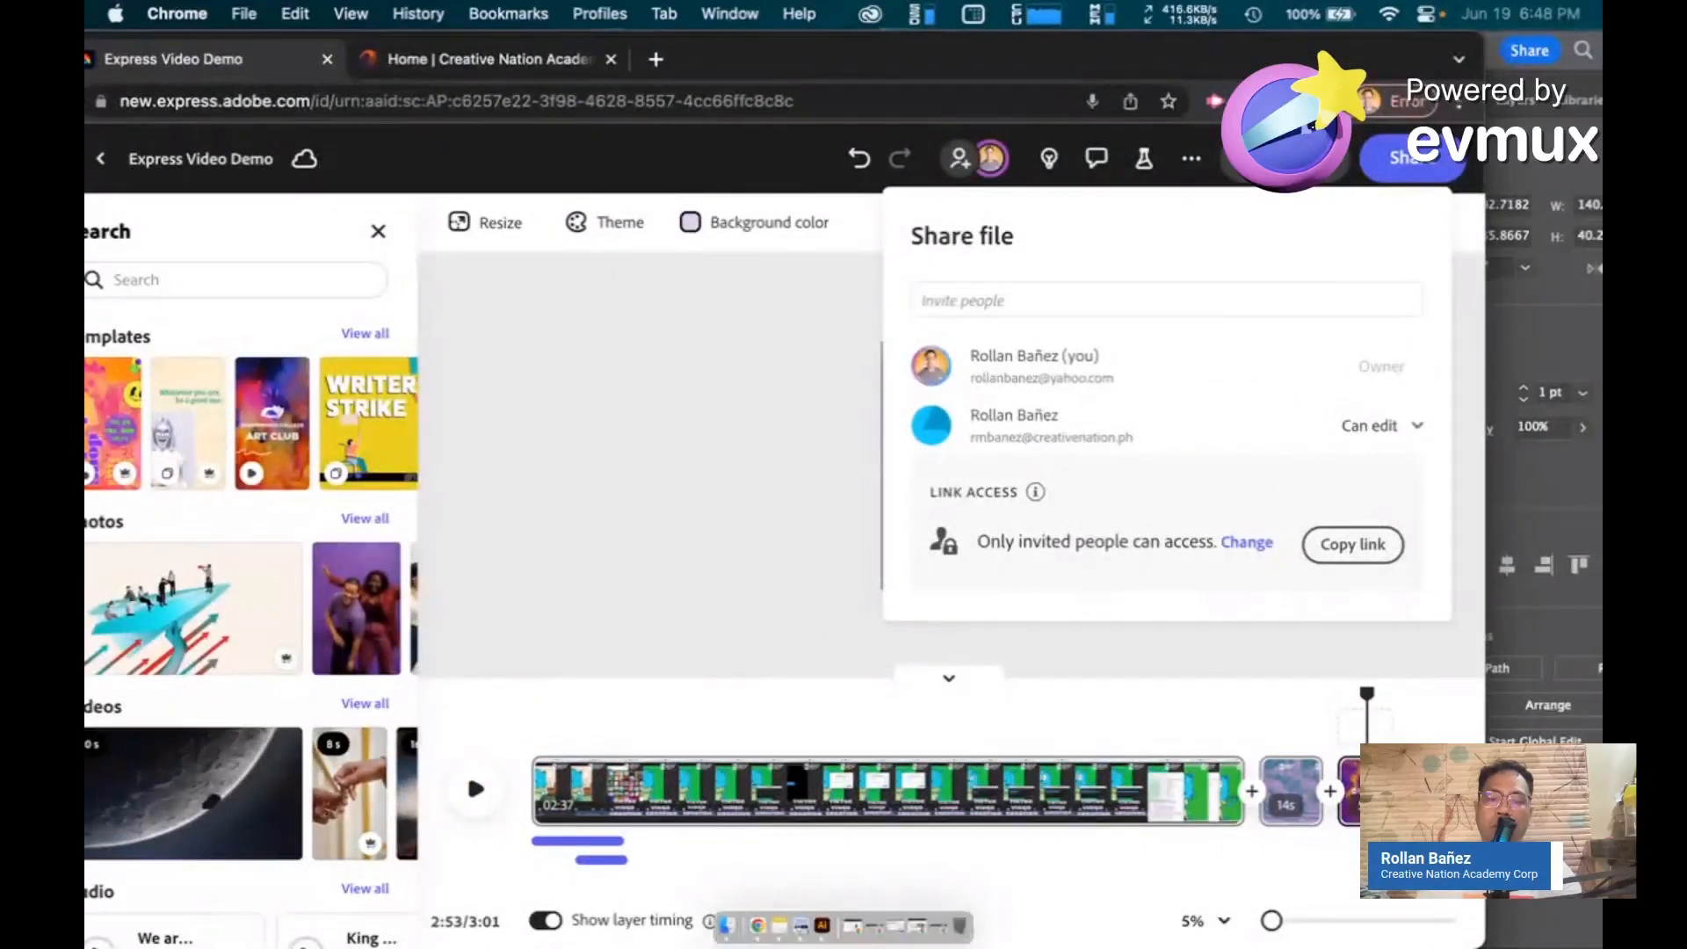
{"action": "left_click", "coordinate": [918, 928]}
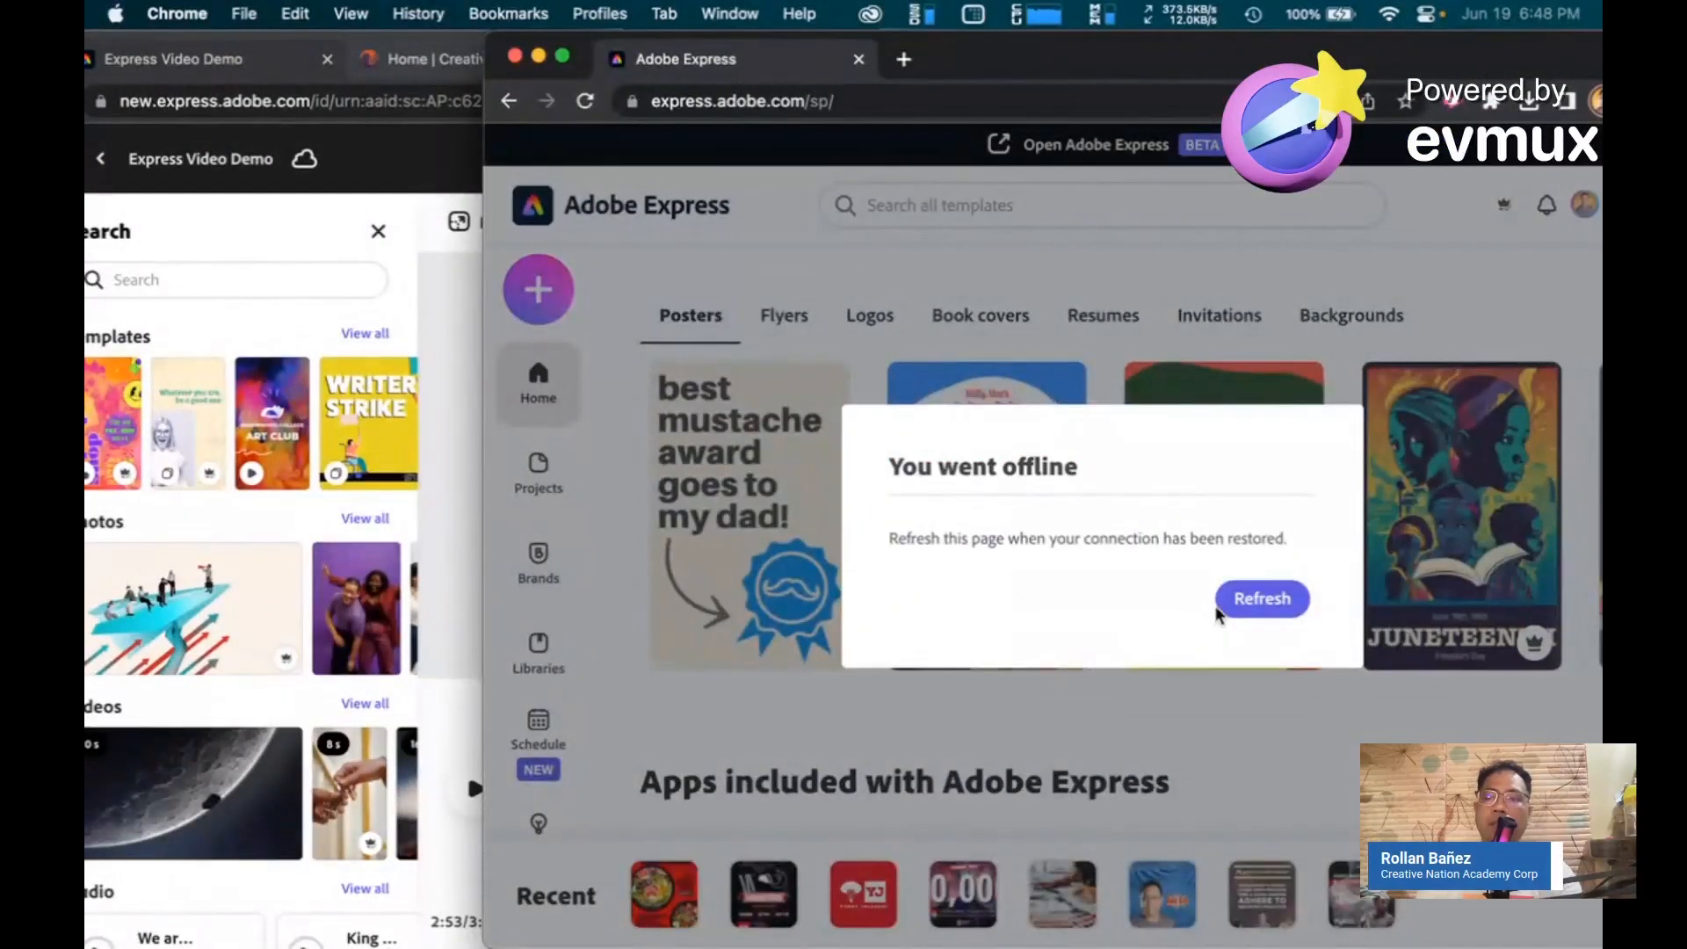
{"action": "left_click", "coordinate": [516, 57]}
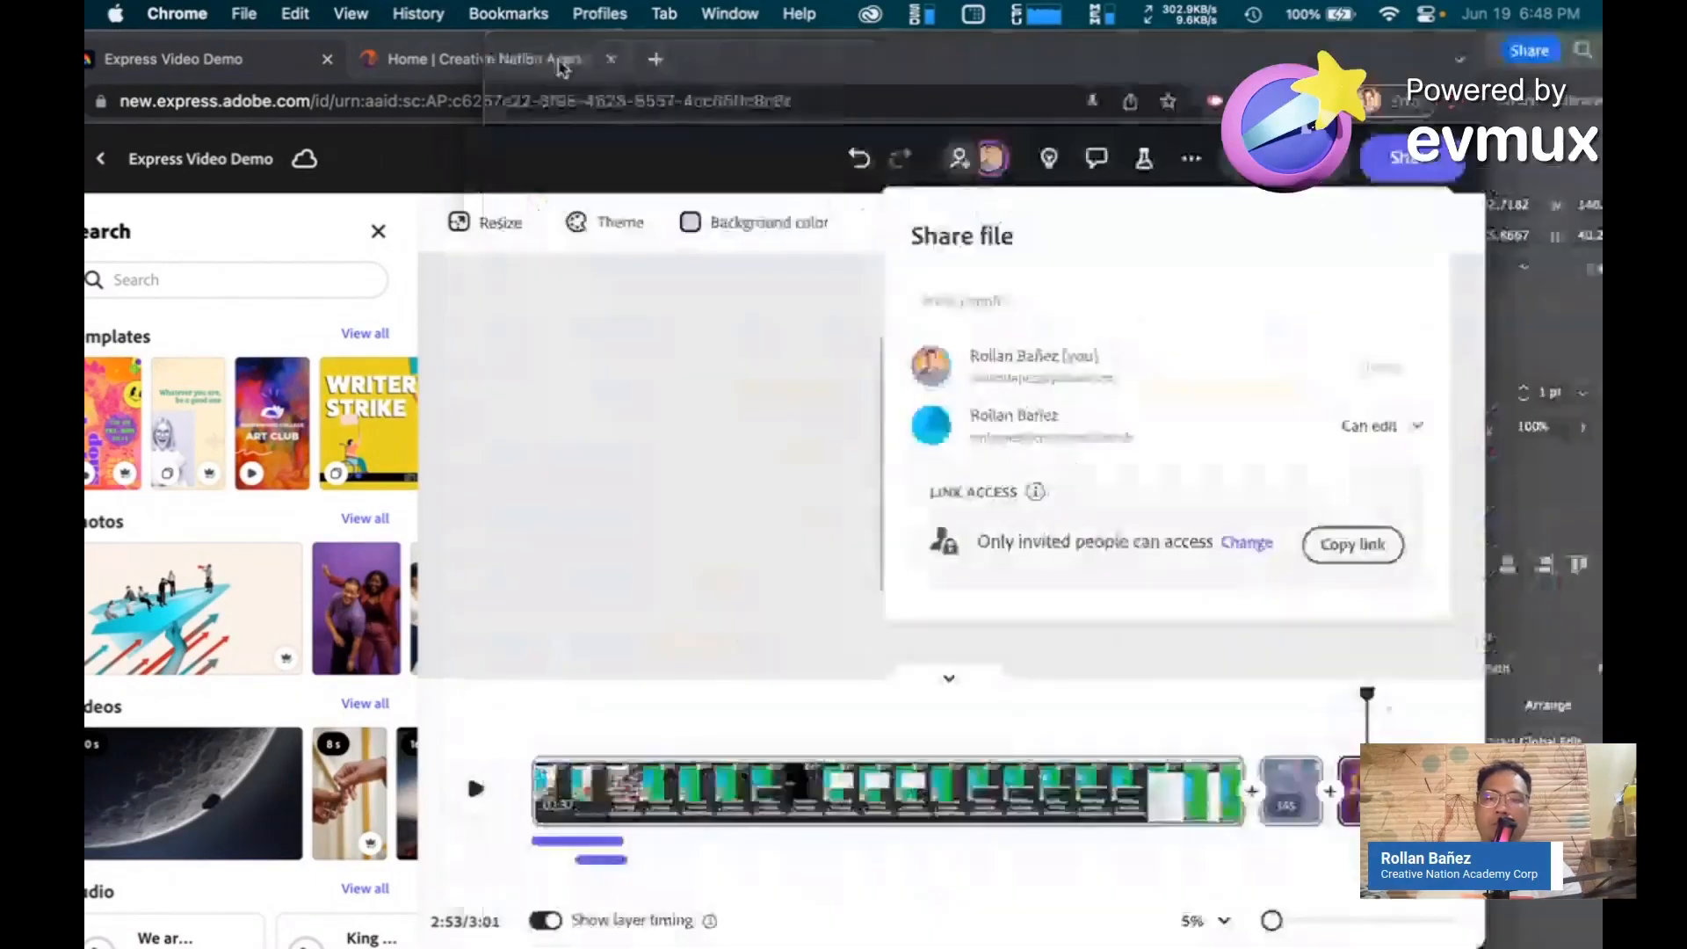
{"action": "mouse_move", "coordinate": [906, 927]}
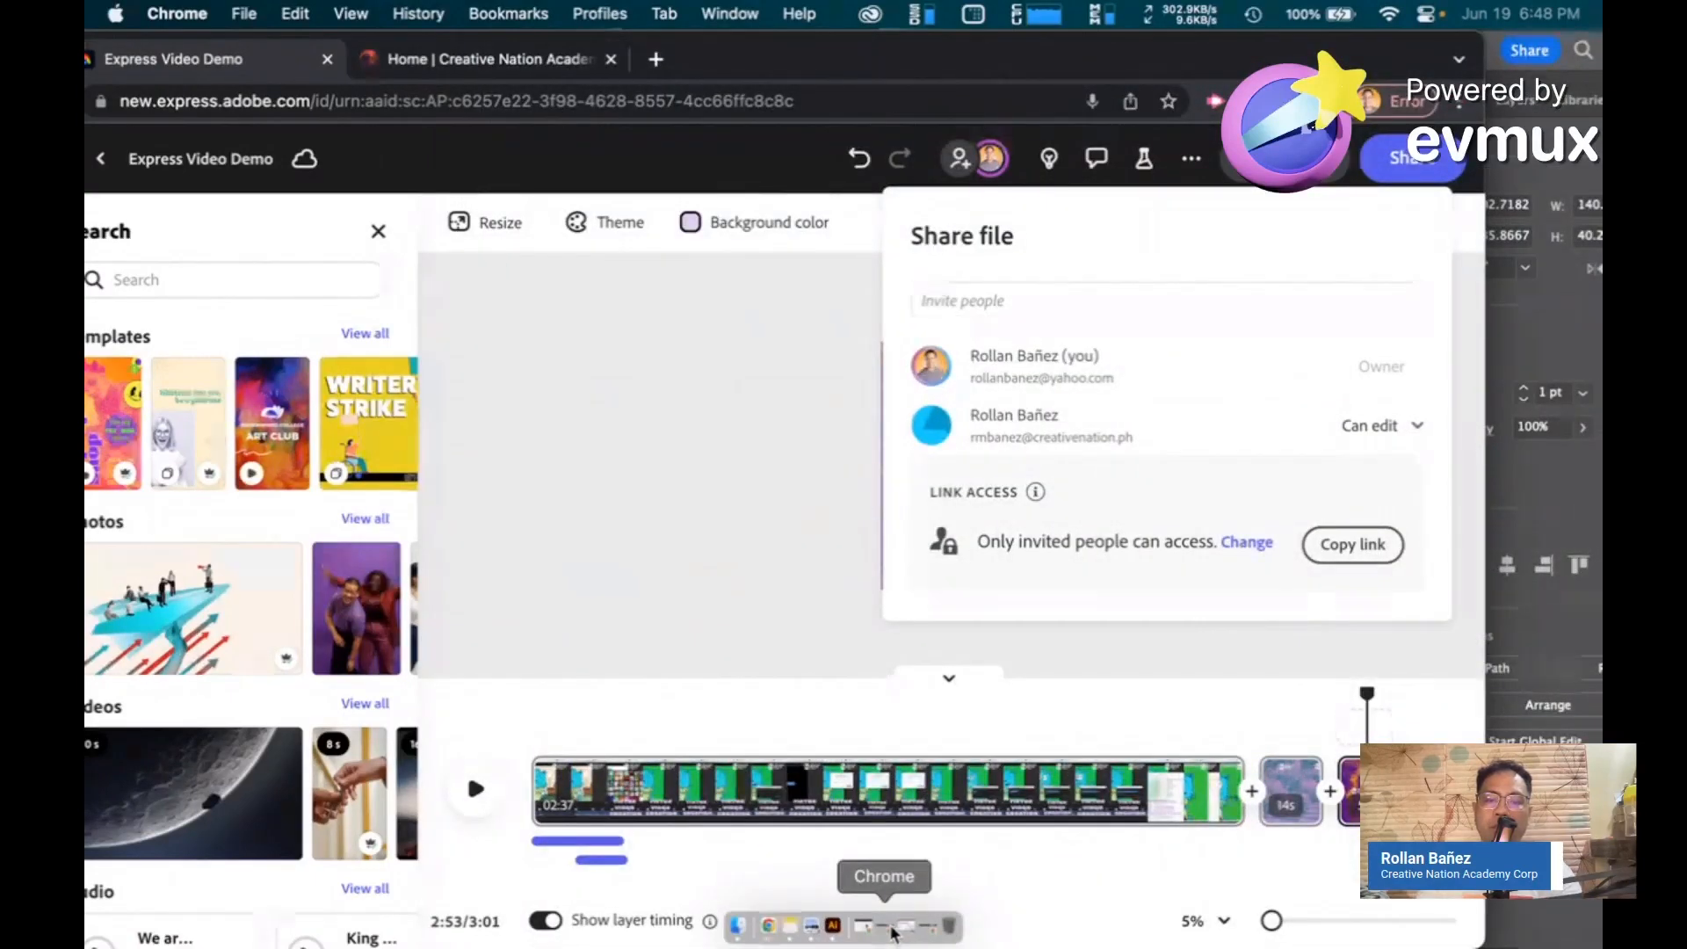
{"action": "left_click", "coordinate": [912, 934]}
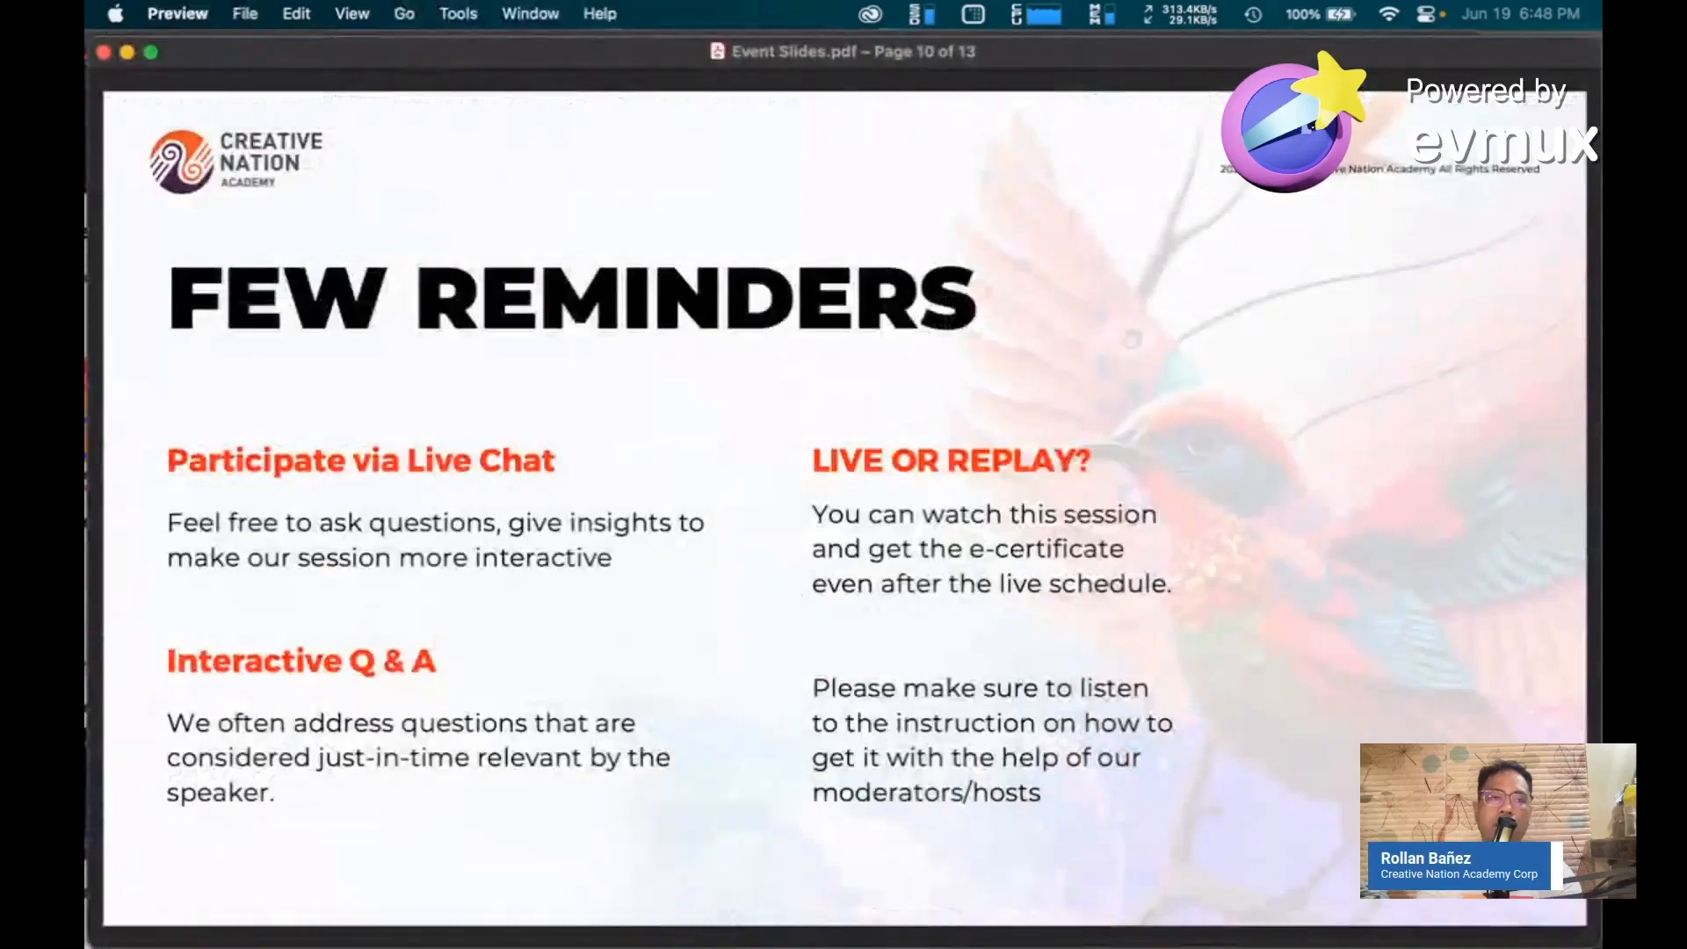
{"action": "left_click", "coordinate": [128, 53]}
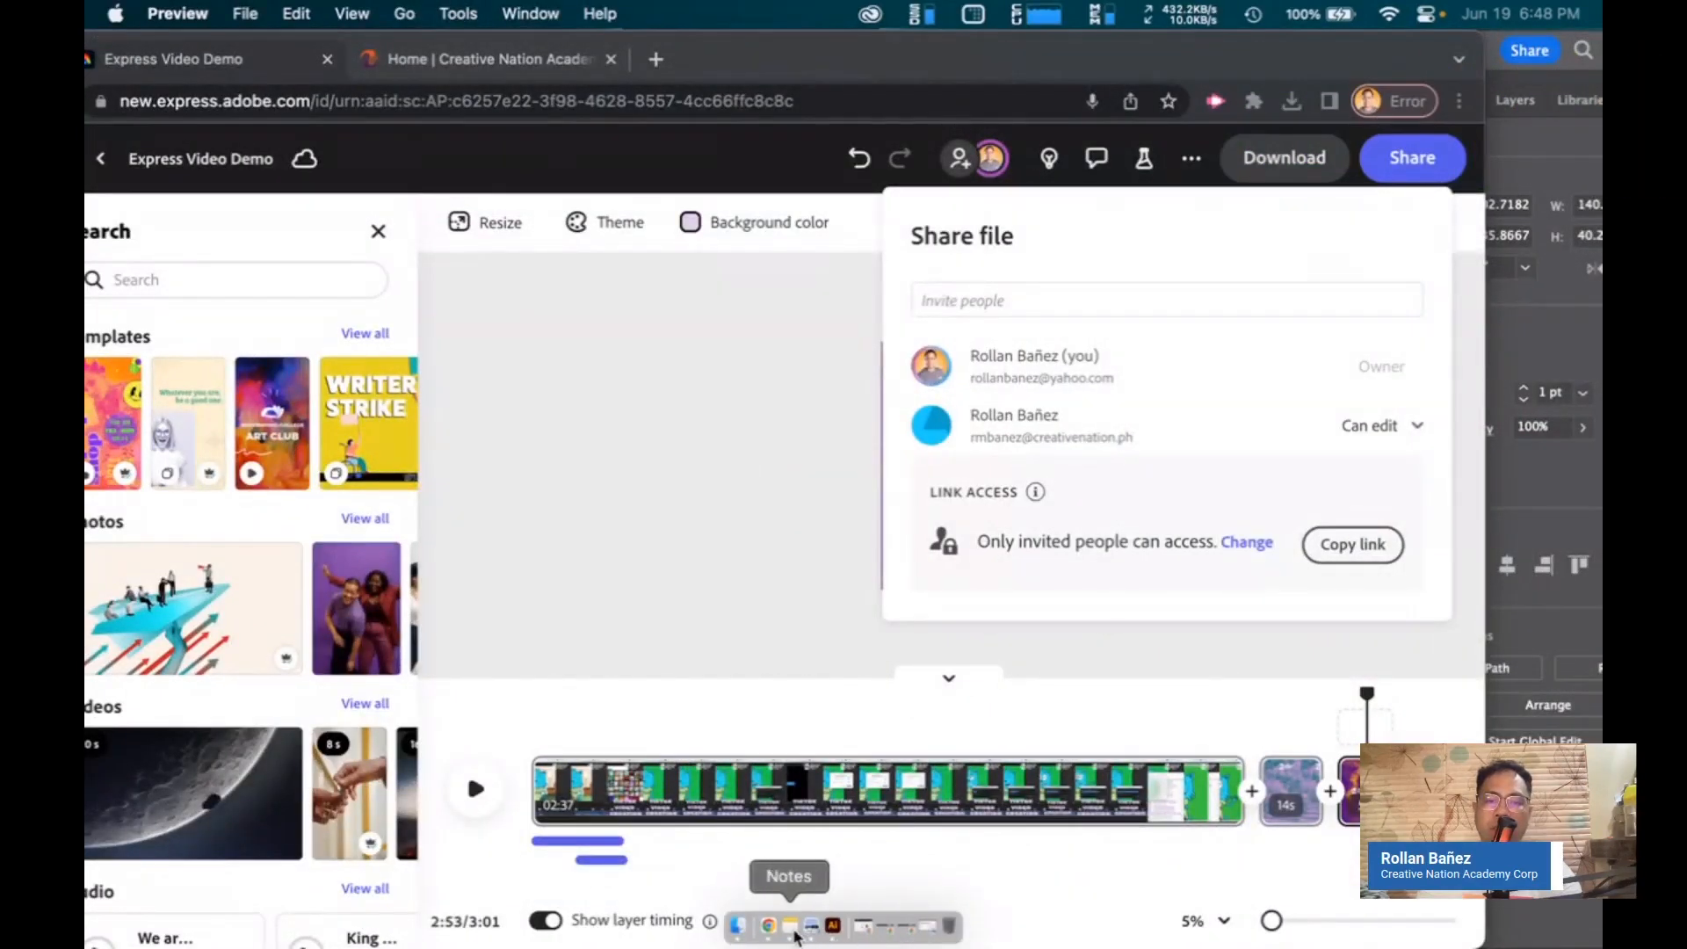
{"action": "left_click", "coordinate": [520, 13]}
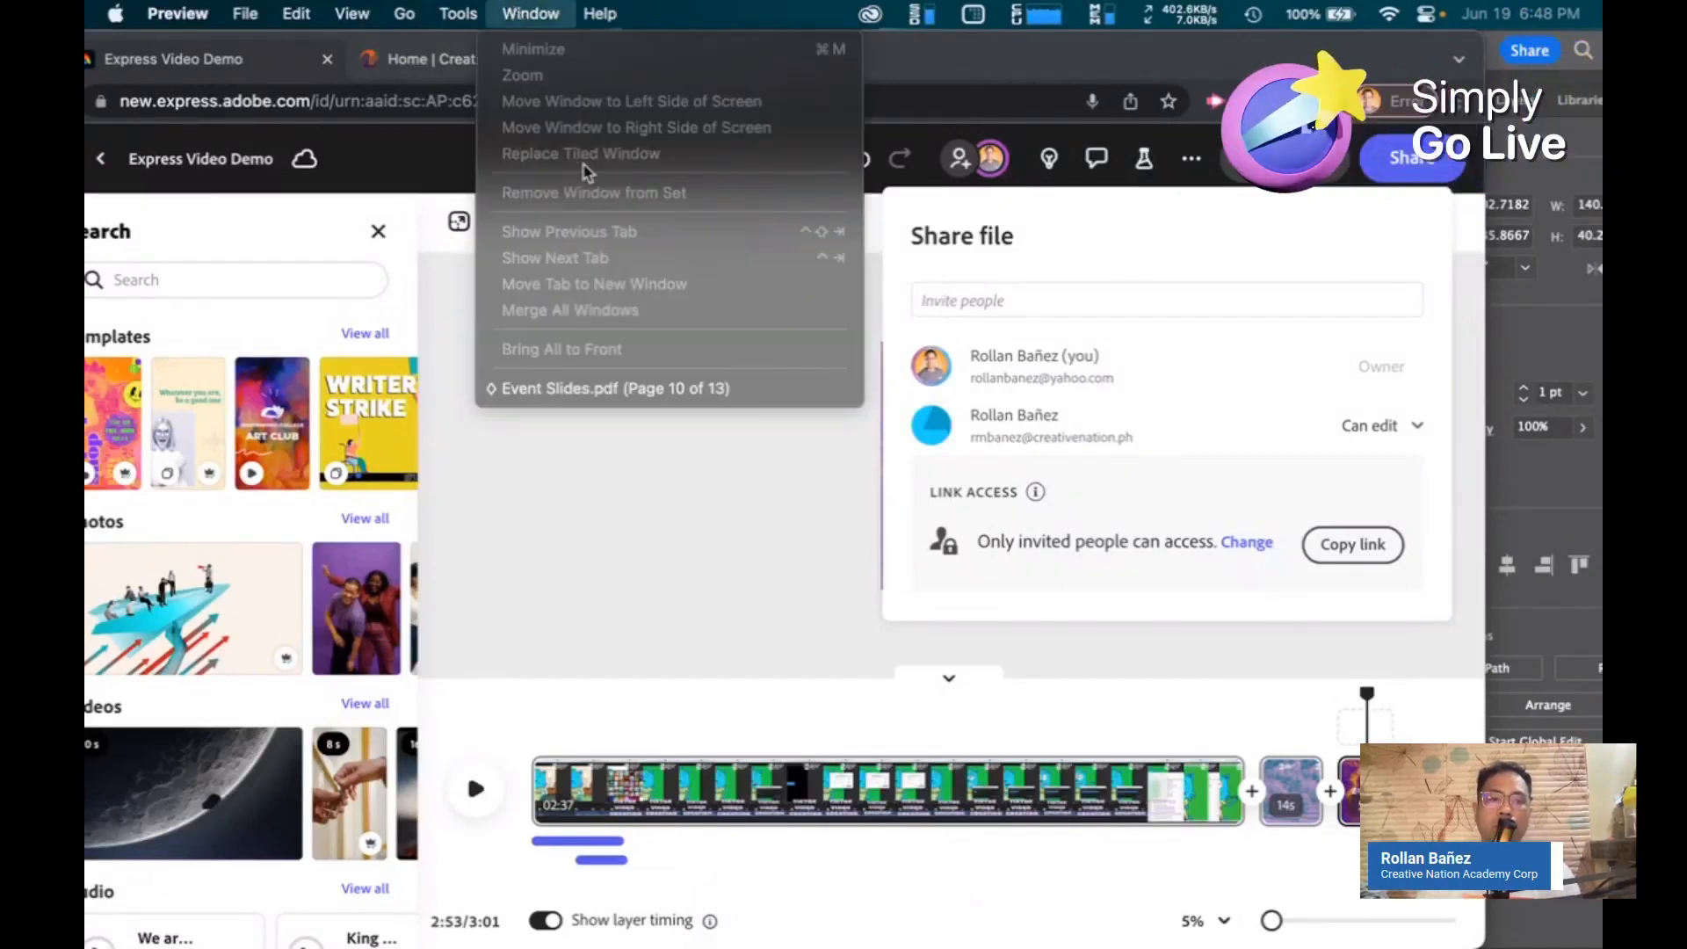
{"action": "left_click", "coordinate": [619, 429]}
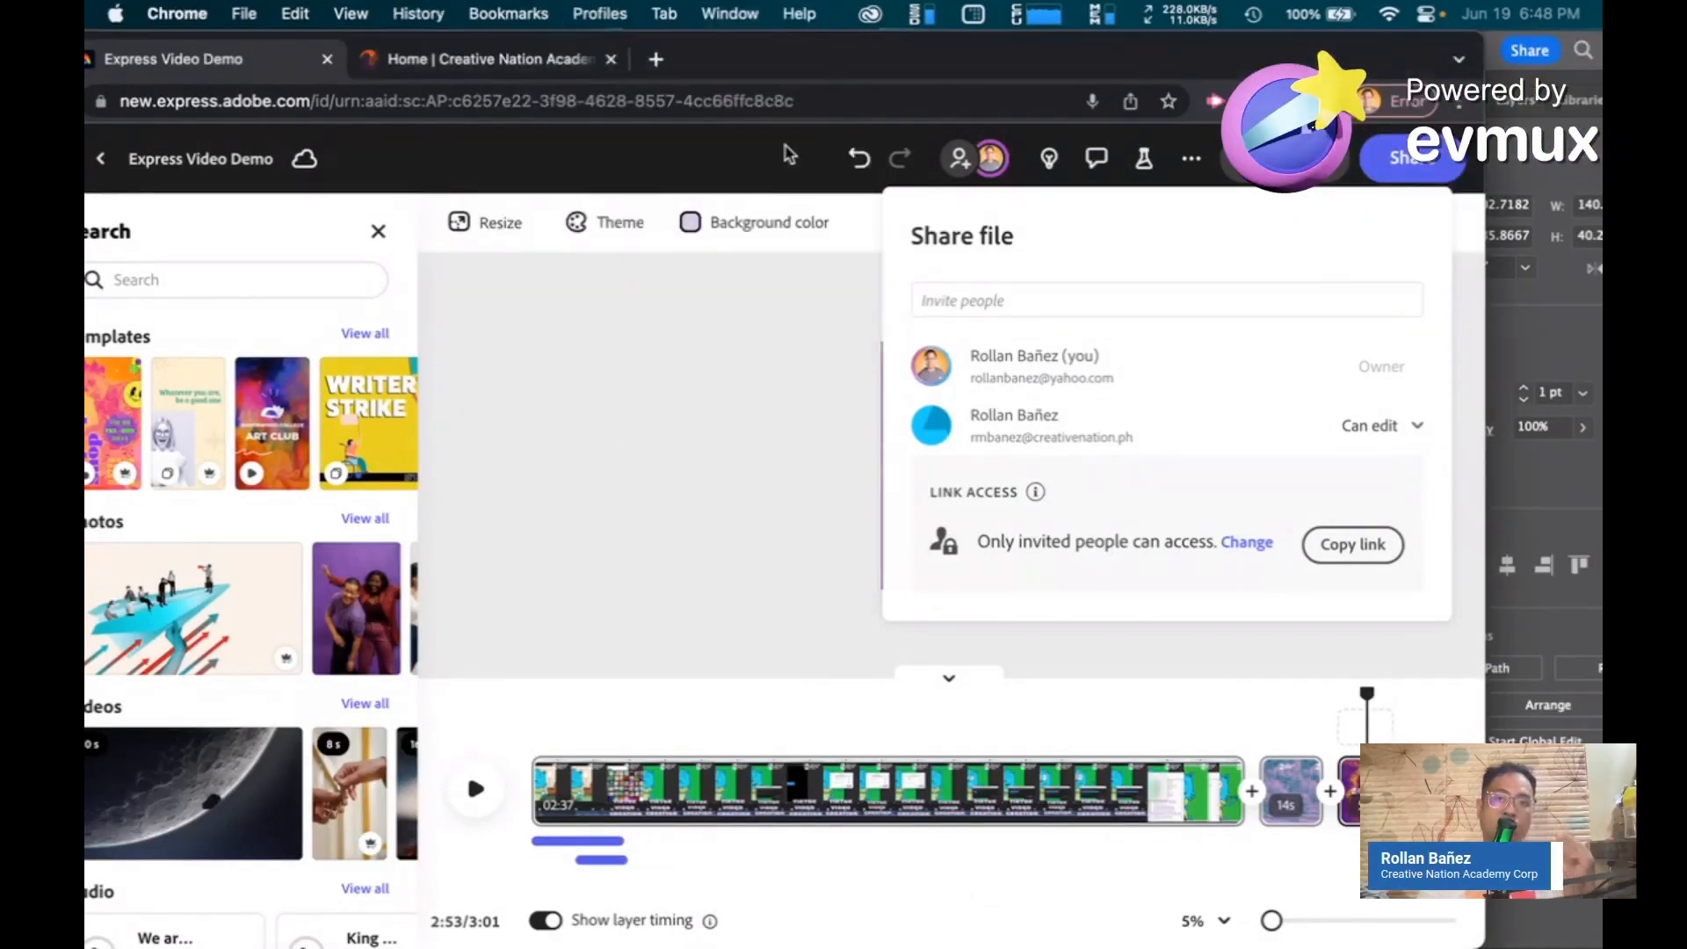
Switch to the collaborator's browser window and open the shared Express Video Demo from the invitation notification
{"action": "left_click_drag", "start_coordinate": [790, 70], "coordinate": [919, 58]}
{"action": "left_click", "coordinate": [730, 13]}
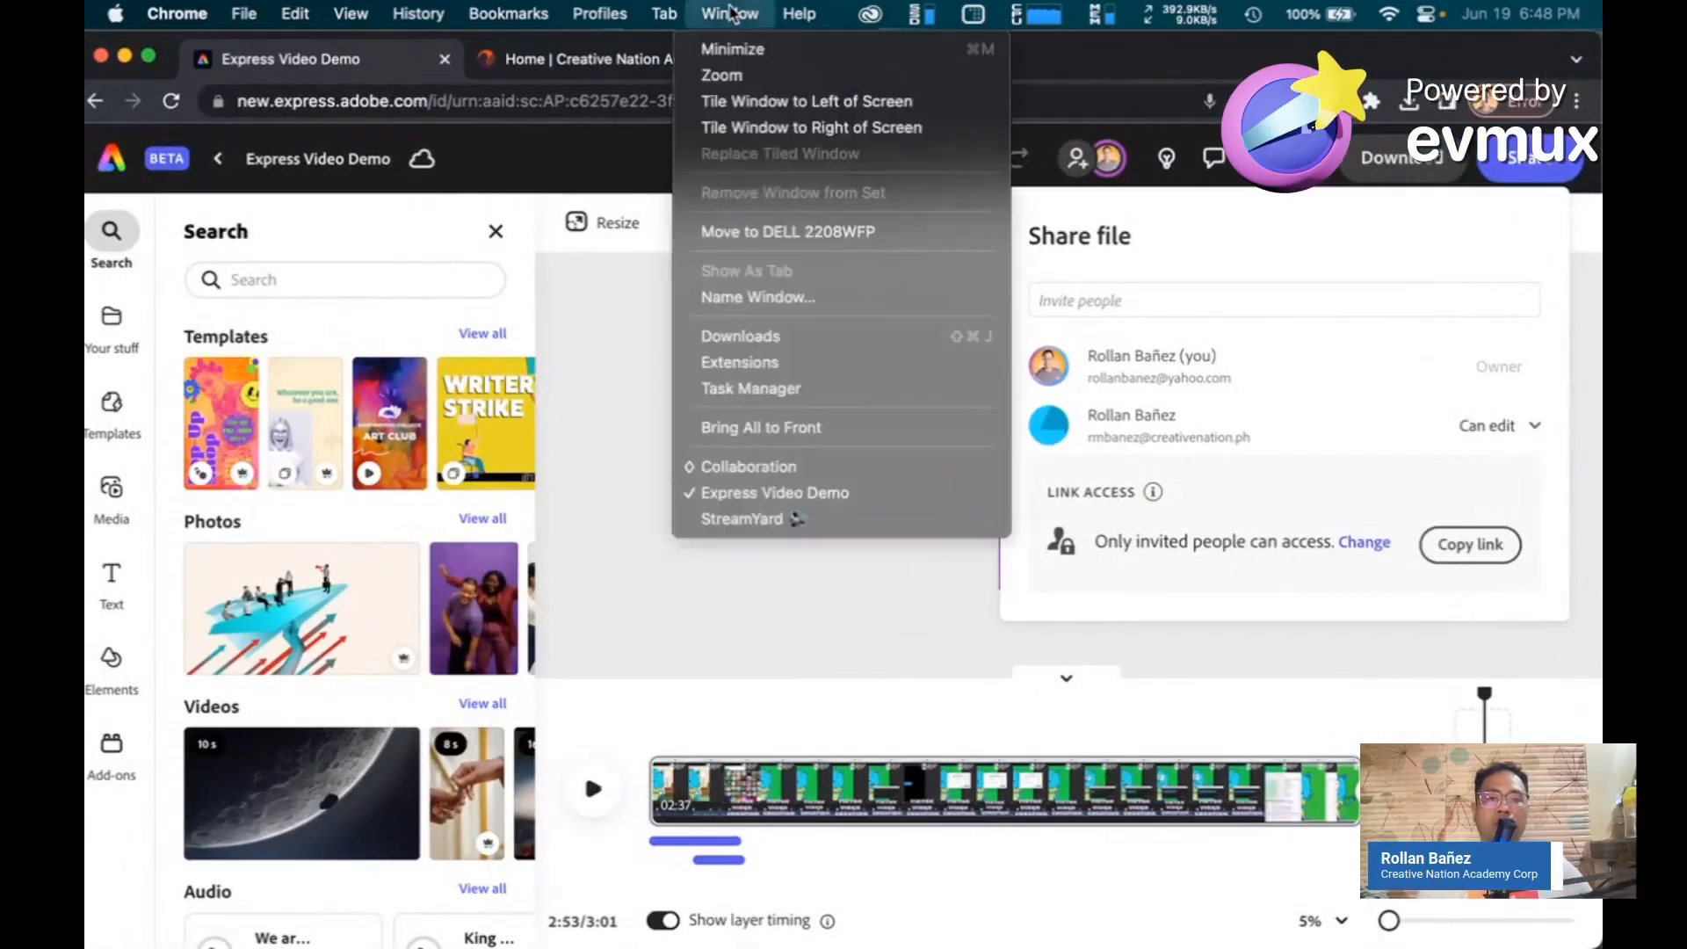
{"action": "left_click", "coordinate": [730, 479]}
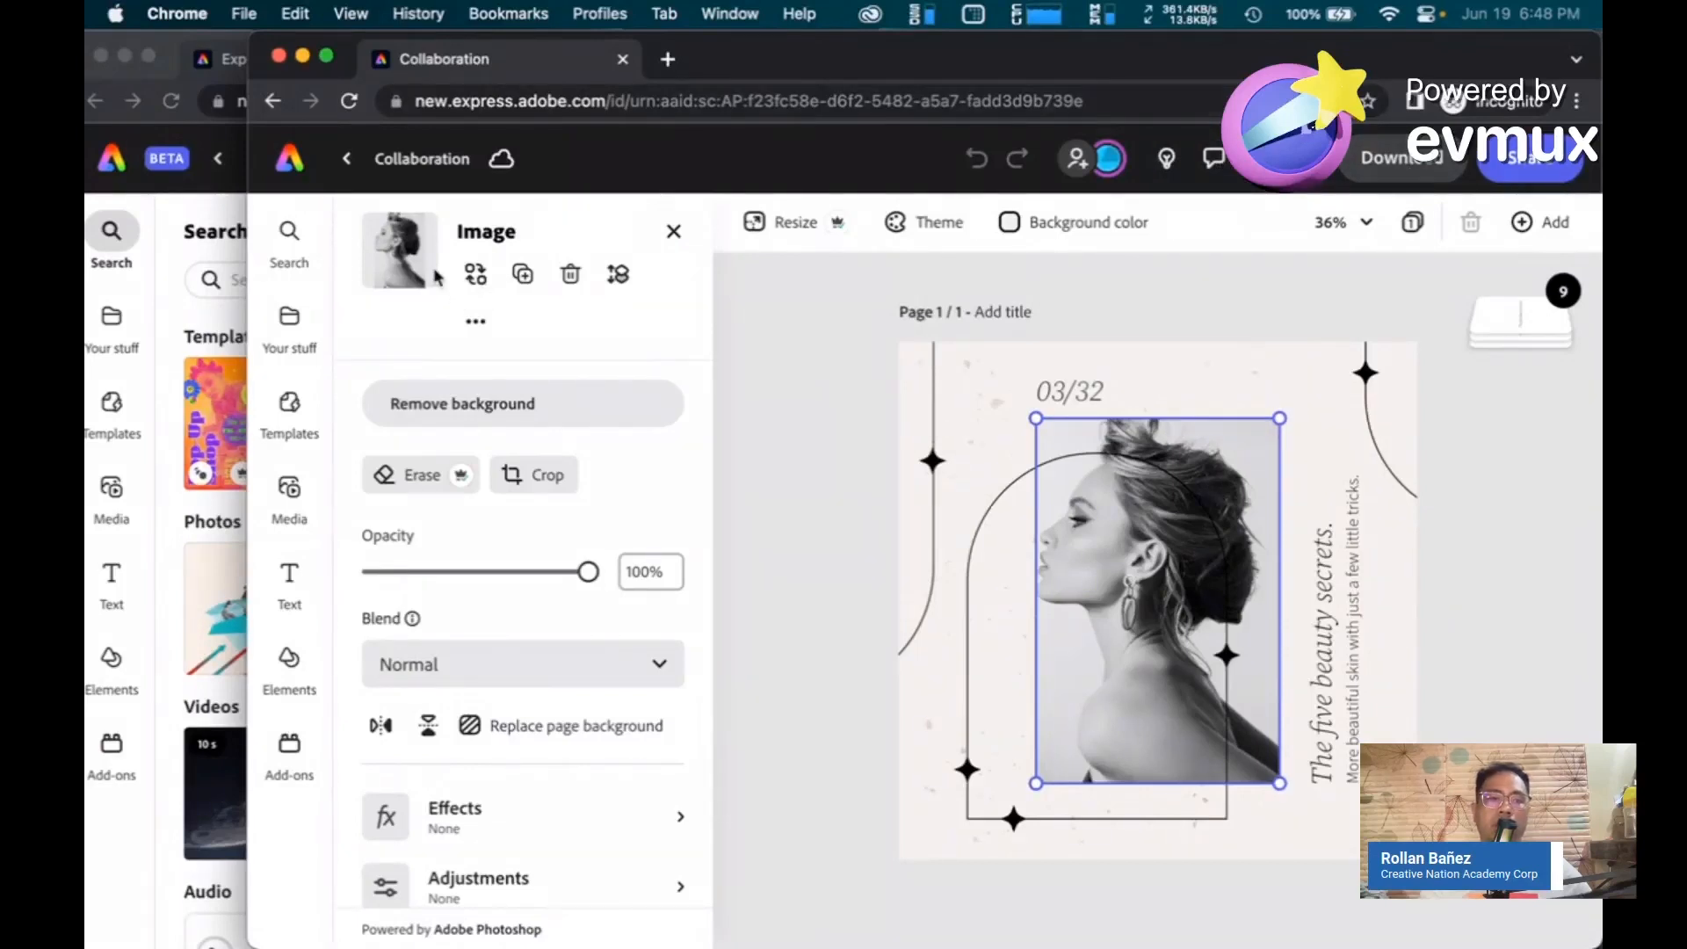
{"action": "left_click", "coordinate": [307, 176]}
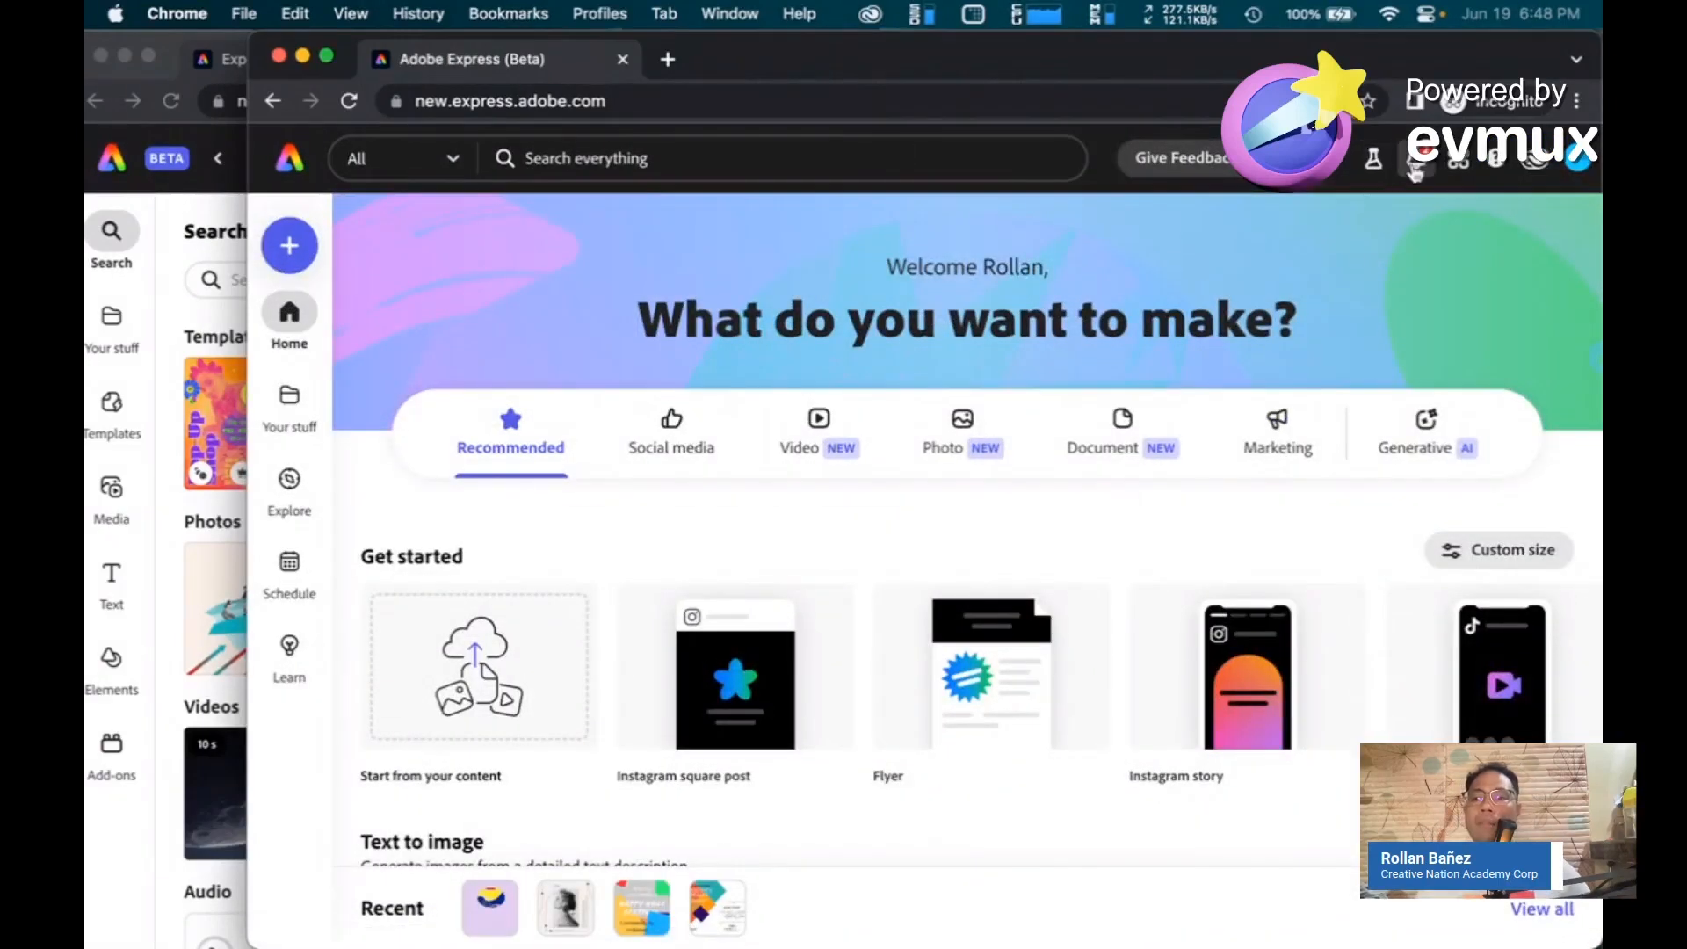
{"action": "left_click", "coordinate": [1414, 170]}
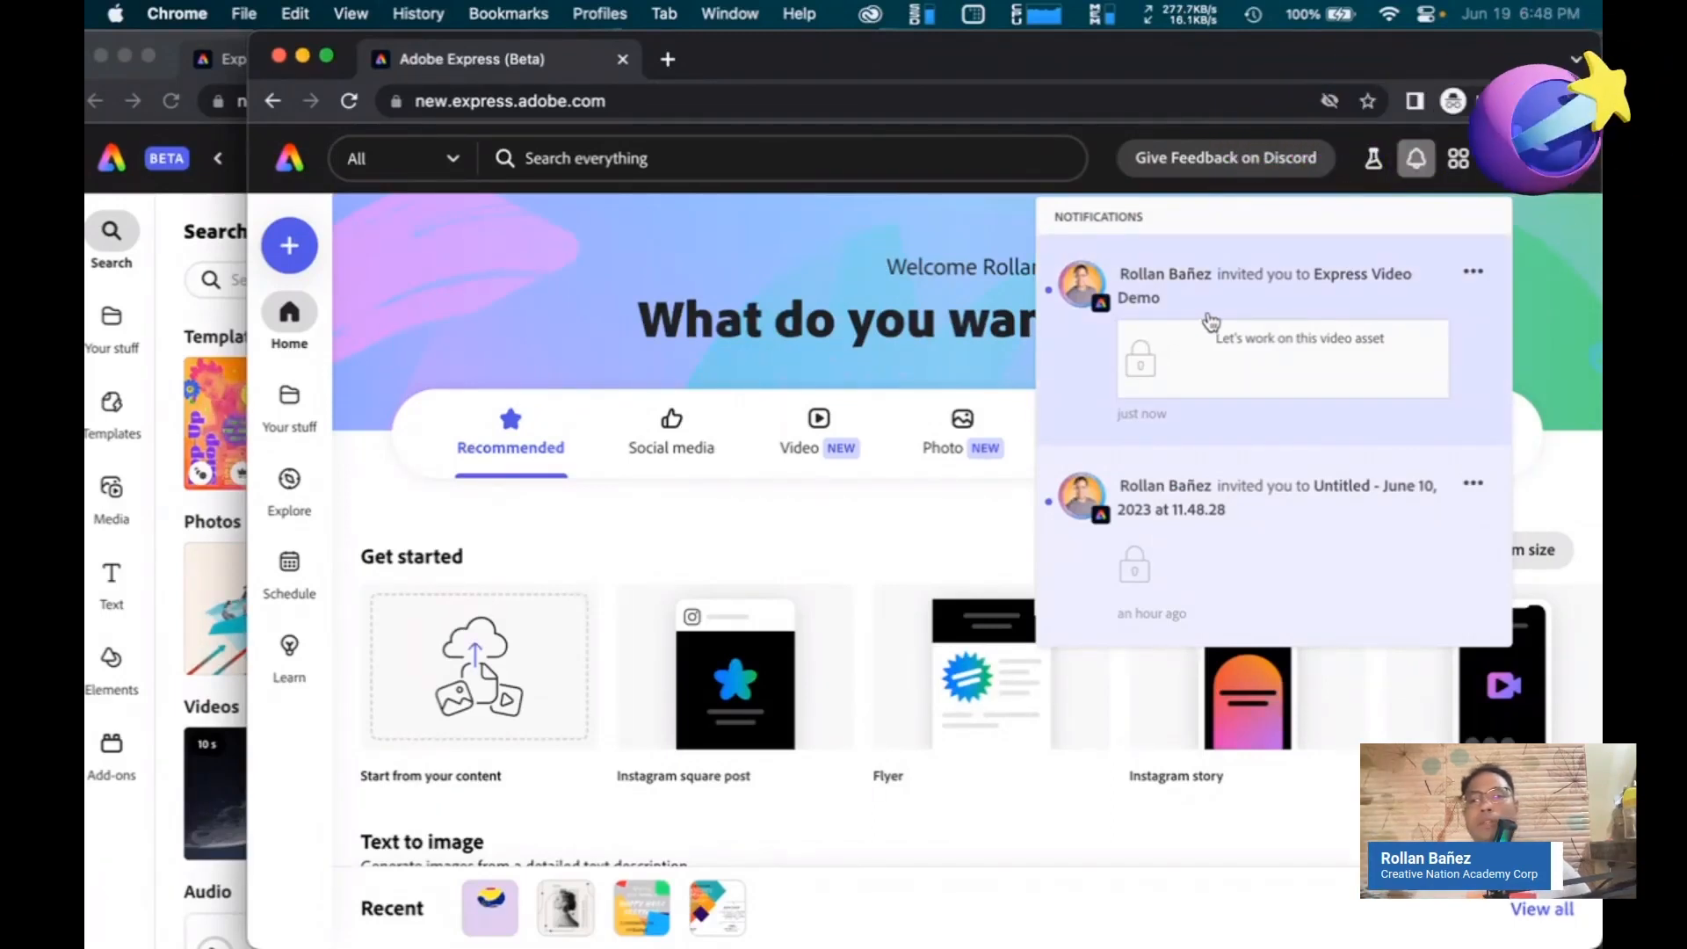
{"action": "left_click", "coordinate": [1228, 308]}
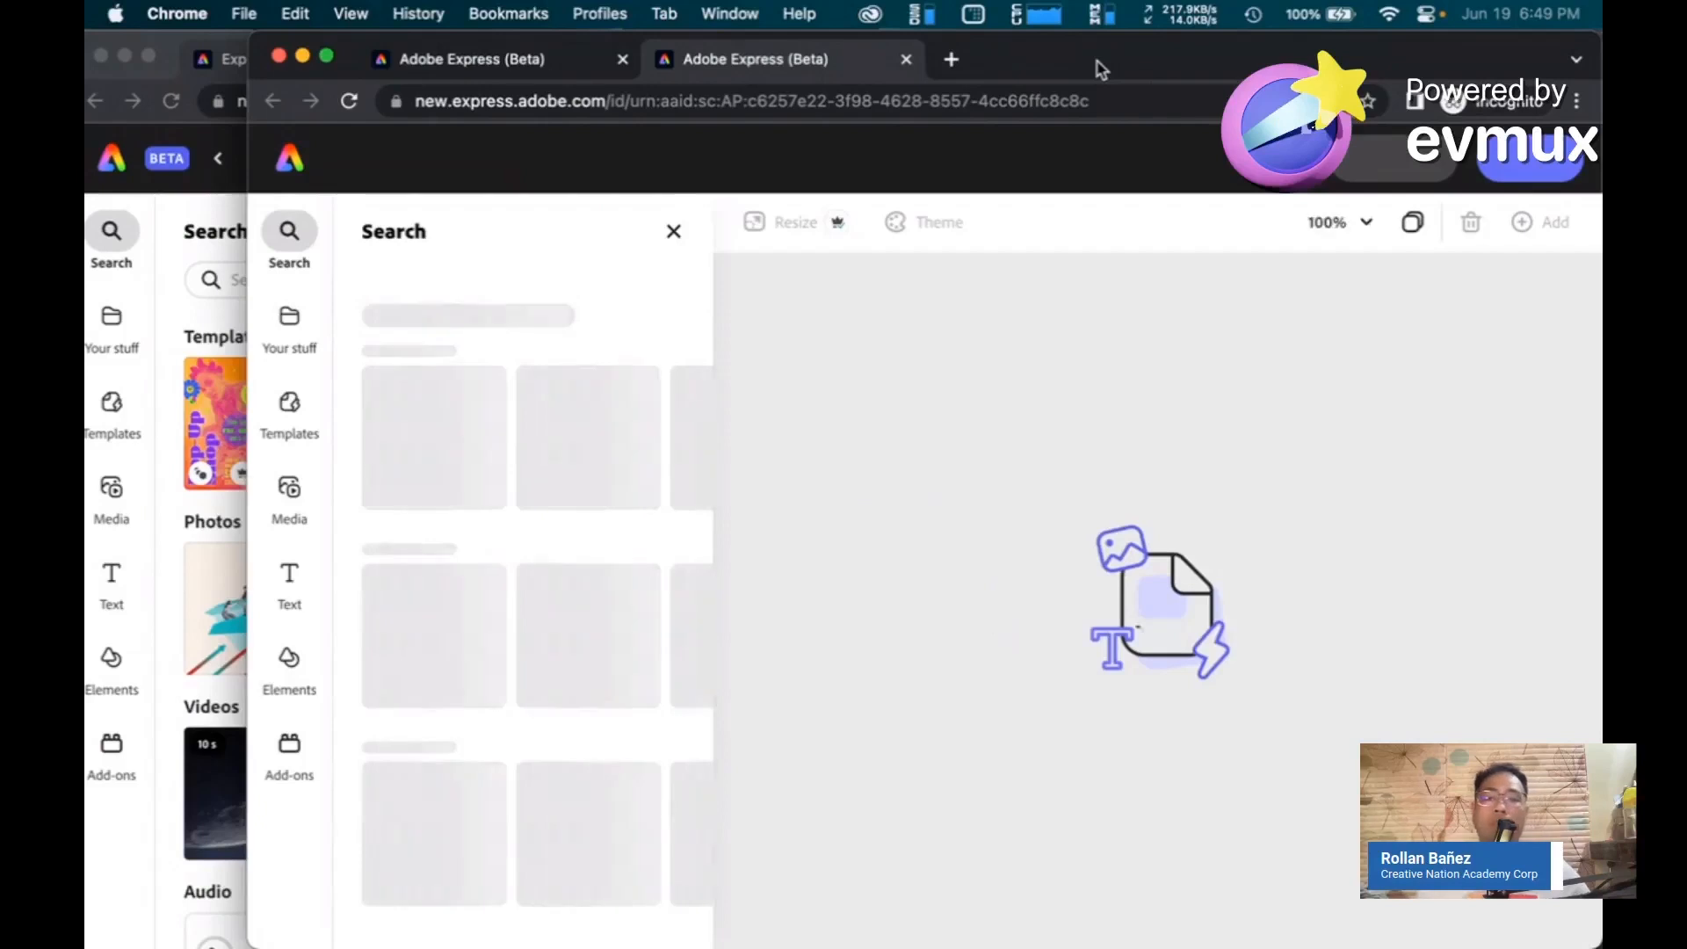
Arrange both editor windows side by side and, as the collaborator, move the Creative Nation Academy logo to the video's middle
{"action": "left_click_drag", "start_coordinate": [1101, 69], "coordinate": [1601, 71]}
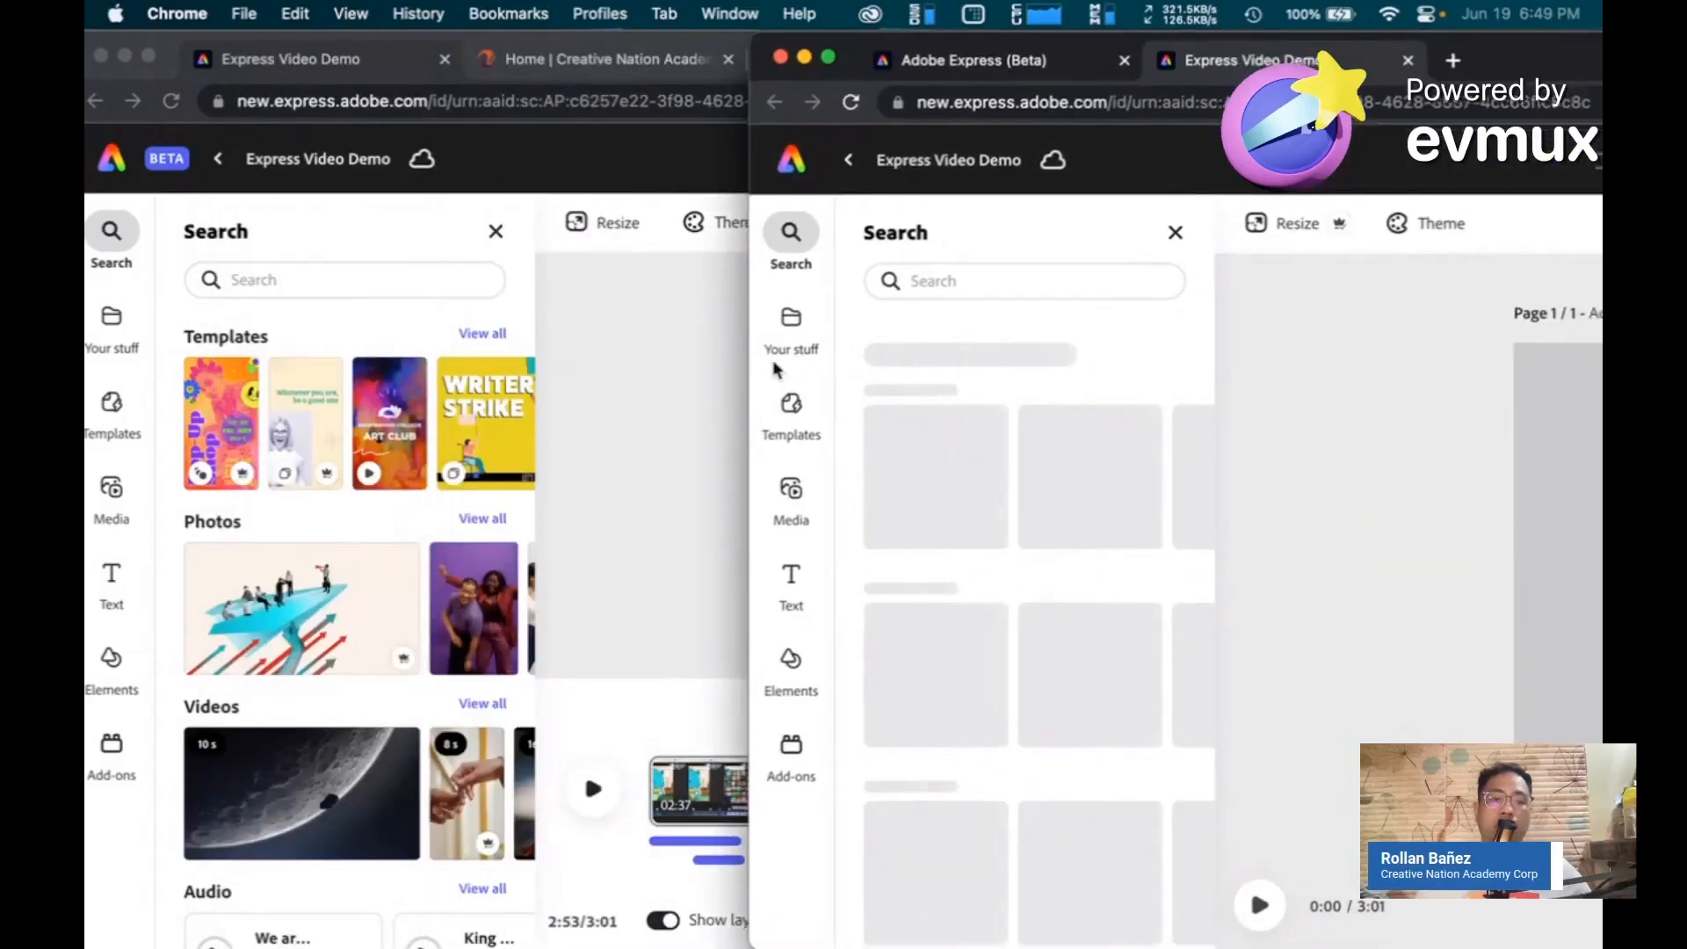
{"action": "left_click", "coordinate": [600, 403]}
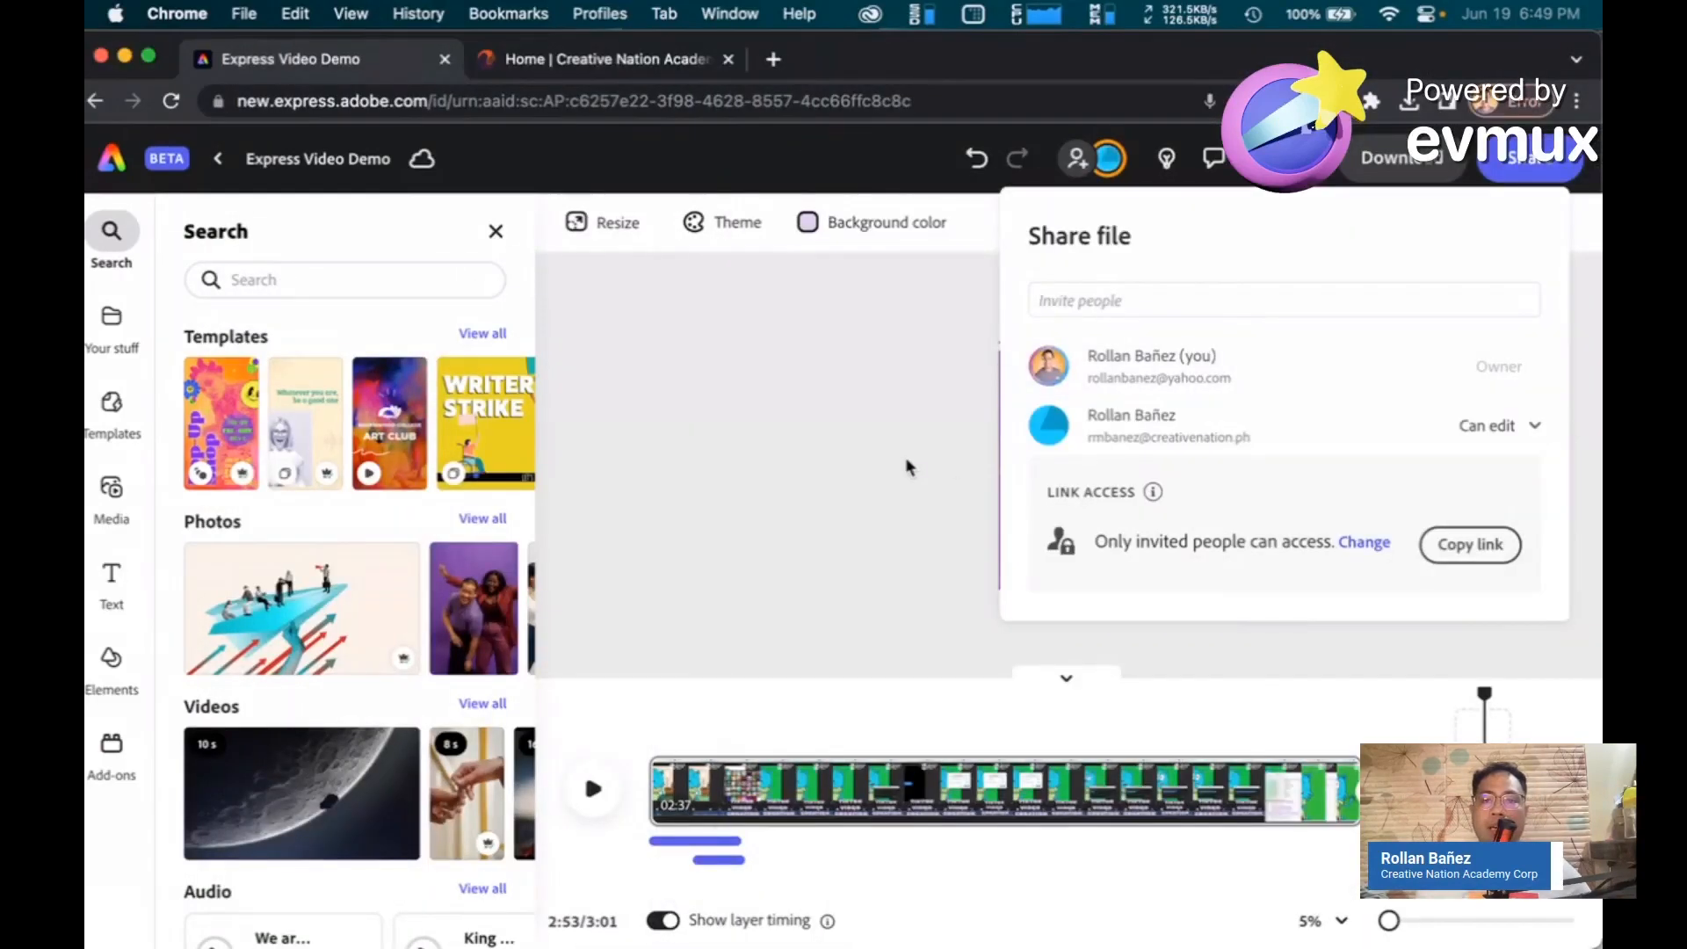
{"action": "left_click", "coordinate": [910, 356]}
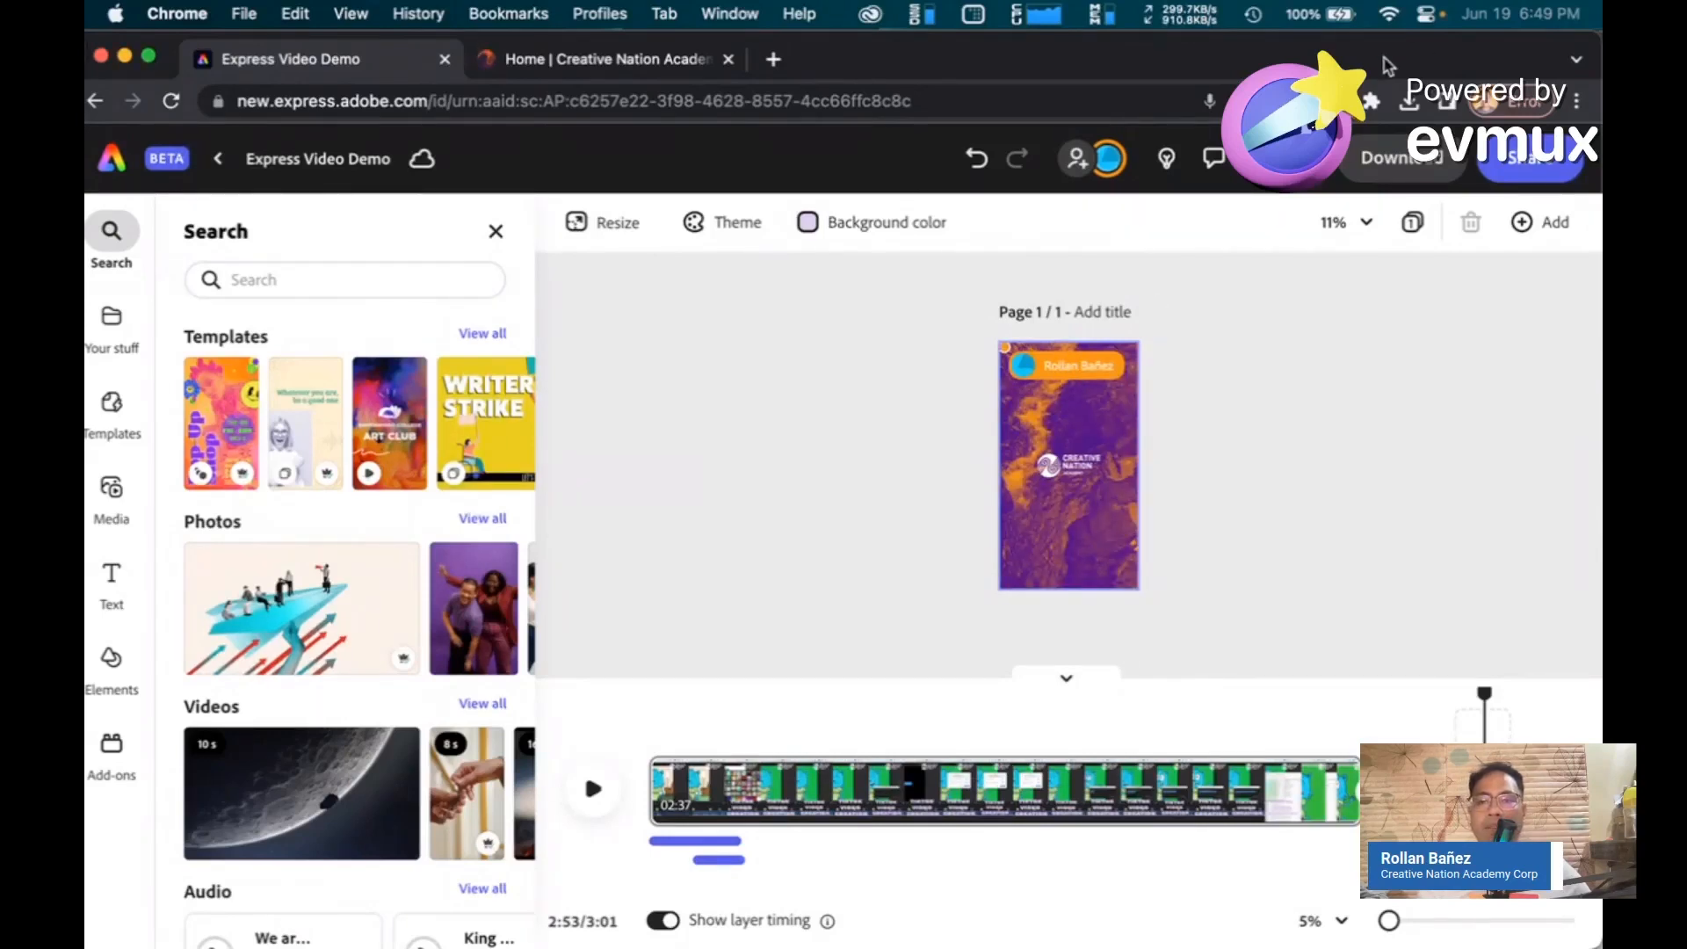
{"action": "left_click_drag", "start_coordinate": [1389, 66], "coordinate": [780, 55]}
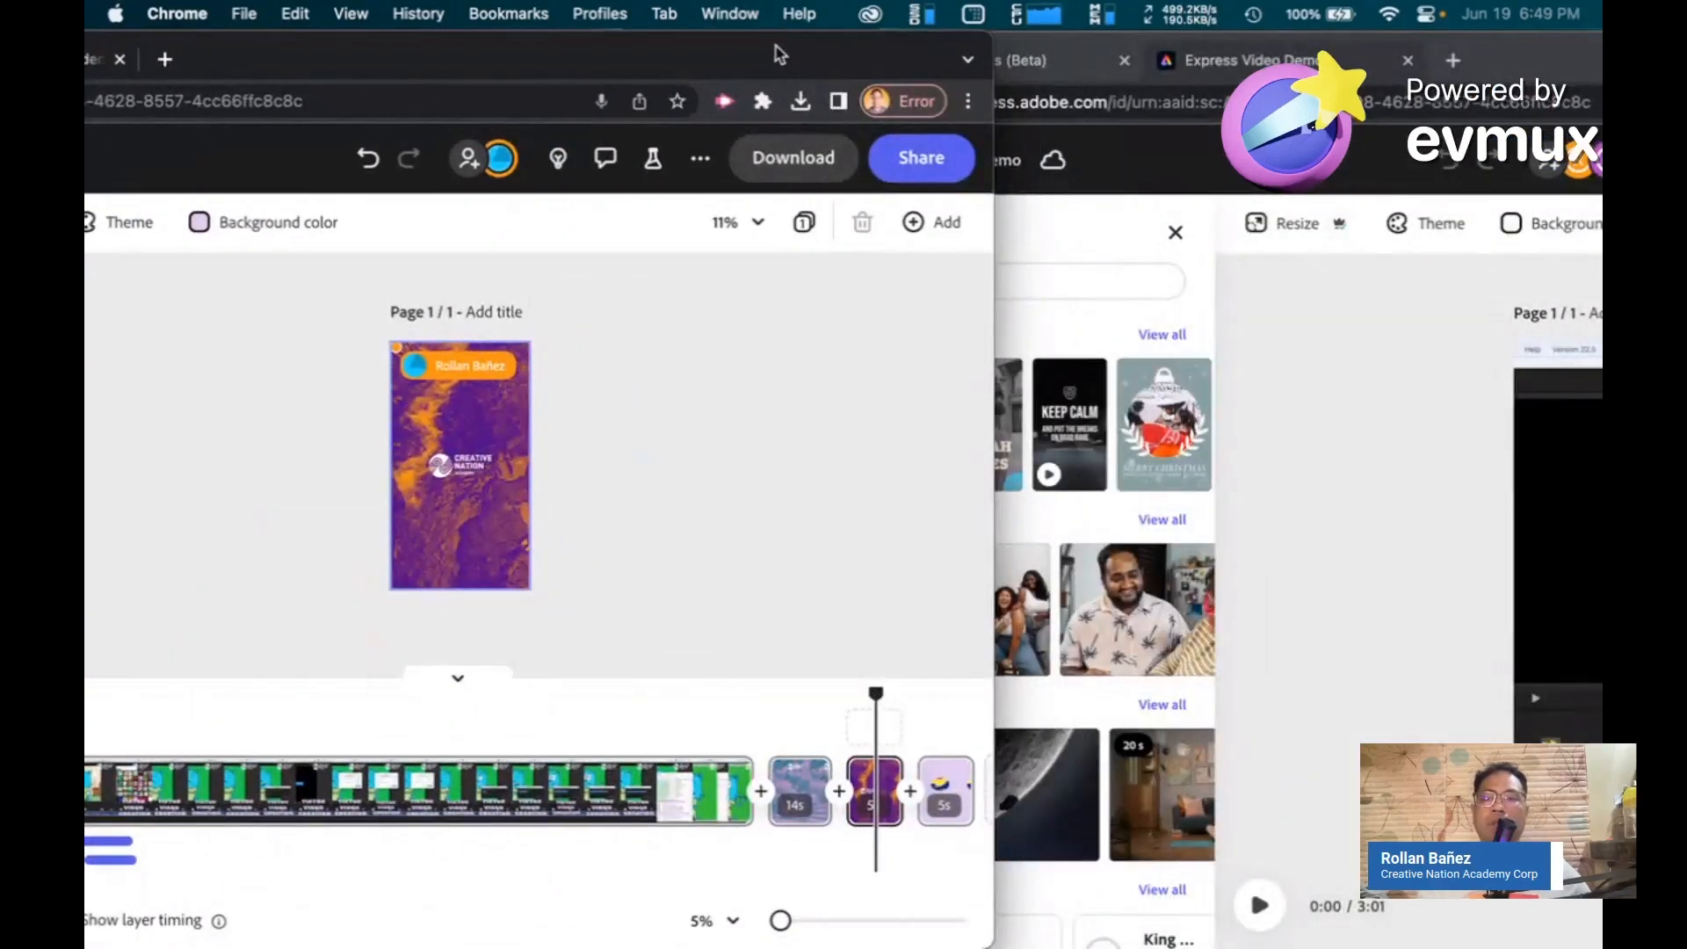
{"action": "left_click_drag", "start_coordinate": [1531, 66], "coordinate": [1238, 66]}
{"action": "left_click", "coordinate": [1369, 425]}
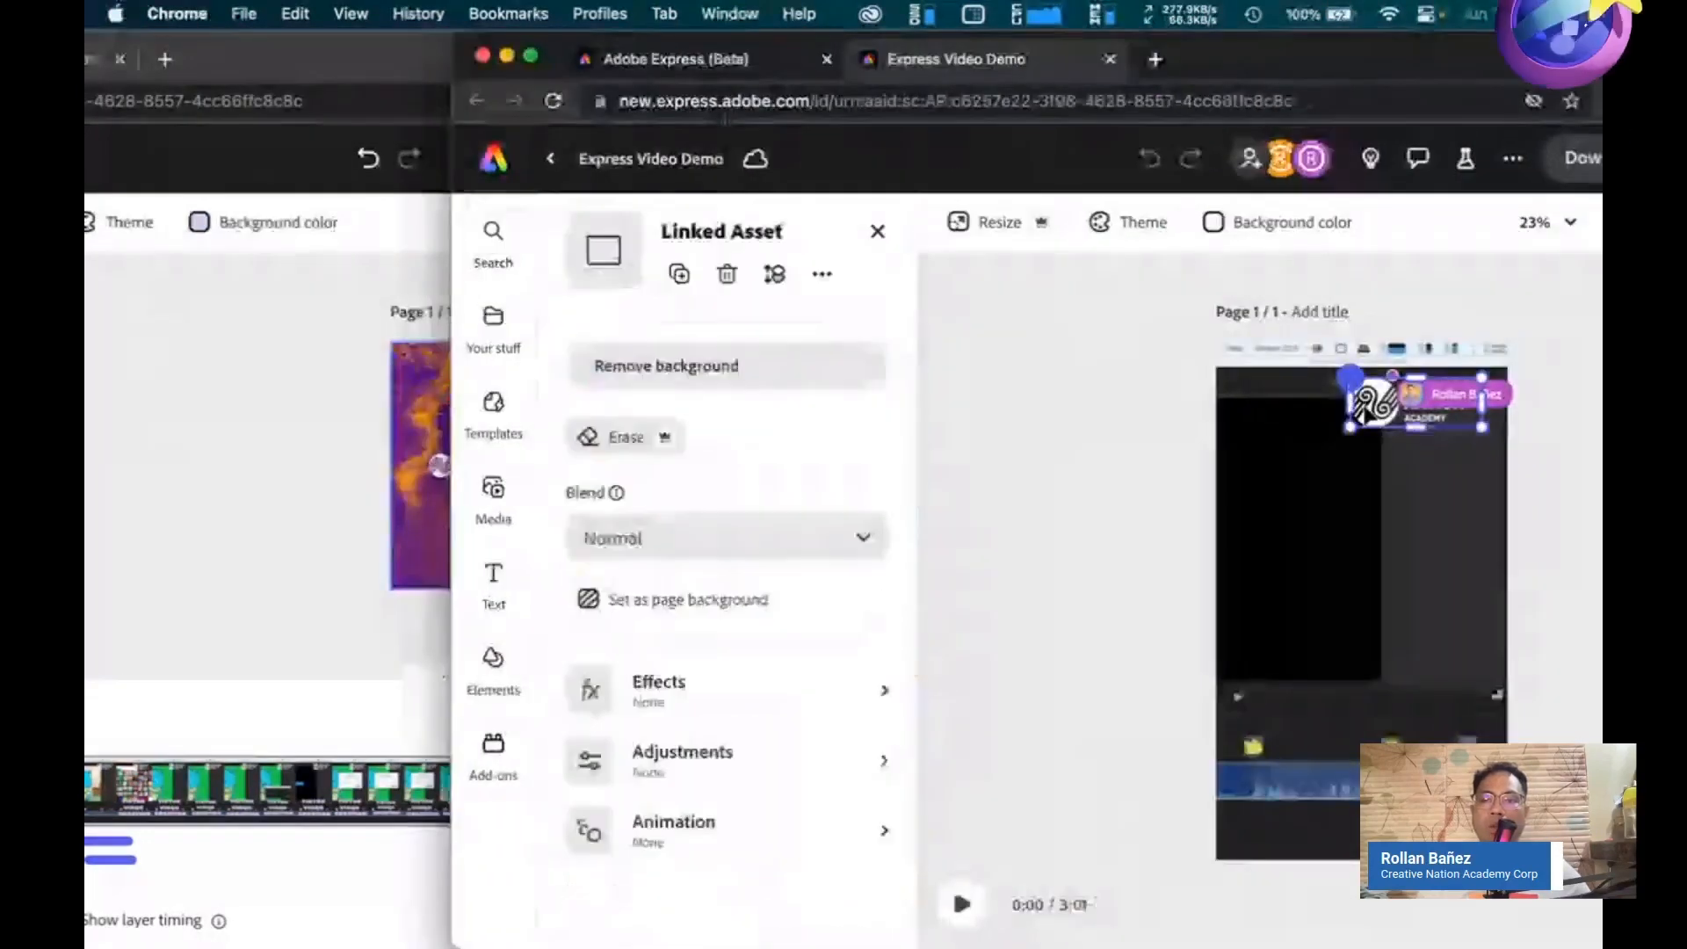
{"action": "left_click_drag", "start_coordinate": [1351, 428], "coordinate": [1306, 604]}
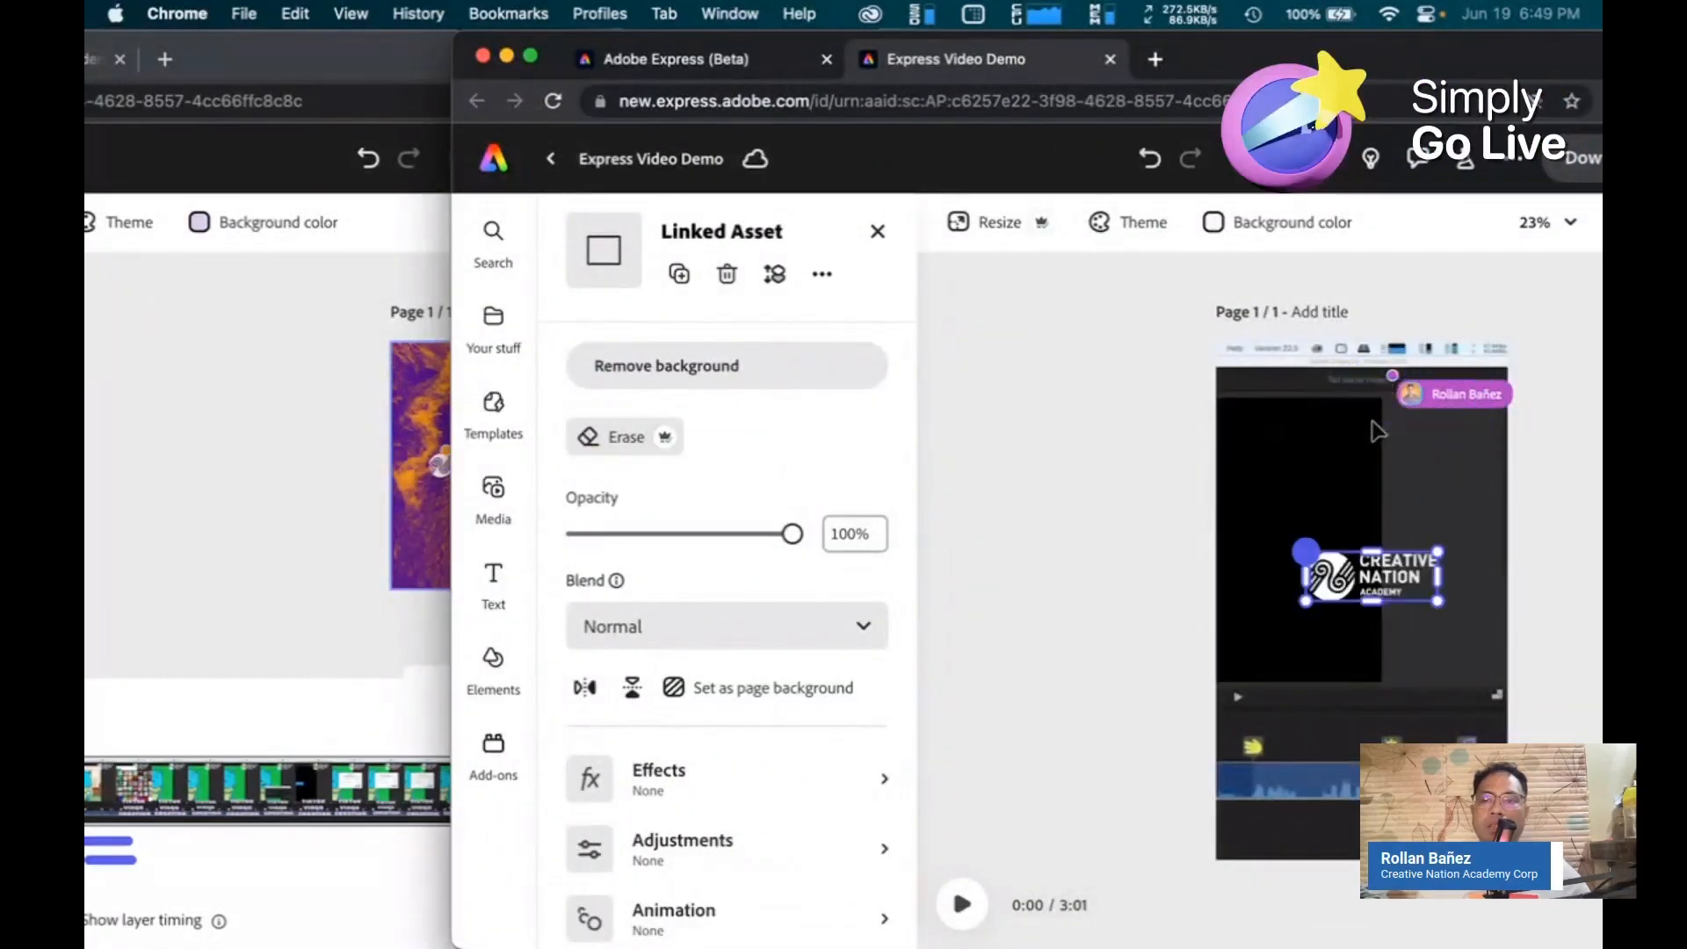
Compare the owner's and collaborator's editors to check the shared edit in both windows
{"action": "left_click", "coordinate": [314, 504]}
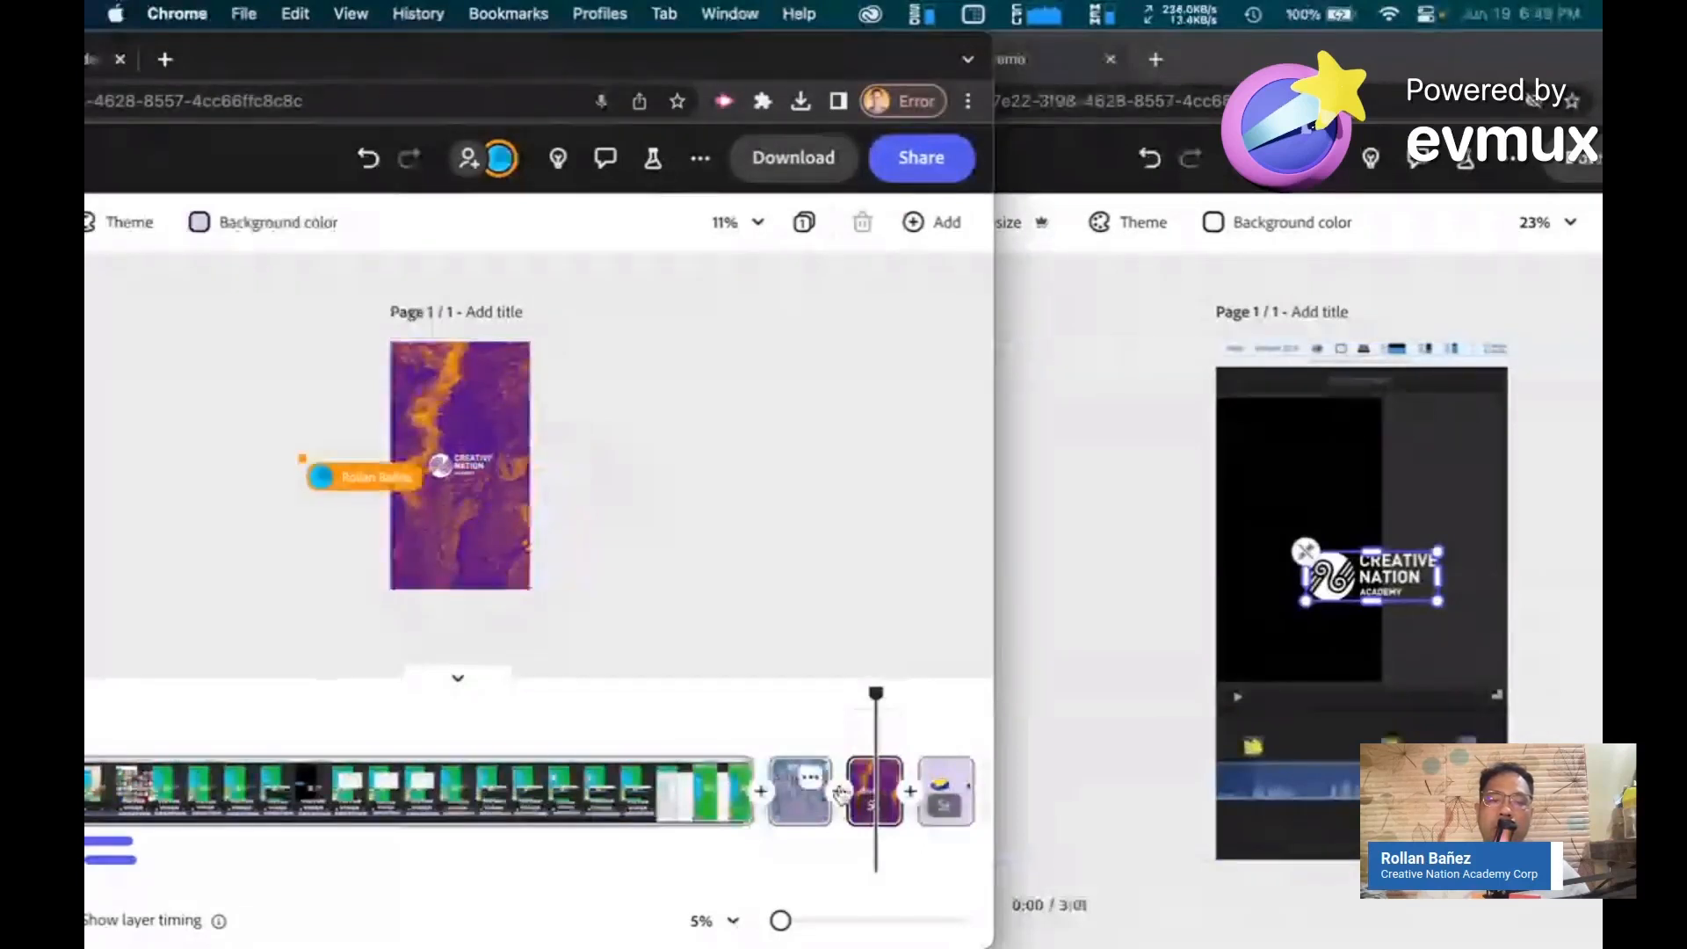
{"action": "left_click", "coordinate": [737, 779]}
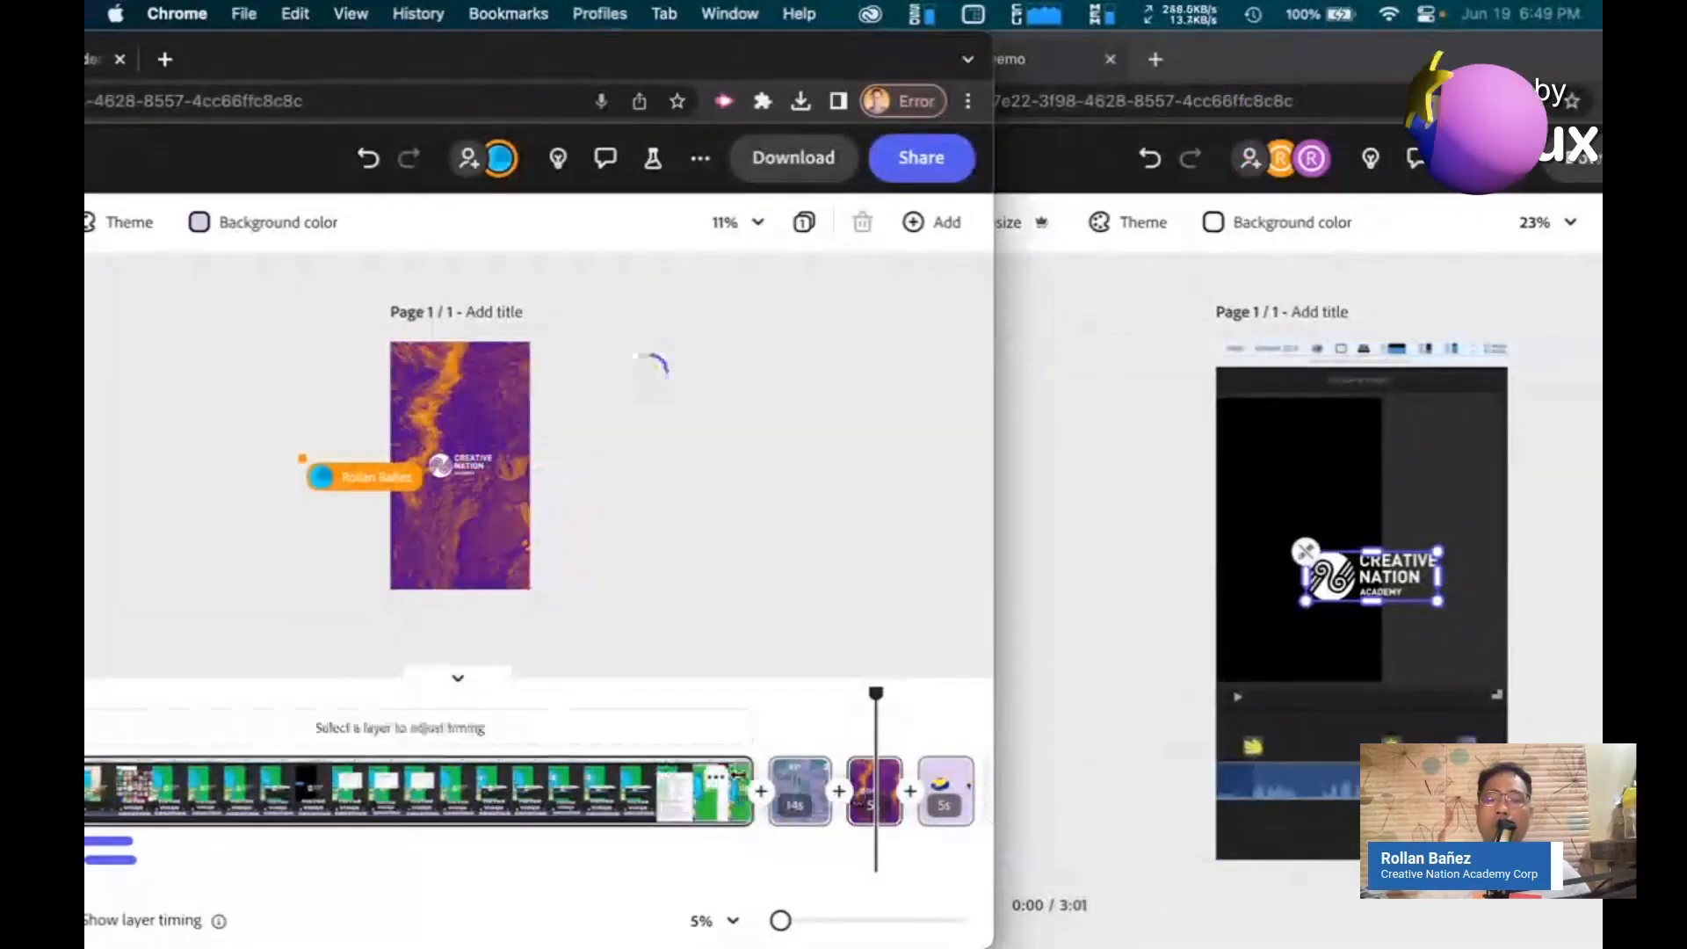
{"action": "left_click", "coordinate": [1250, 807]}
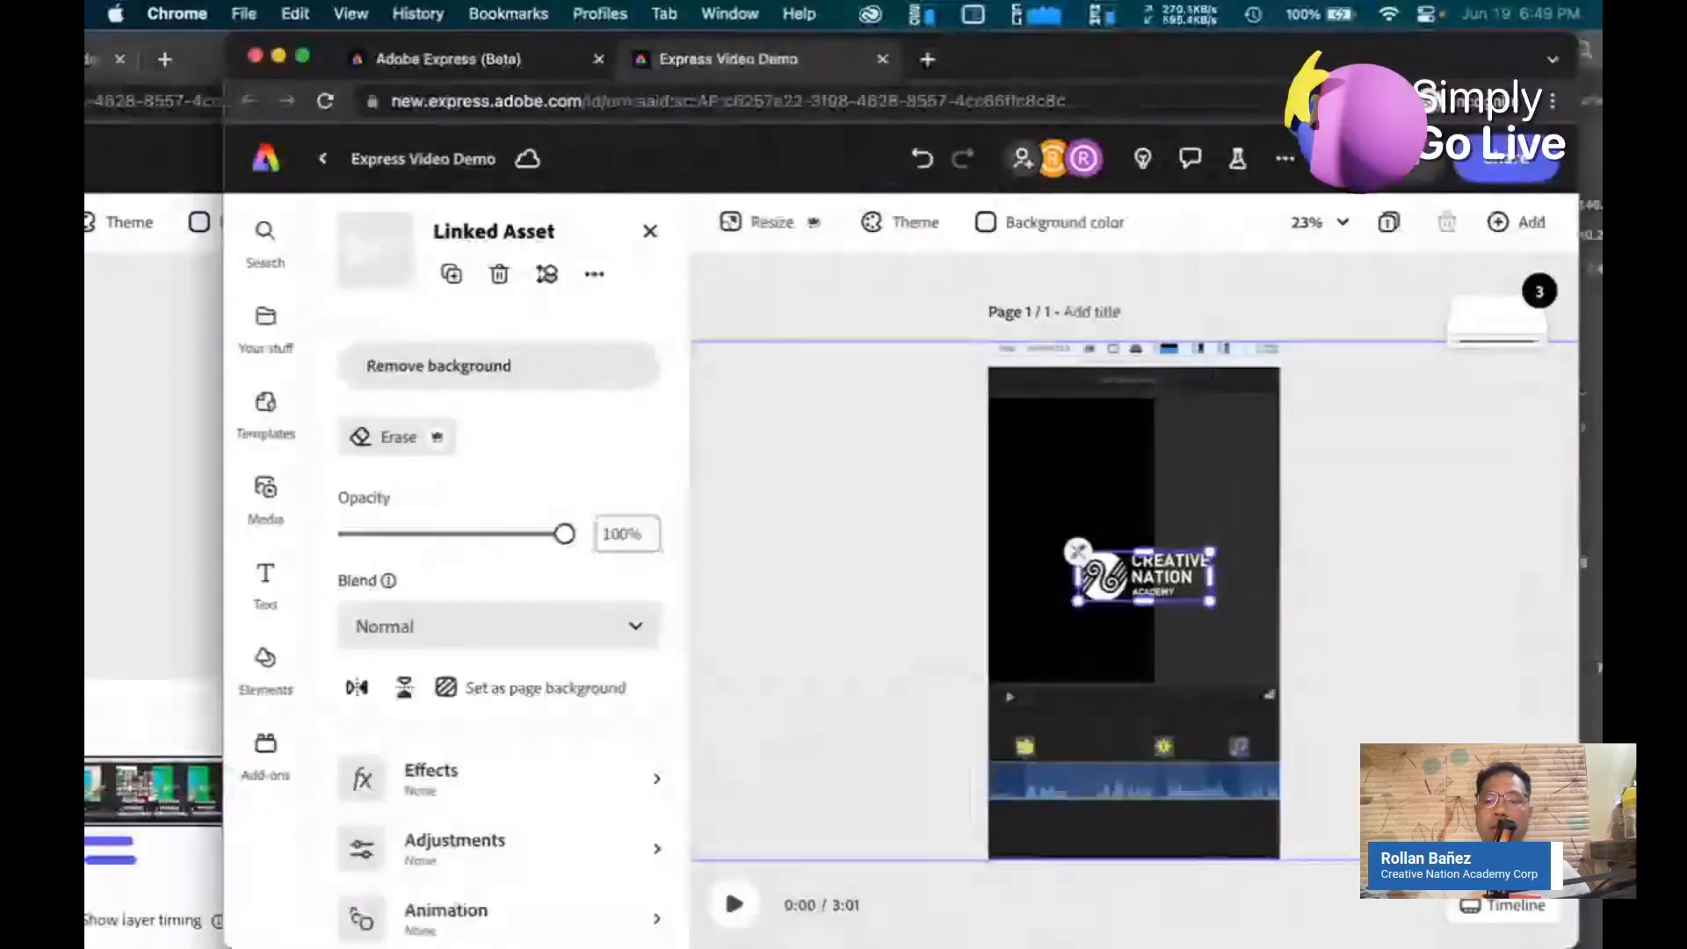
Show the timeline in both editors and scrub the owner's playhead through the video
{"action": "left_click", "coordinate": [1473, 908]}
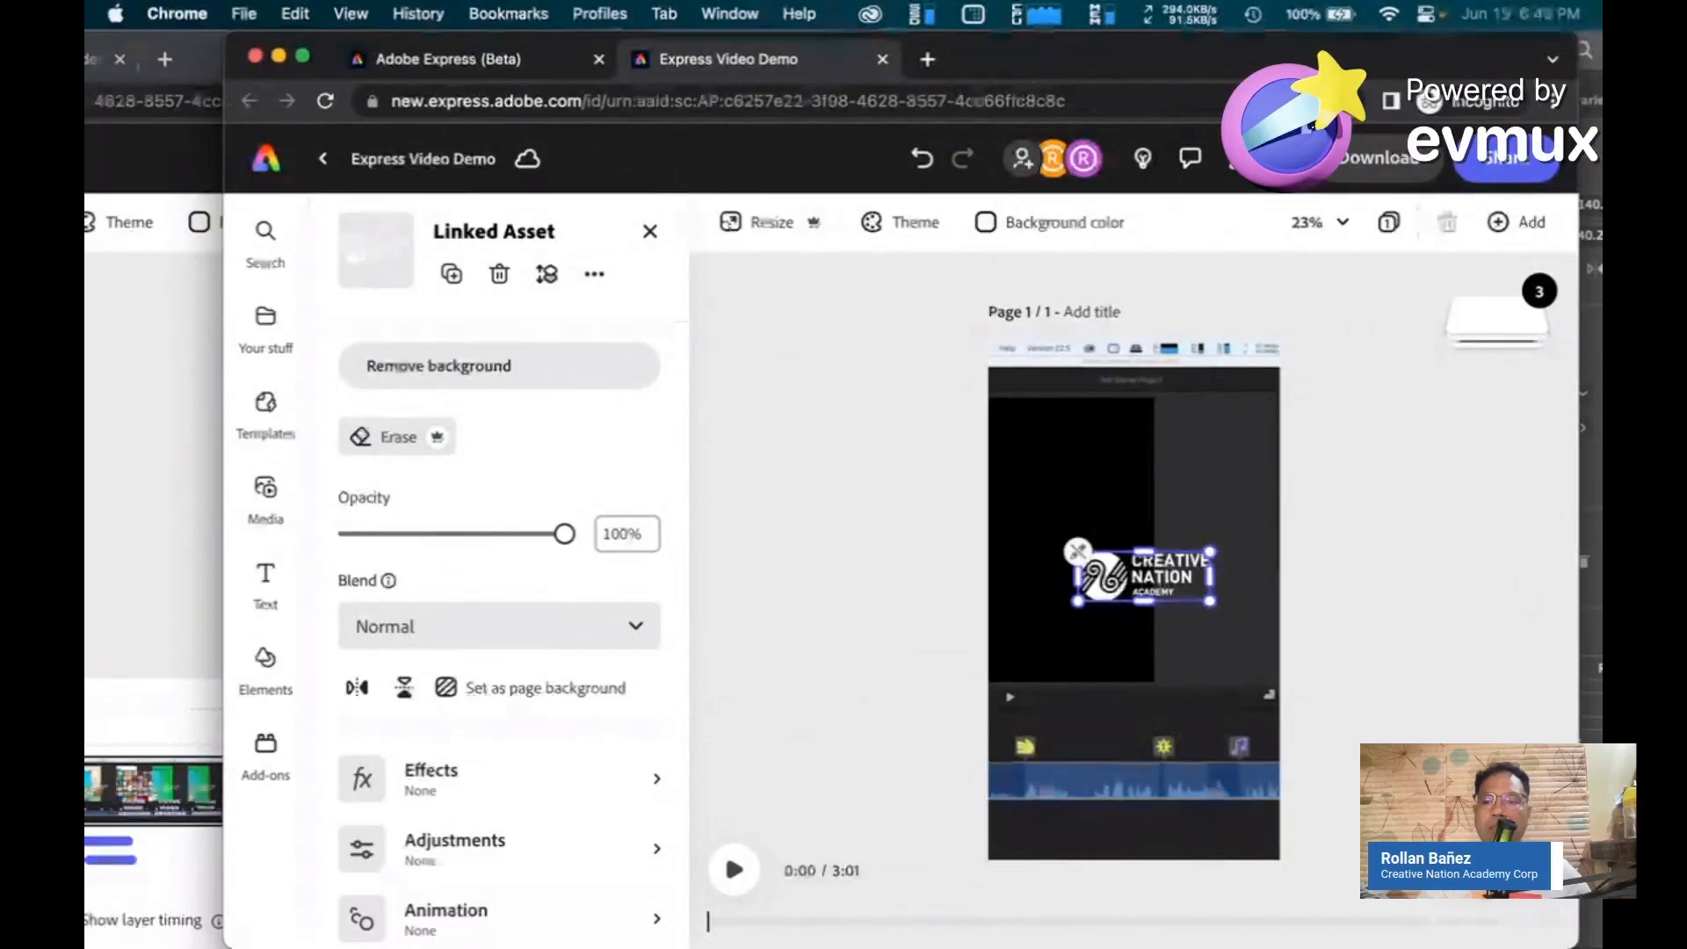
{"action": "left_click_drag", "start_coordinate": [1251, 793], "coordinate": [1124, 788]}
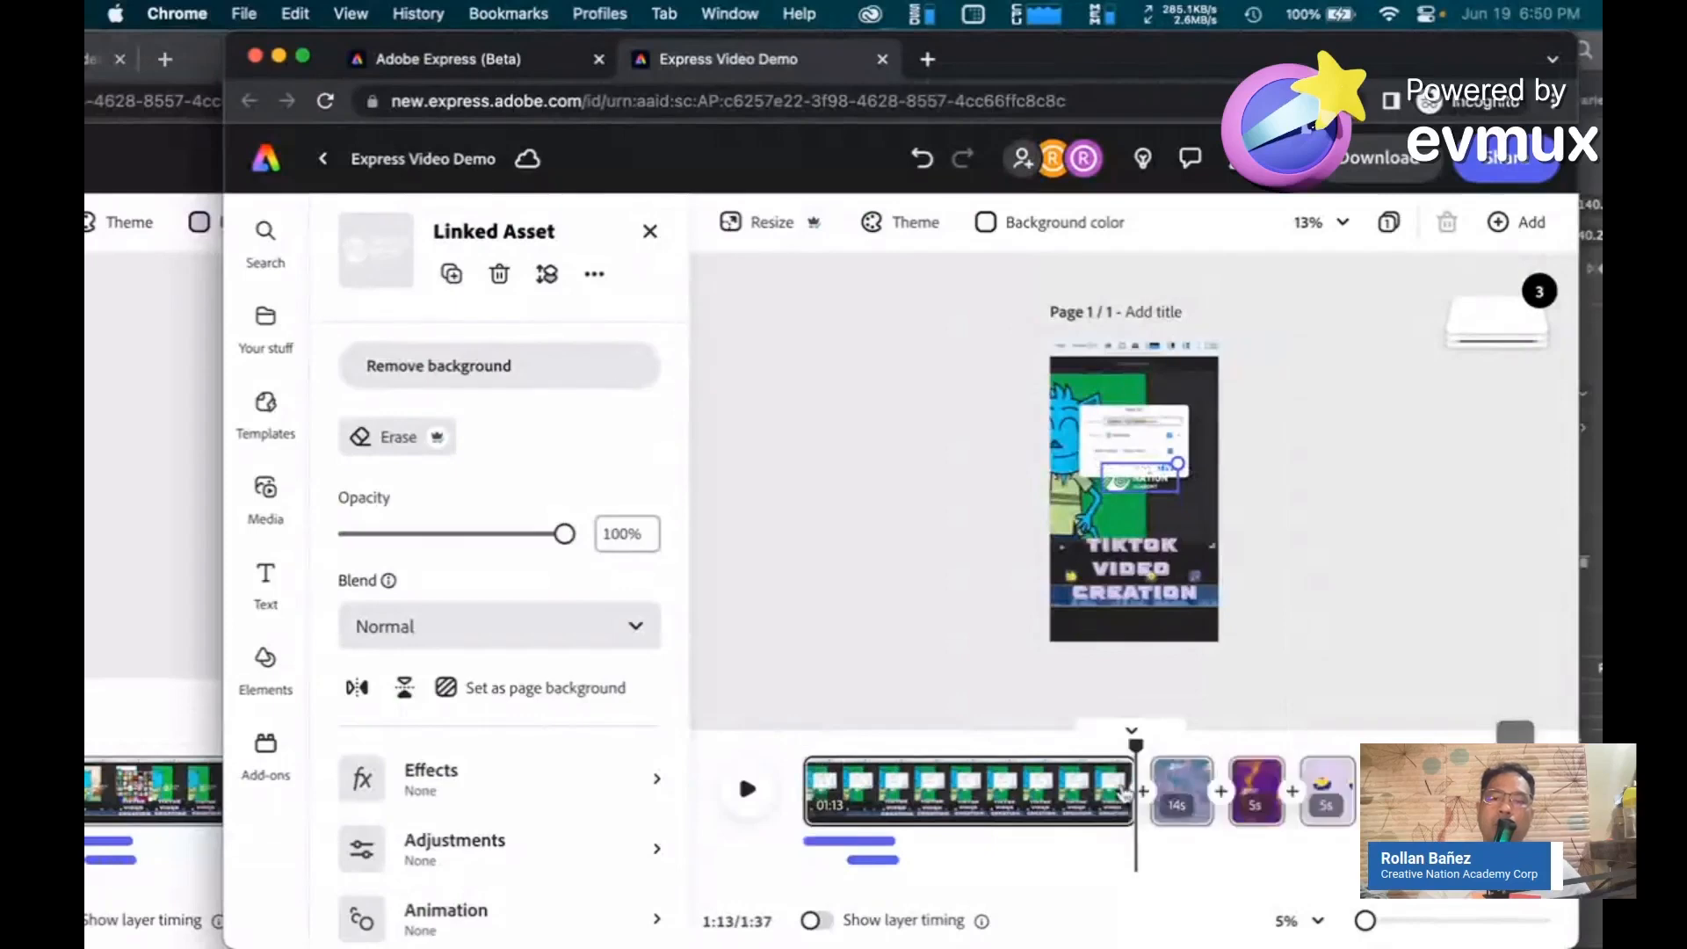
{"action": "left_click", "coordinate": [168, 569]}
{"action": "left_click_drag", "start_coordinate": [823, 57], "coordinate": [1133, 58]}
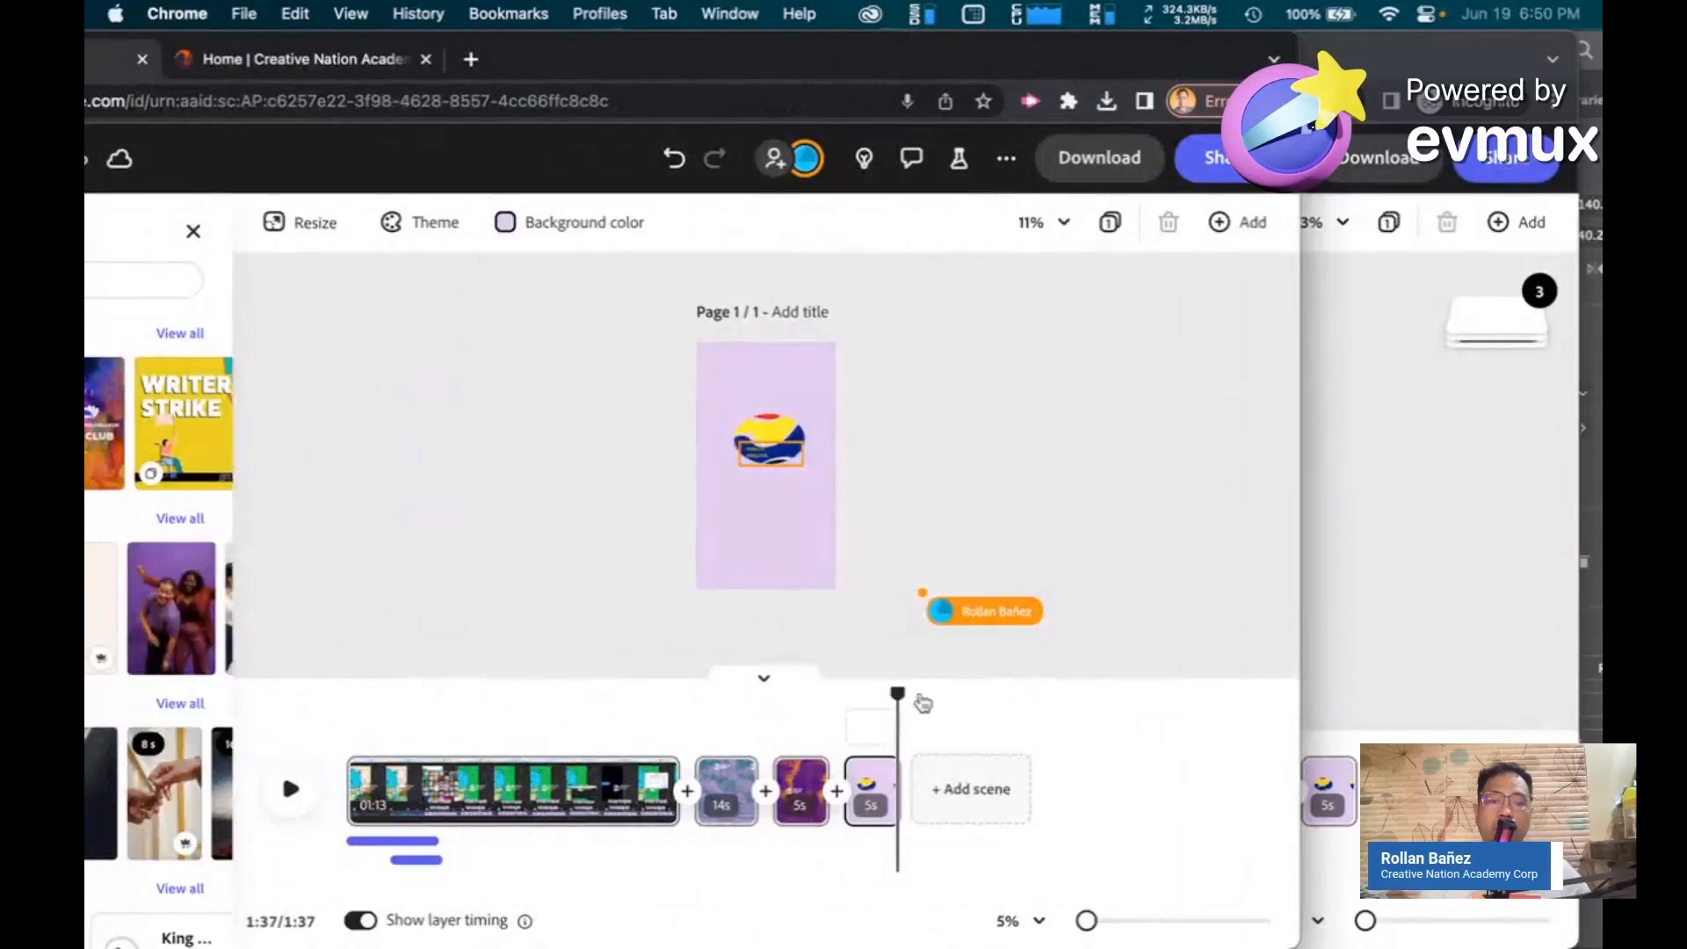
{"action": "left_click", "coordinate": [549, 697]}
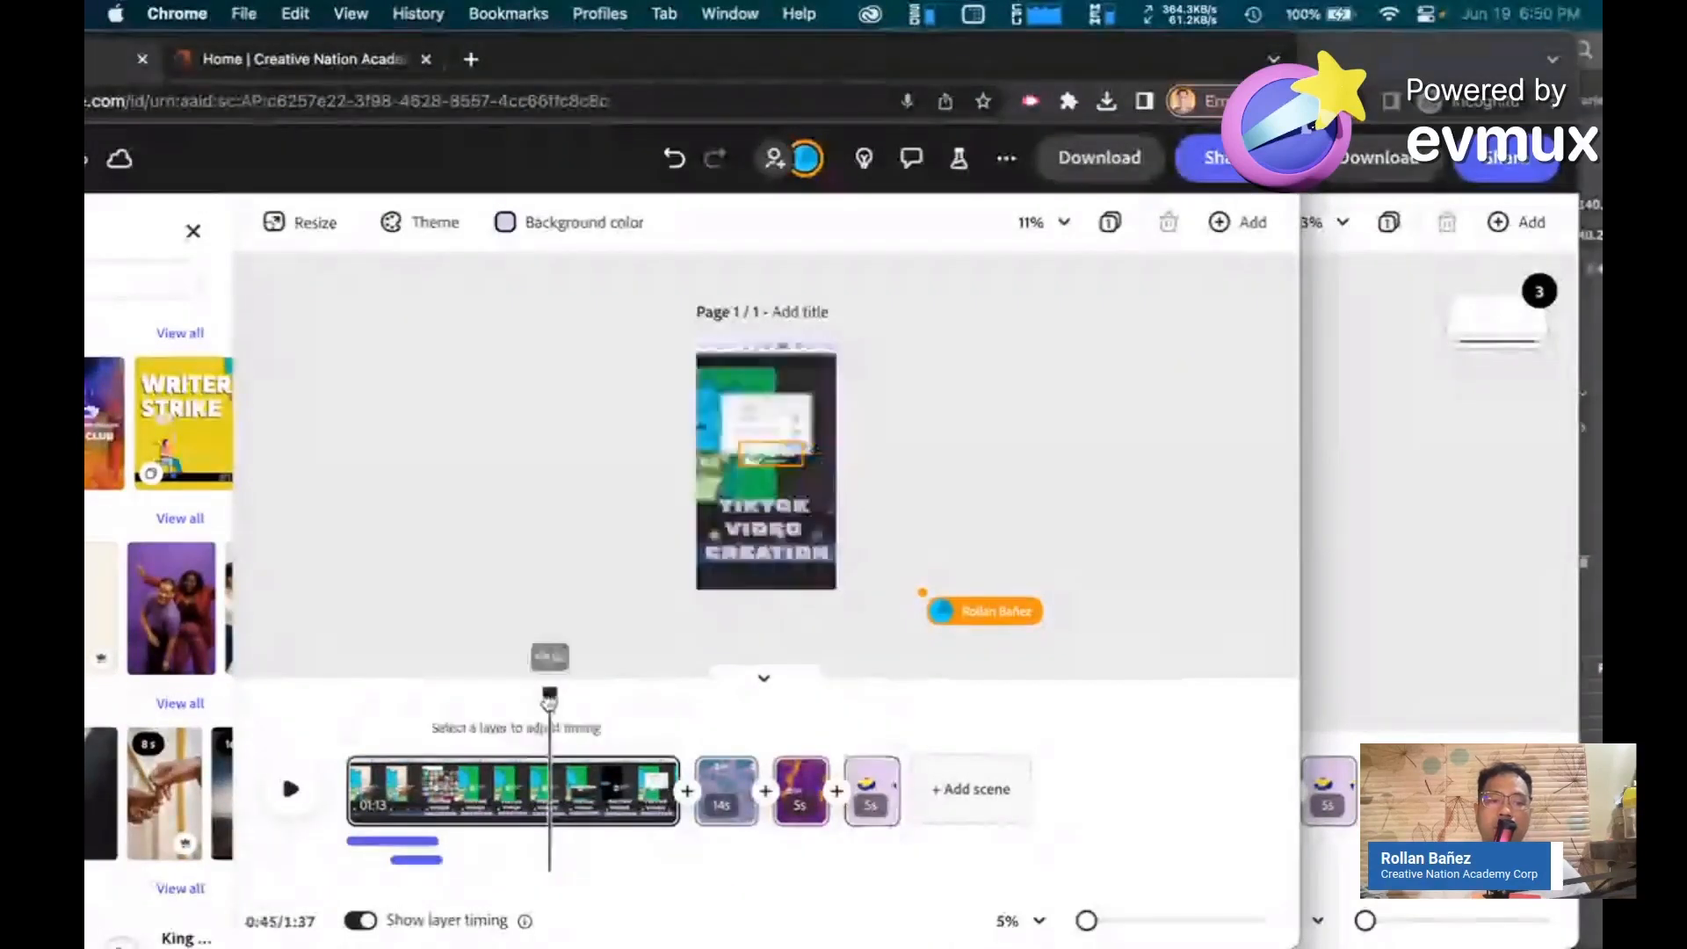
{"action": "left_click_drag", "start_coordinate": [549, 700], "coordinate": [592, 700]}
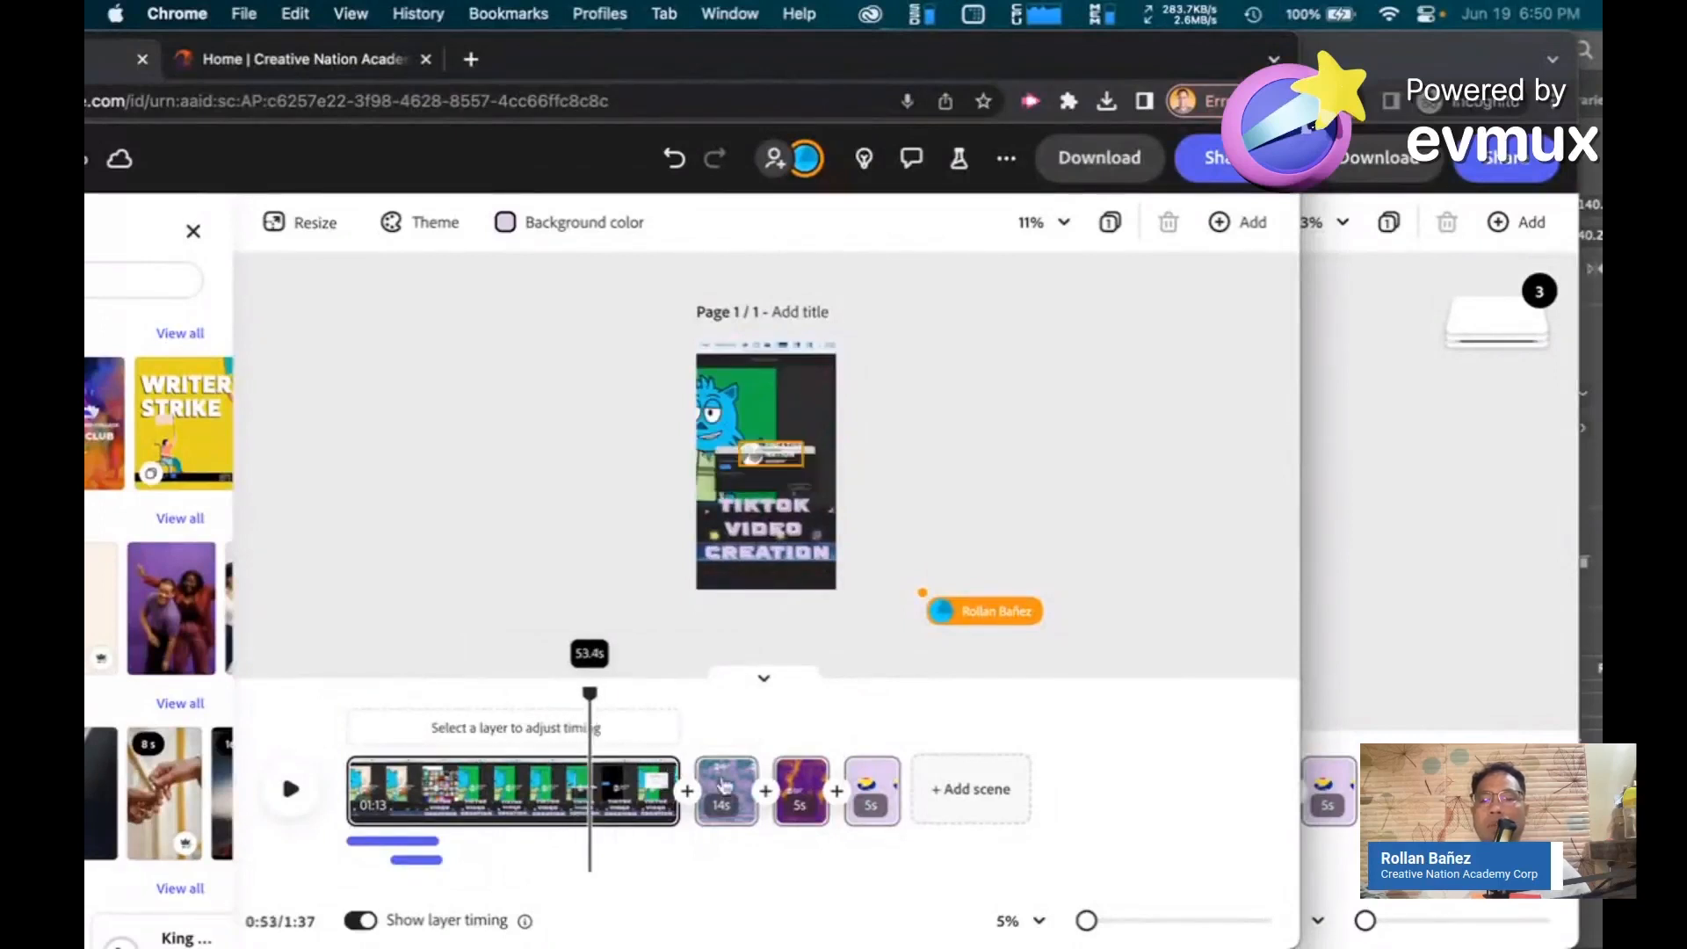
As the collaborator, move the purple 5 s scene to the start of the timeline
{"action": "left_click", "coordinate": [1366, 703]}
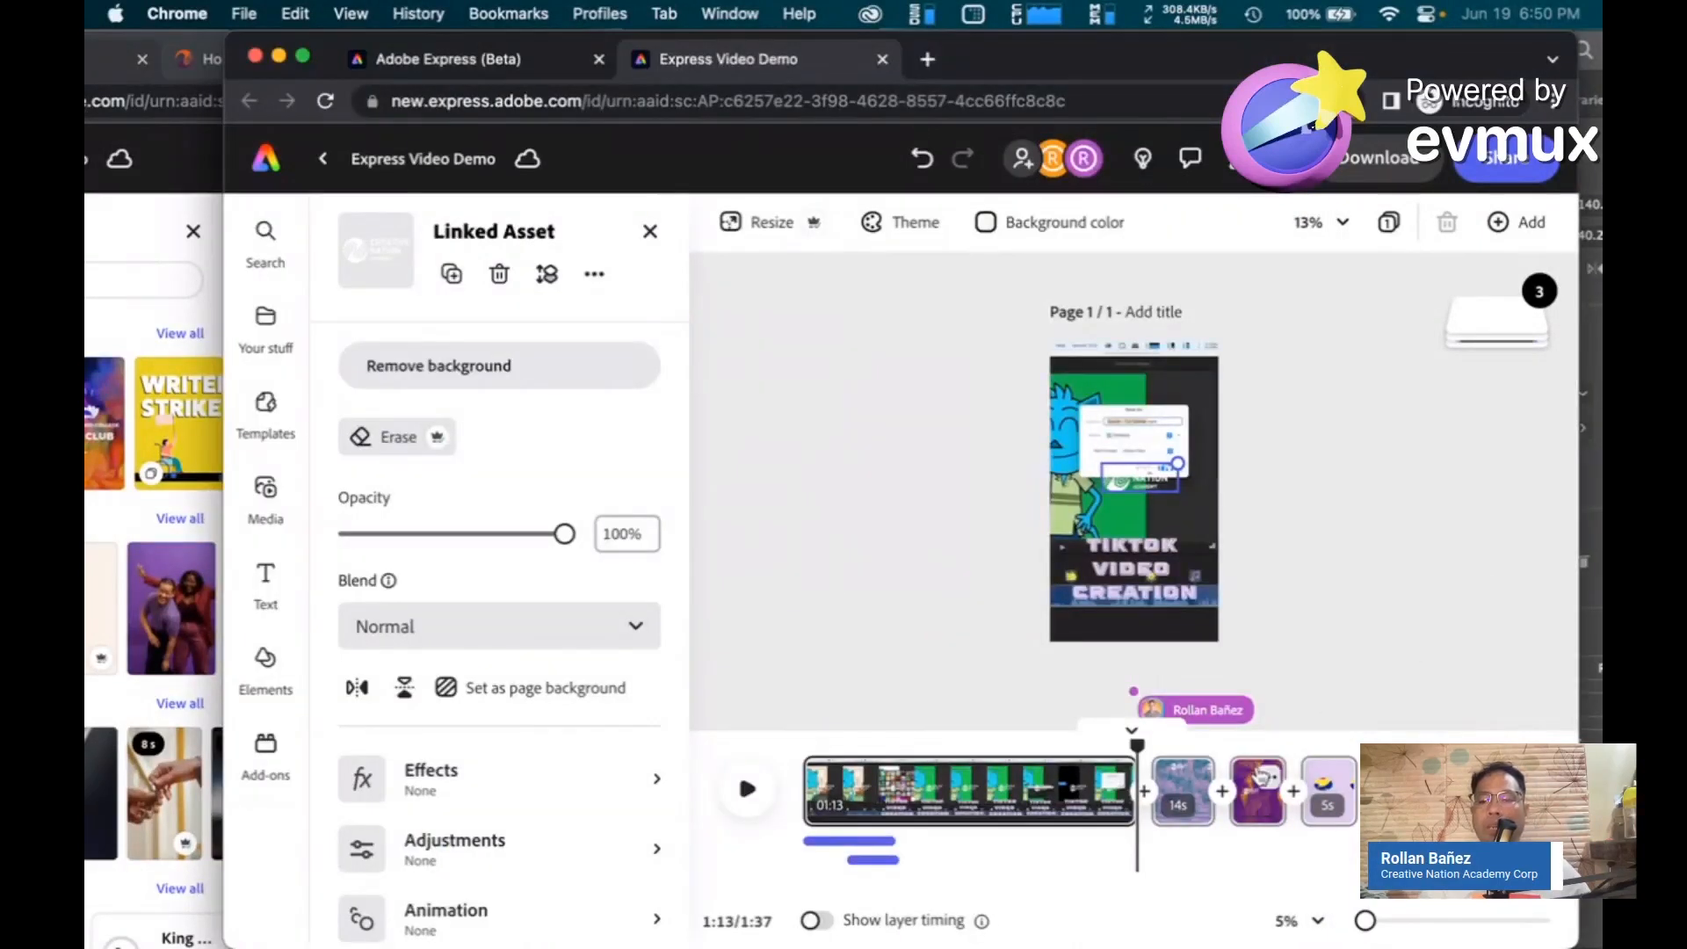
{"action": "mouse_move", "coordinate": [1184, 773]}
{"action": "left_click_drag", "start_coordinate": [1257, 817], "coordinate": [837, 799]}
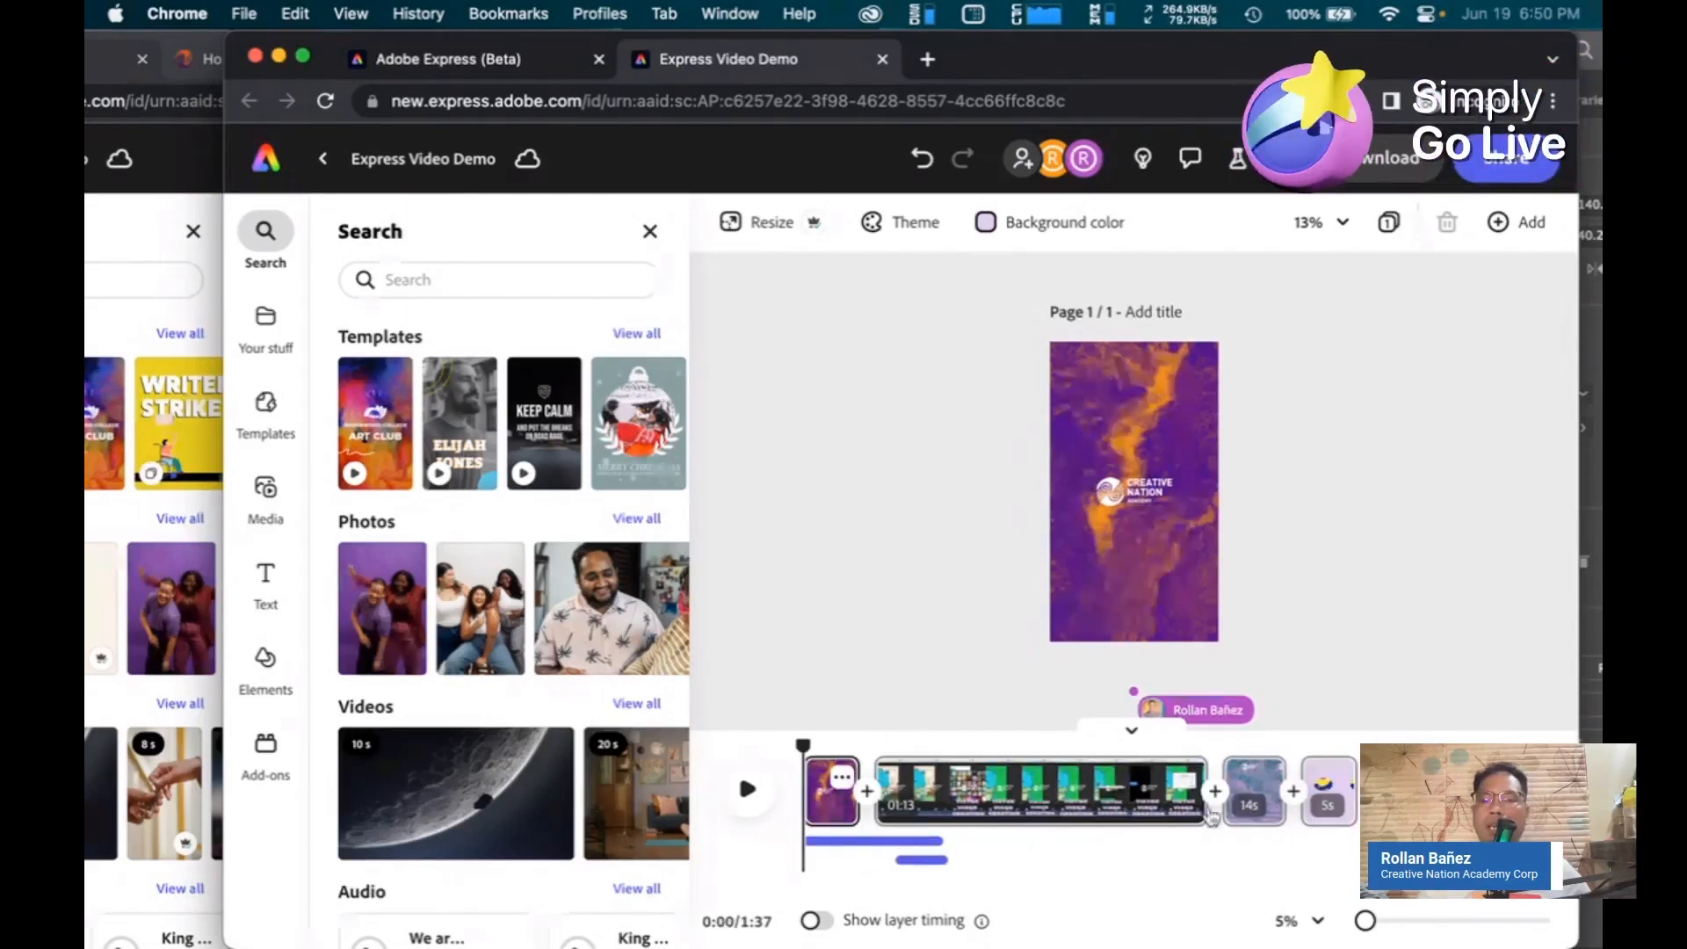
Delete the last scene from the collaborator's timeline
{"action": "left_click", "coordinate": [1325, 806]}
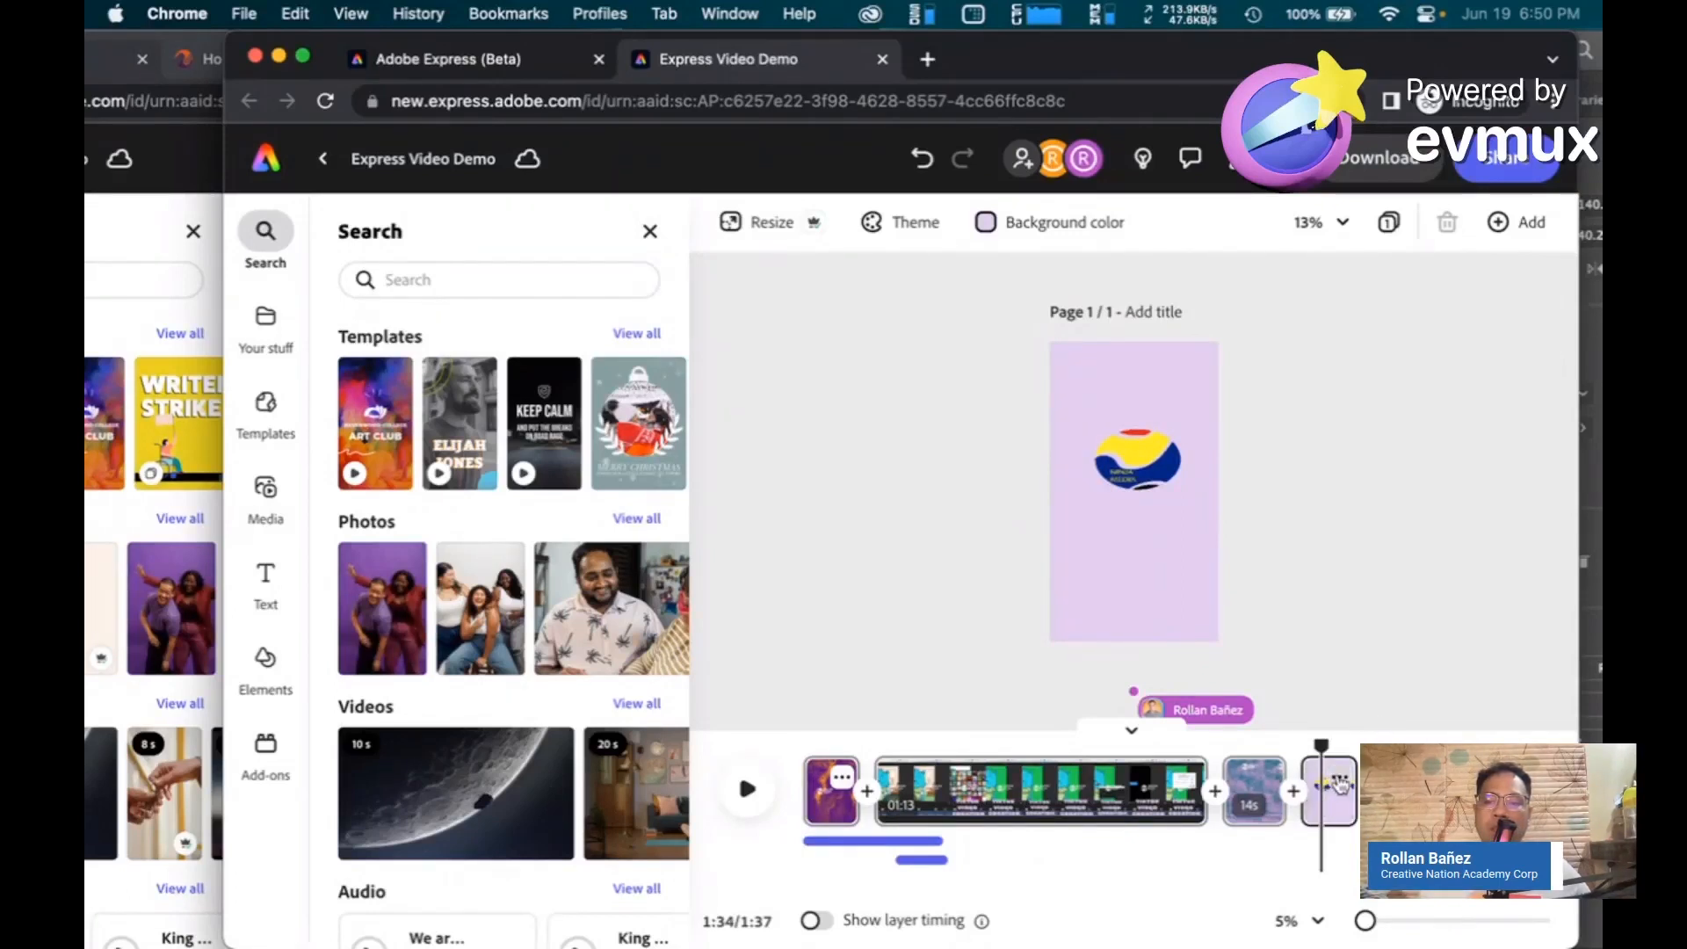
{"action": "left_click", "coordinate": [1339, 780]}
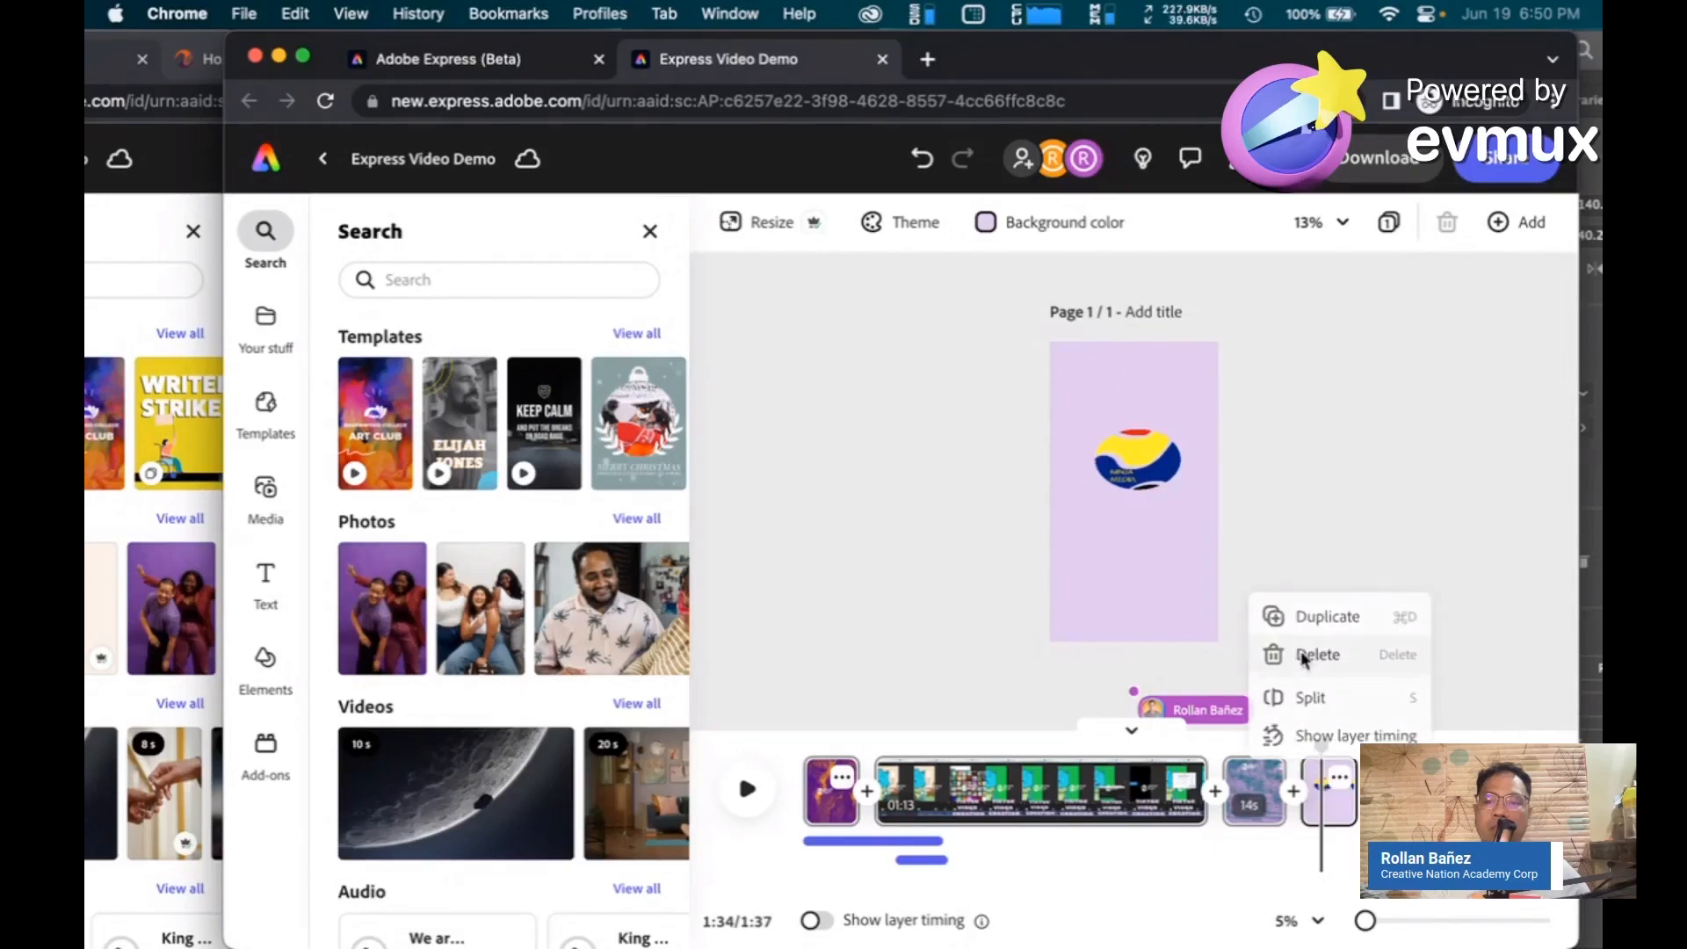
{"action": "left_click", "coordinate": [1304, 656]}
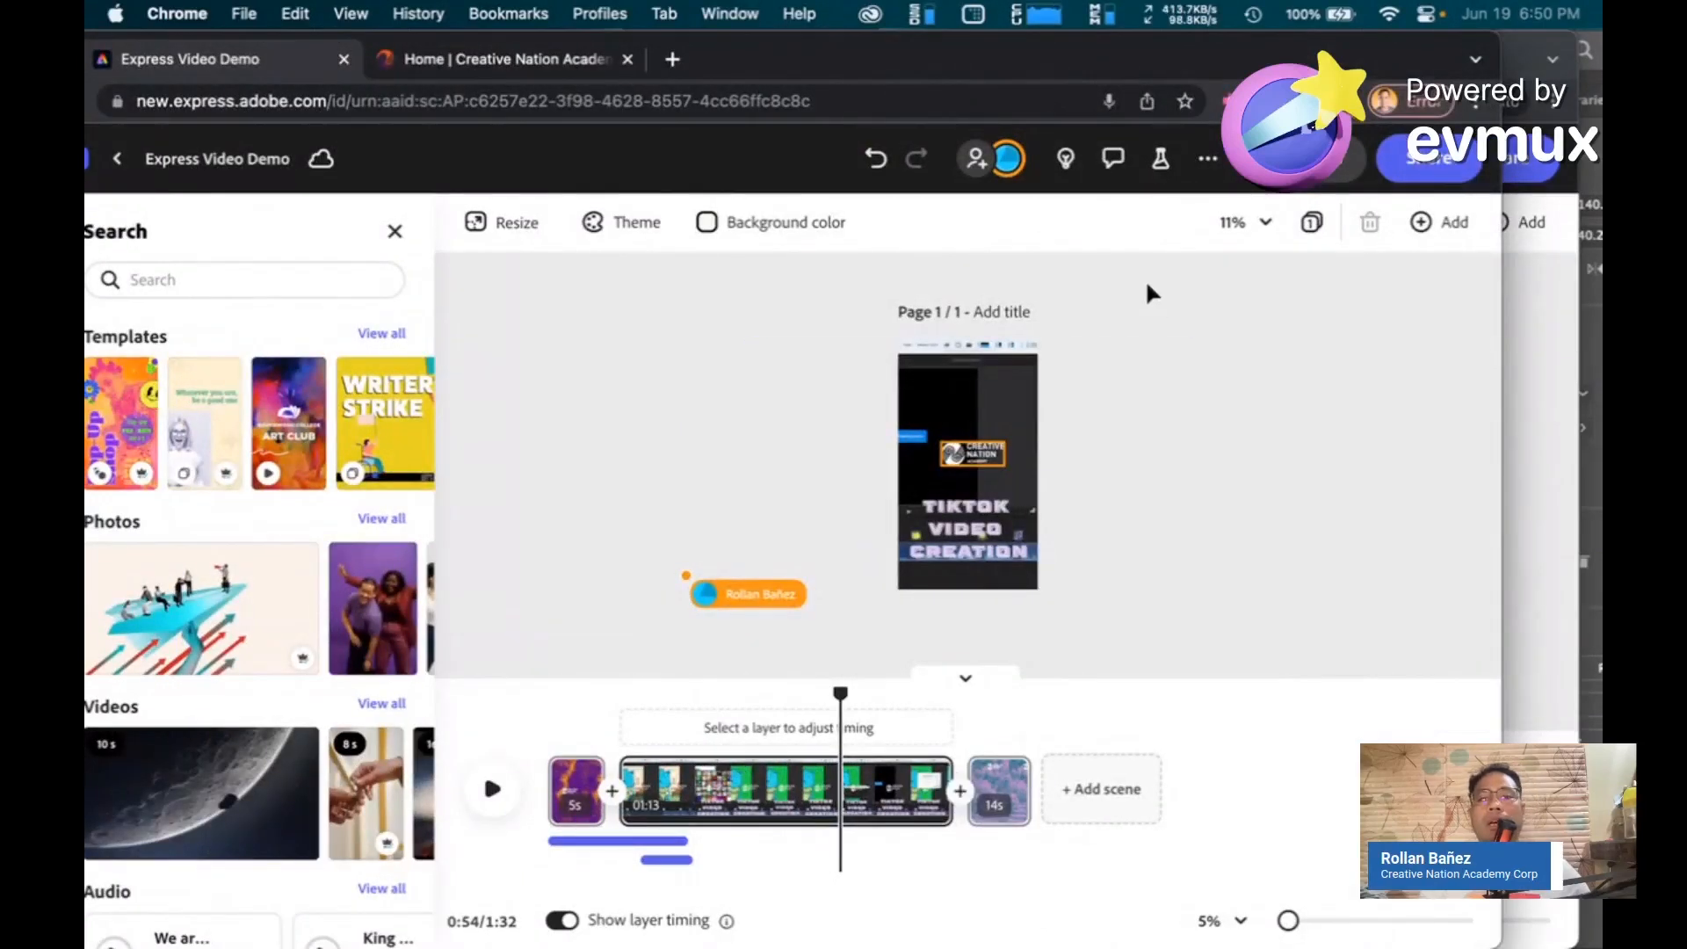
In the owner's editor, open Comments and write a comment mentioning the collaborator: "please change this to blue theme"
{"action": "left_click", "coordinate": [1113, 159]}
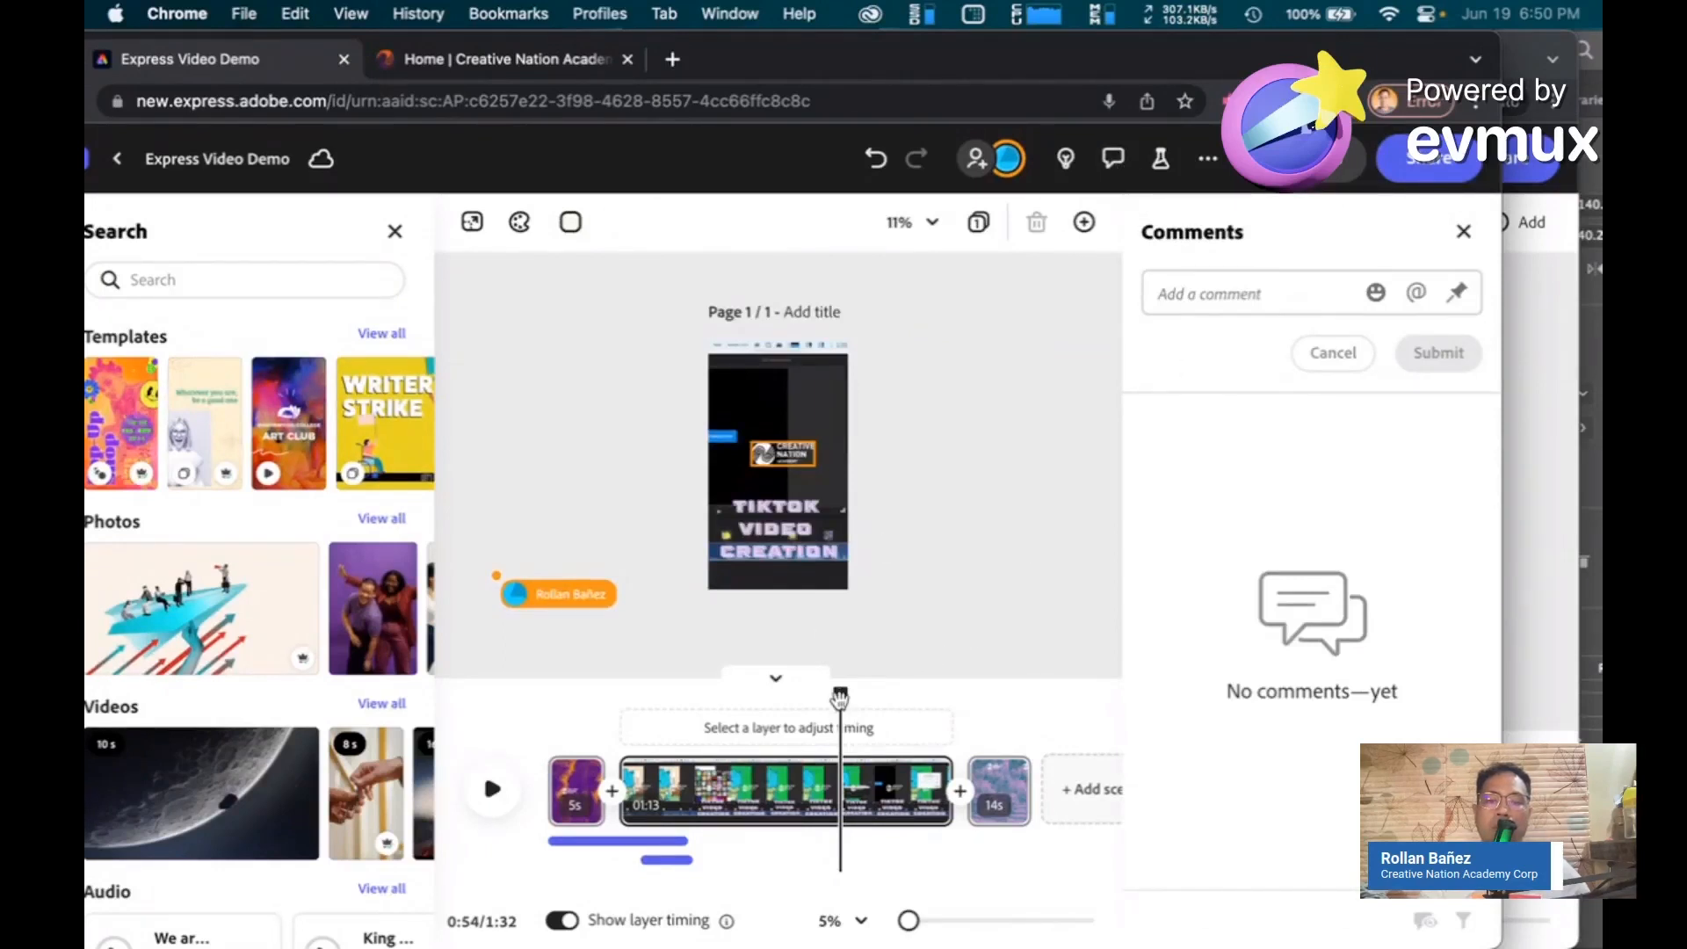
{"action": "left_click_drag", "start_coordinate": [840, 696], "coordinate": [563, 699]}
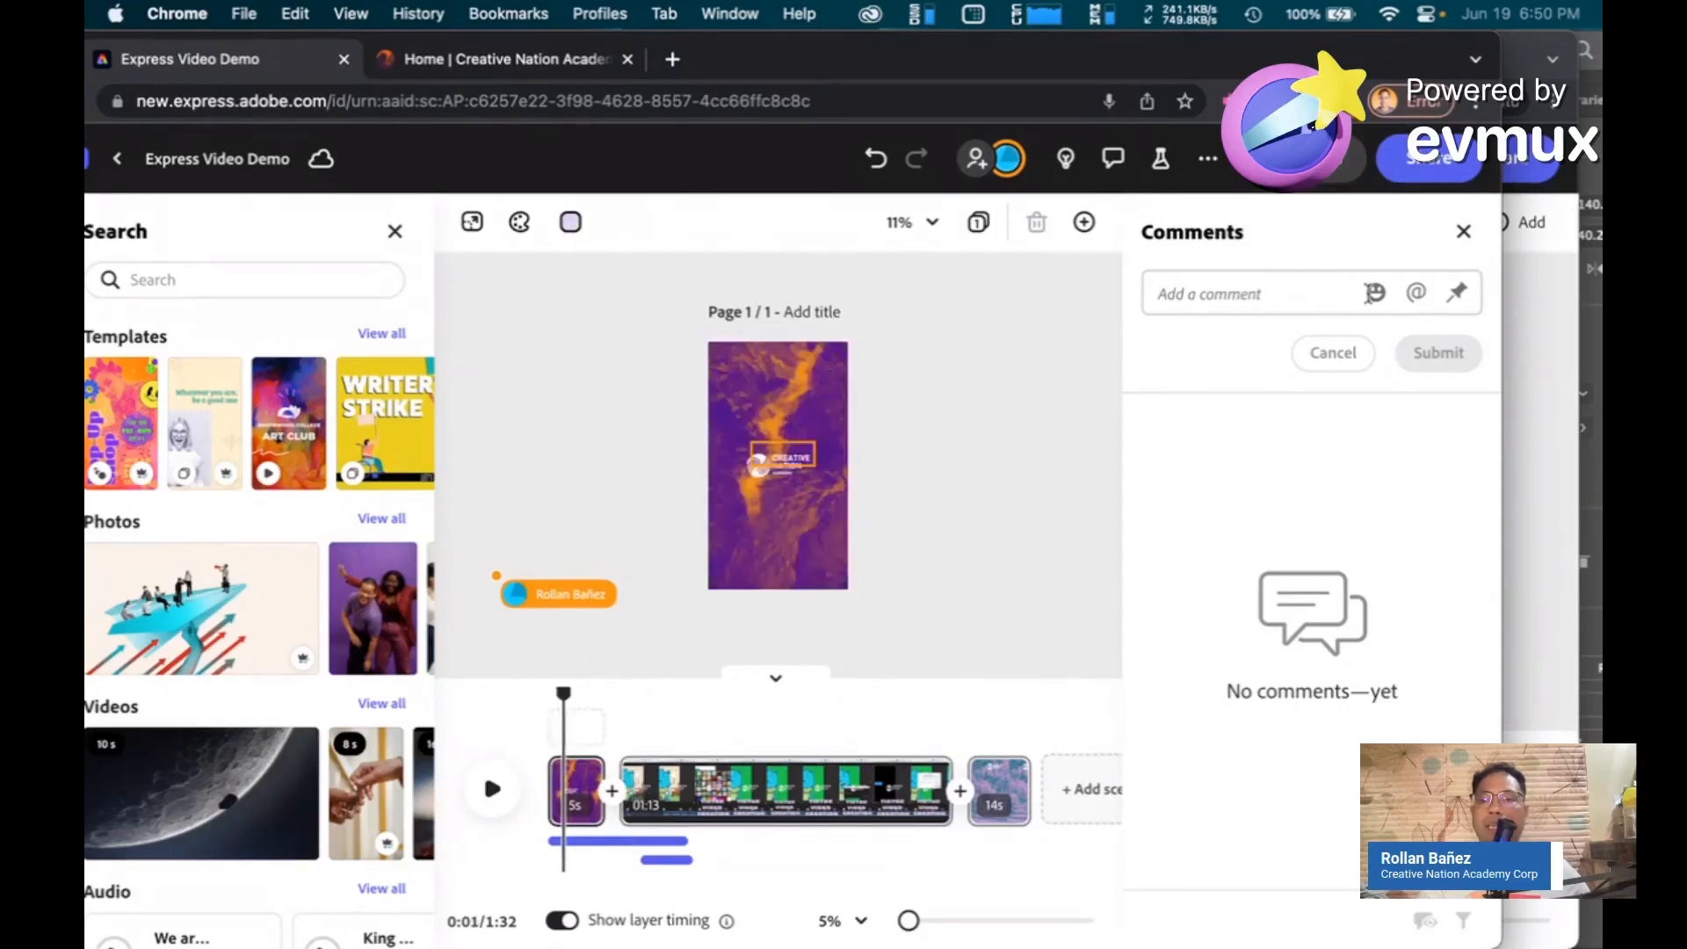
{"action": "left_click", "coordinate": [1416, 292]}
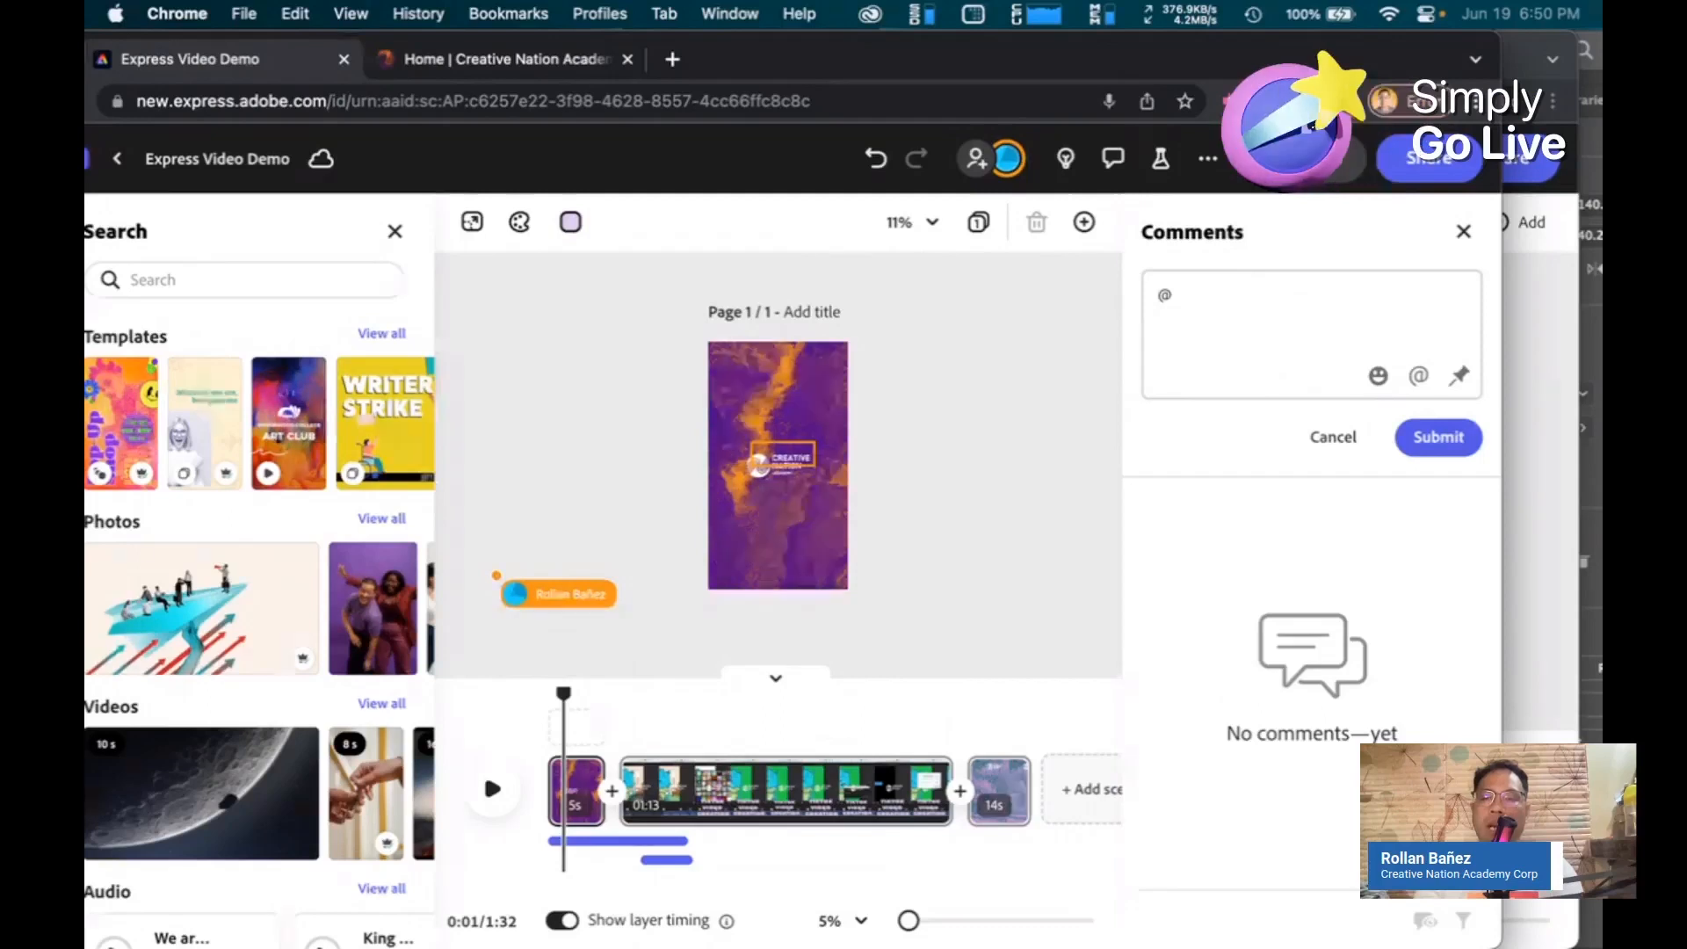
{"action": "left_click", "coordinate": [1197, 292]}
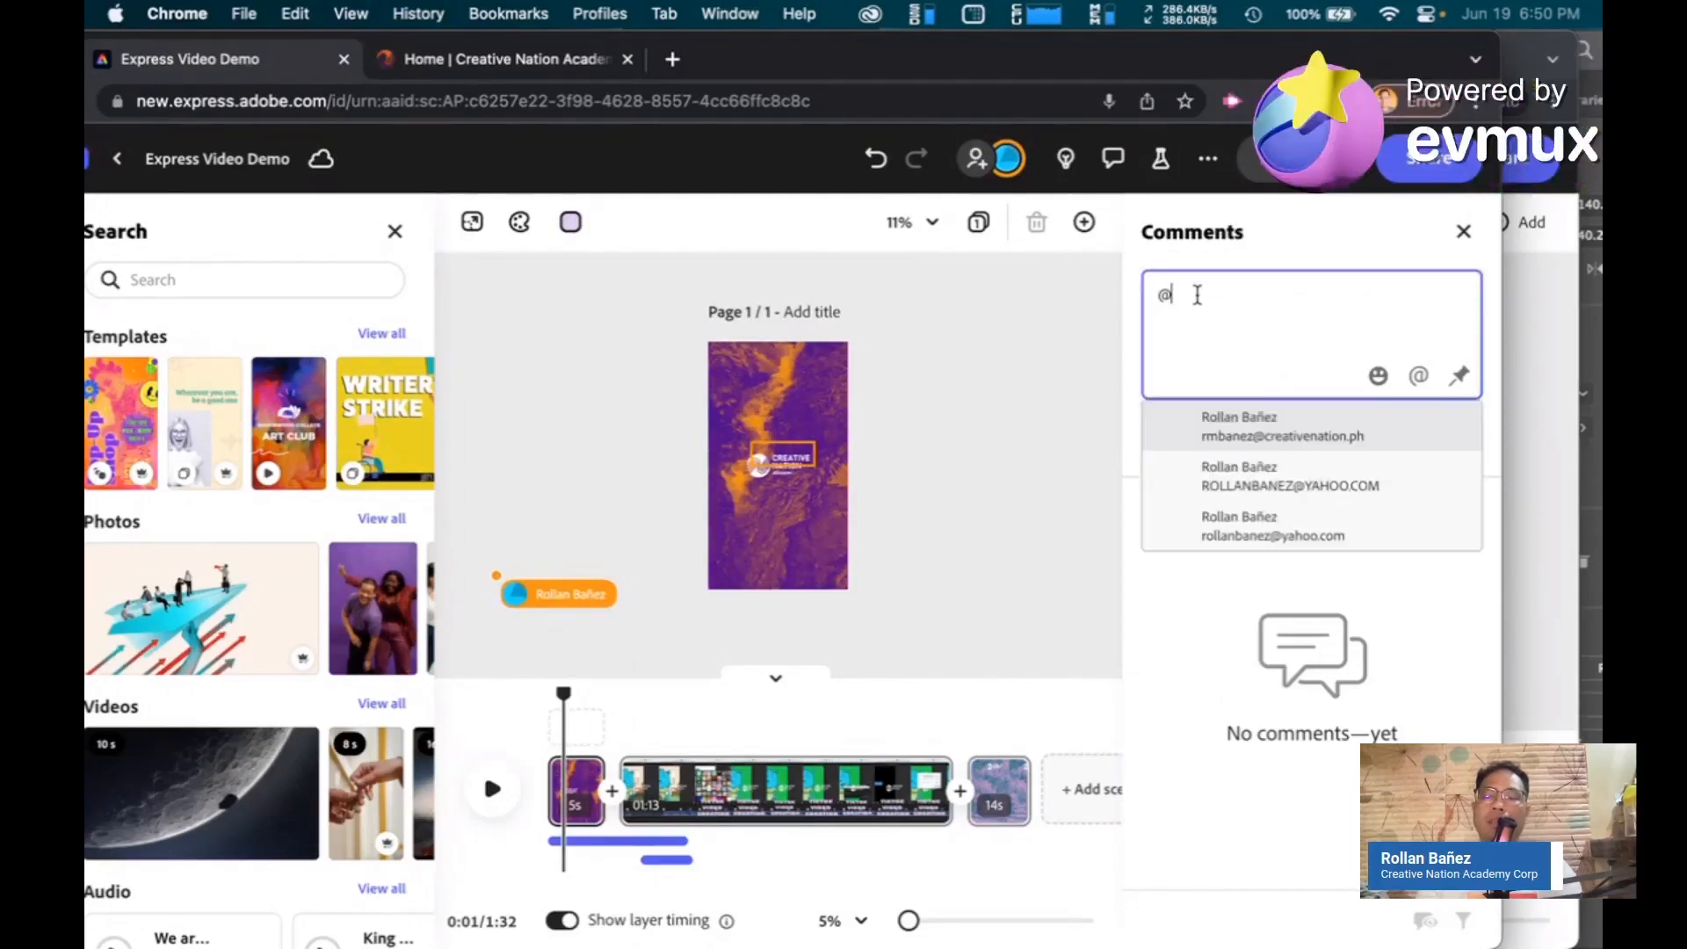
{"action": "left_click", "coordinate": [1224, 437]}
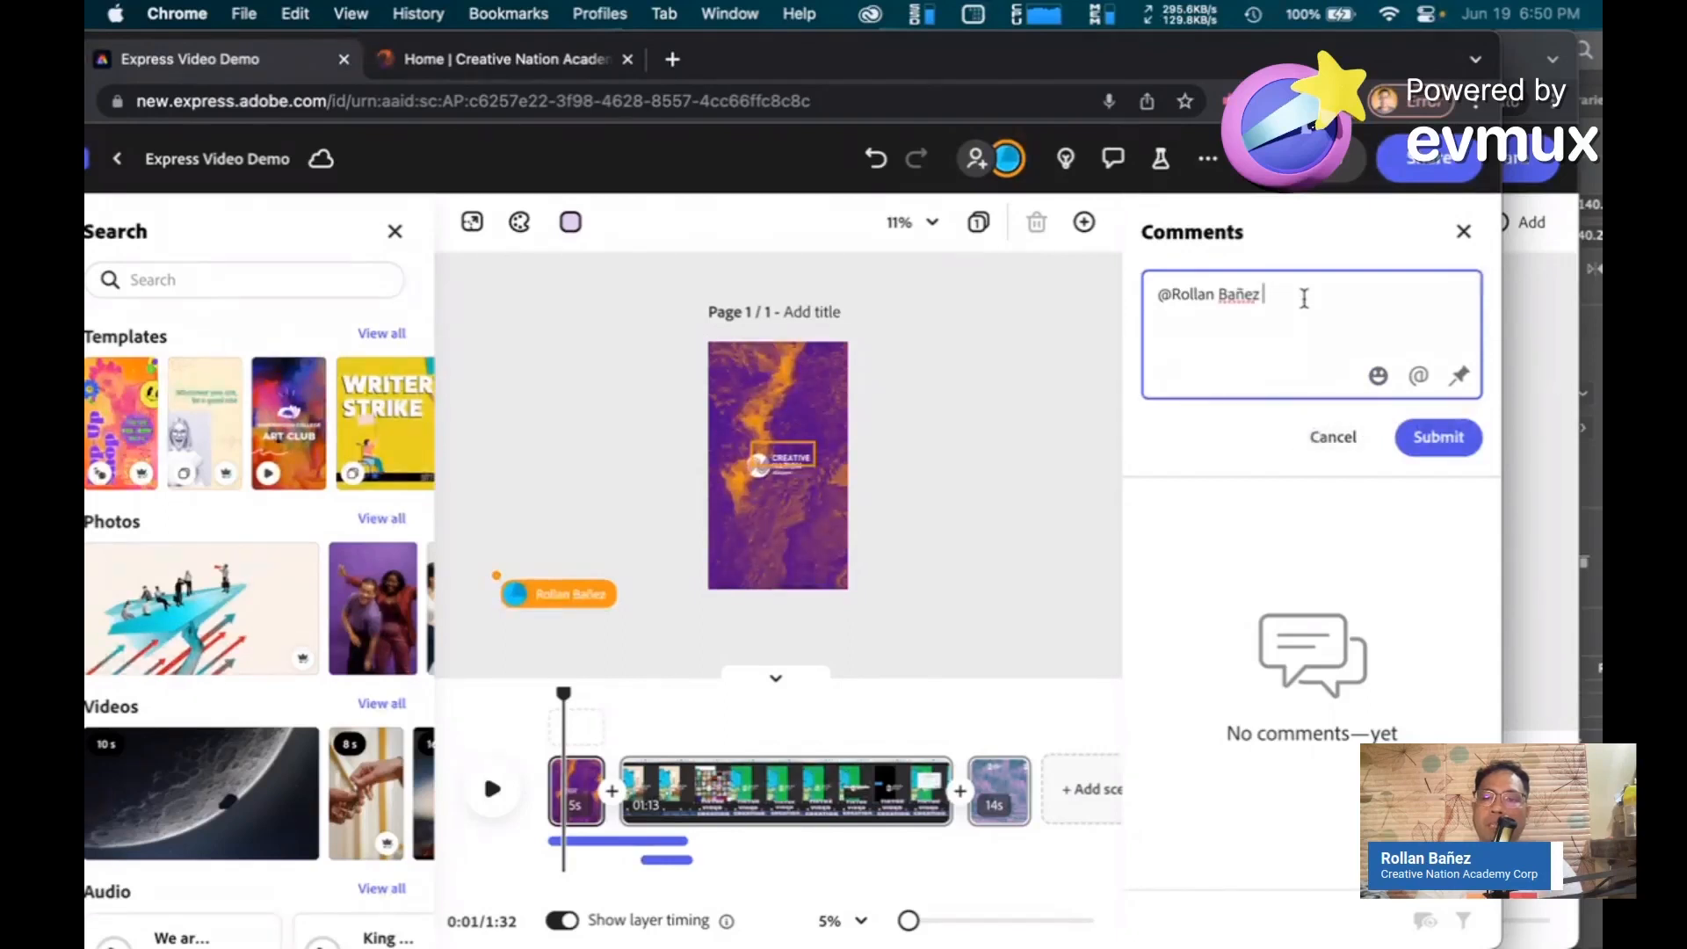
{"action": "type", "text": "please"}
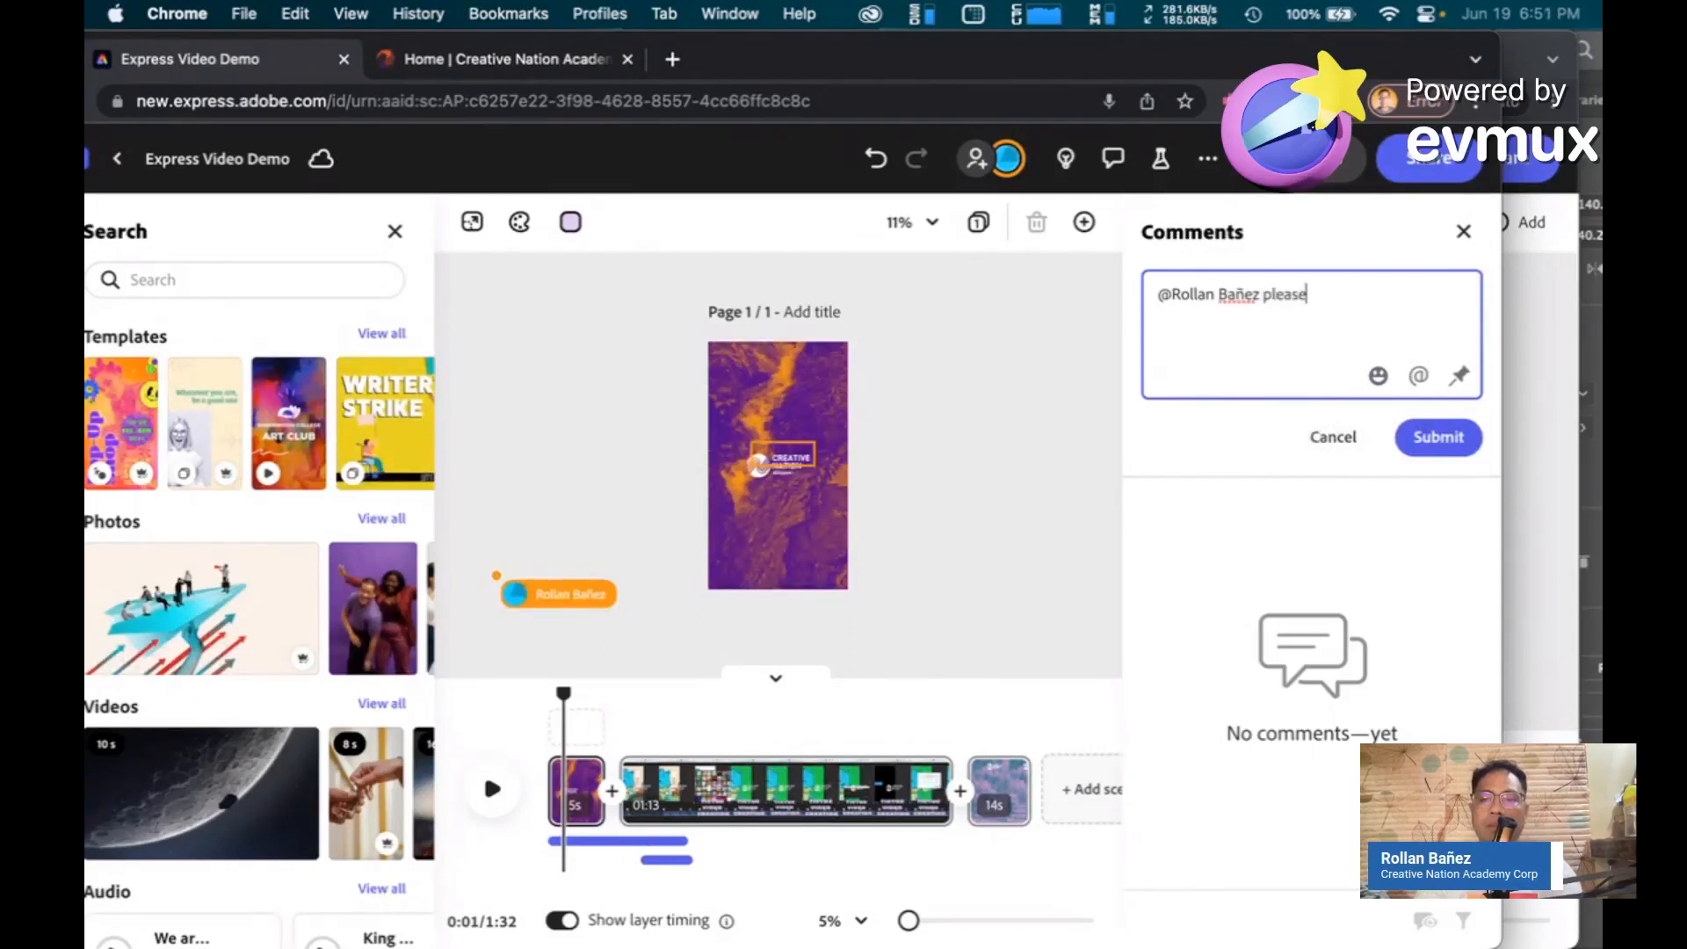
{"action": "type", "text": " chan"}
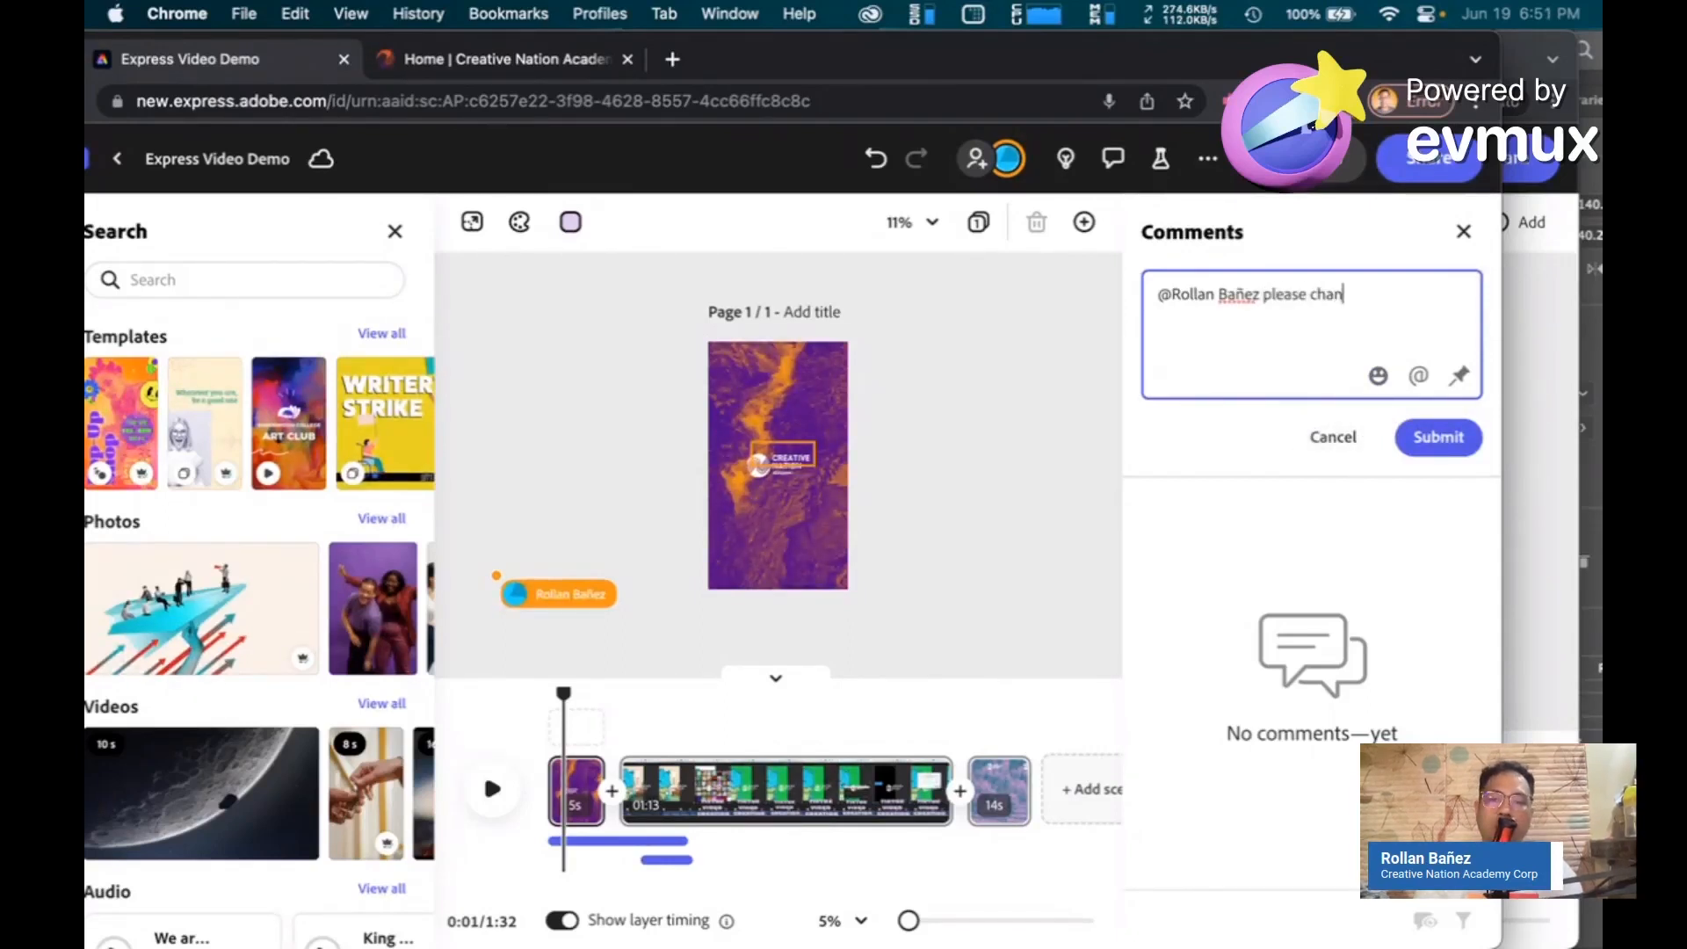
{"action": "type", "text": "ge this to blue"}
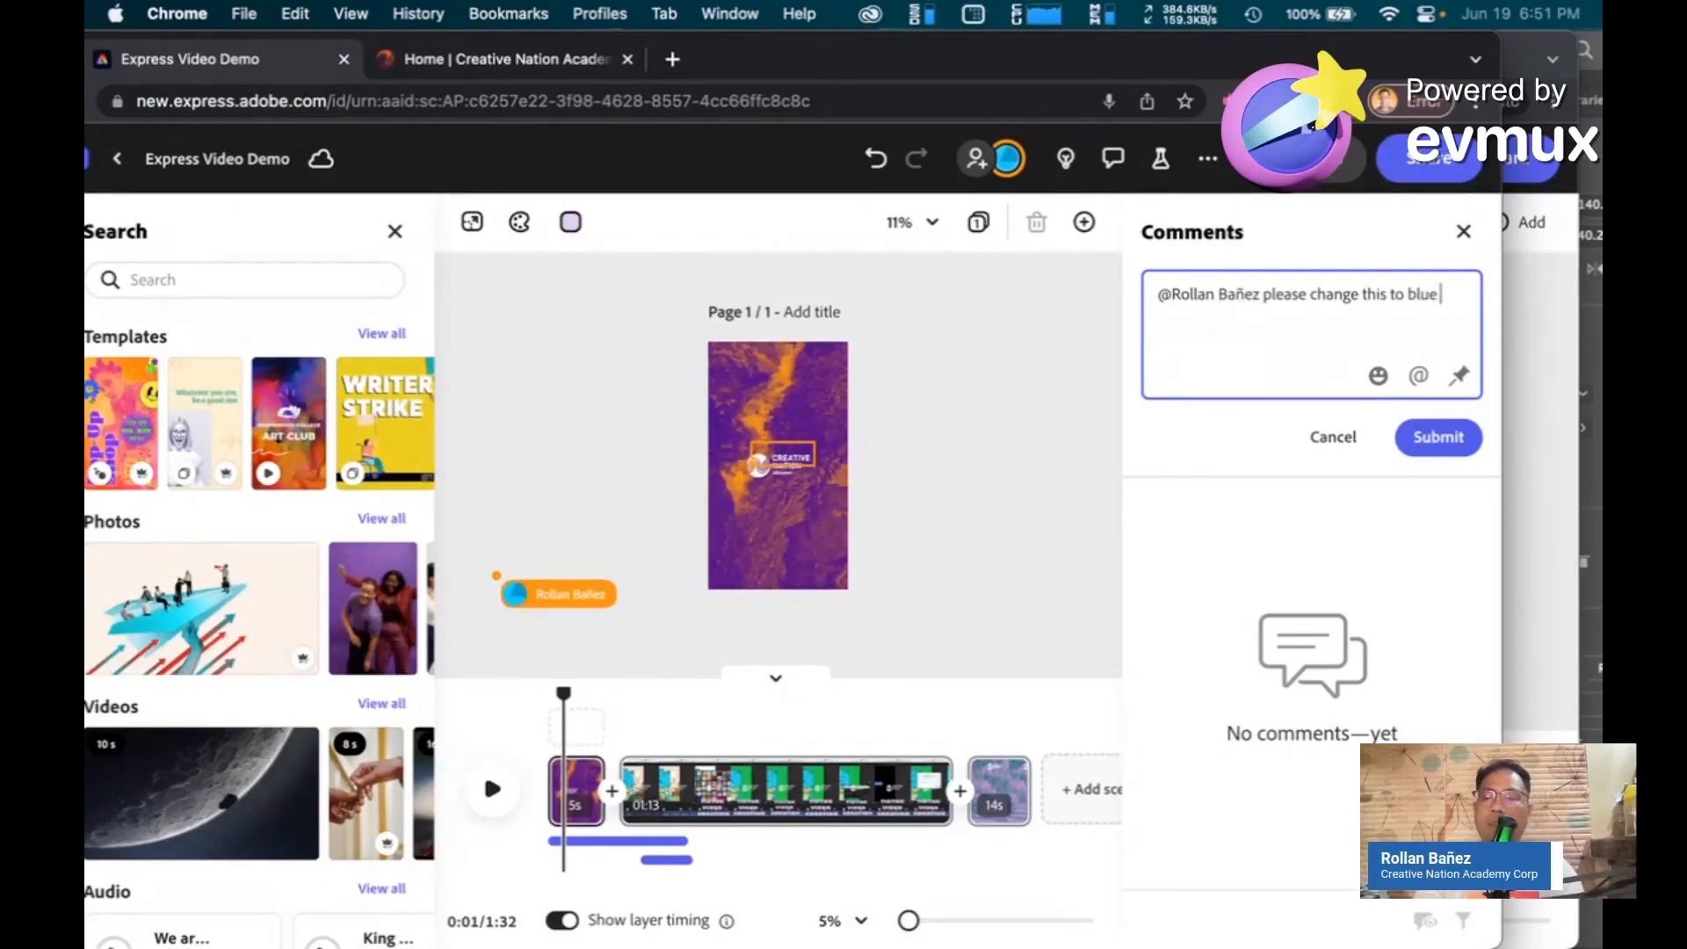
{"action": "type", "text": " theme"}
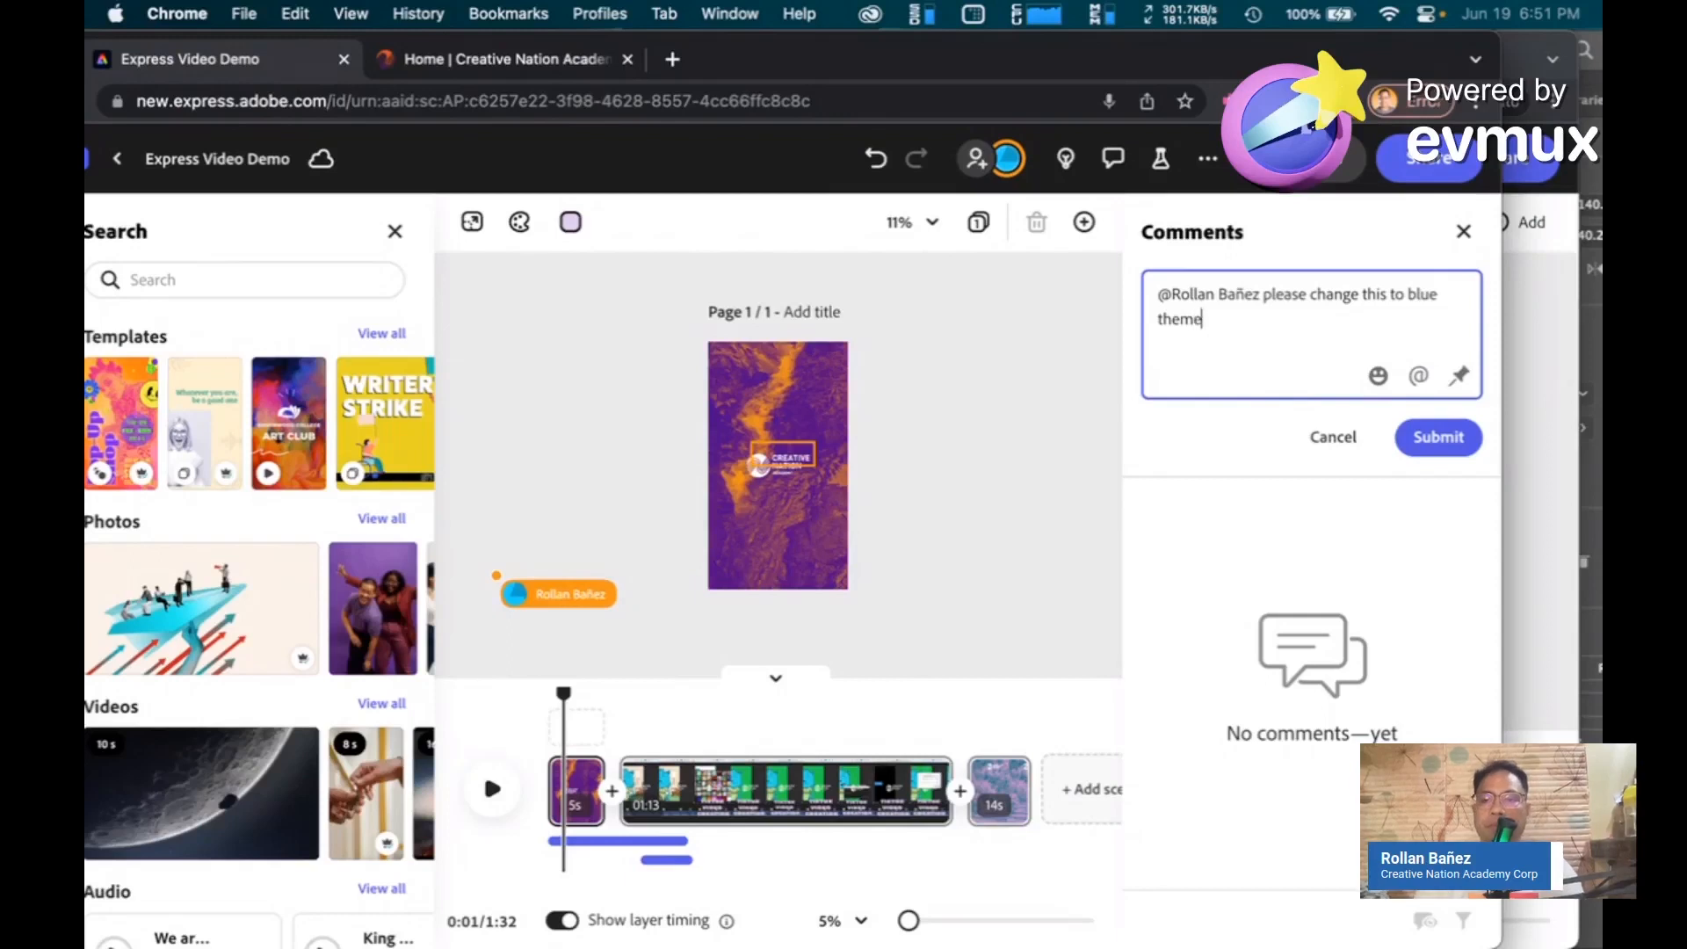
Pin the comment to the upper part of the first scene and submit it
{"action": "left_click", "coordinate": [1459, 376]}
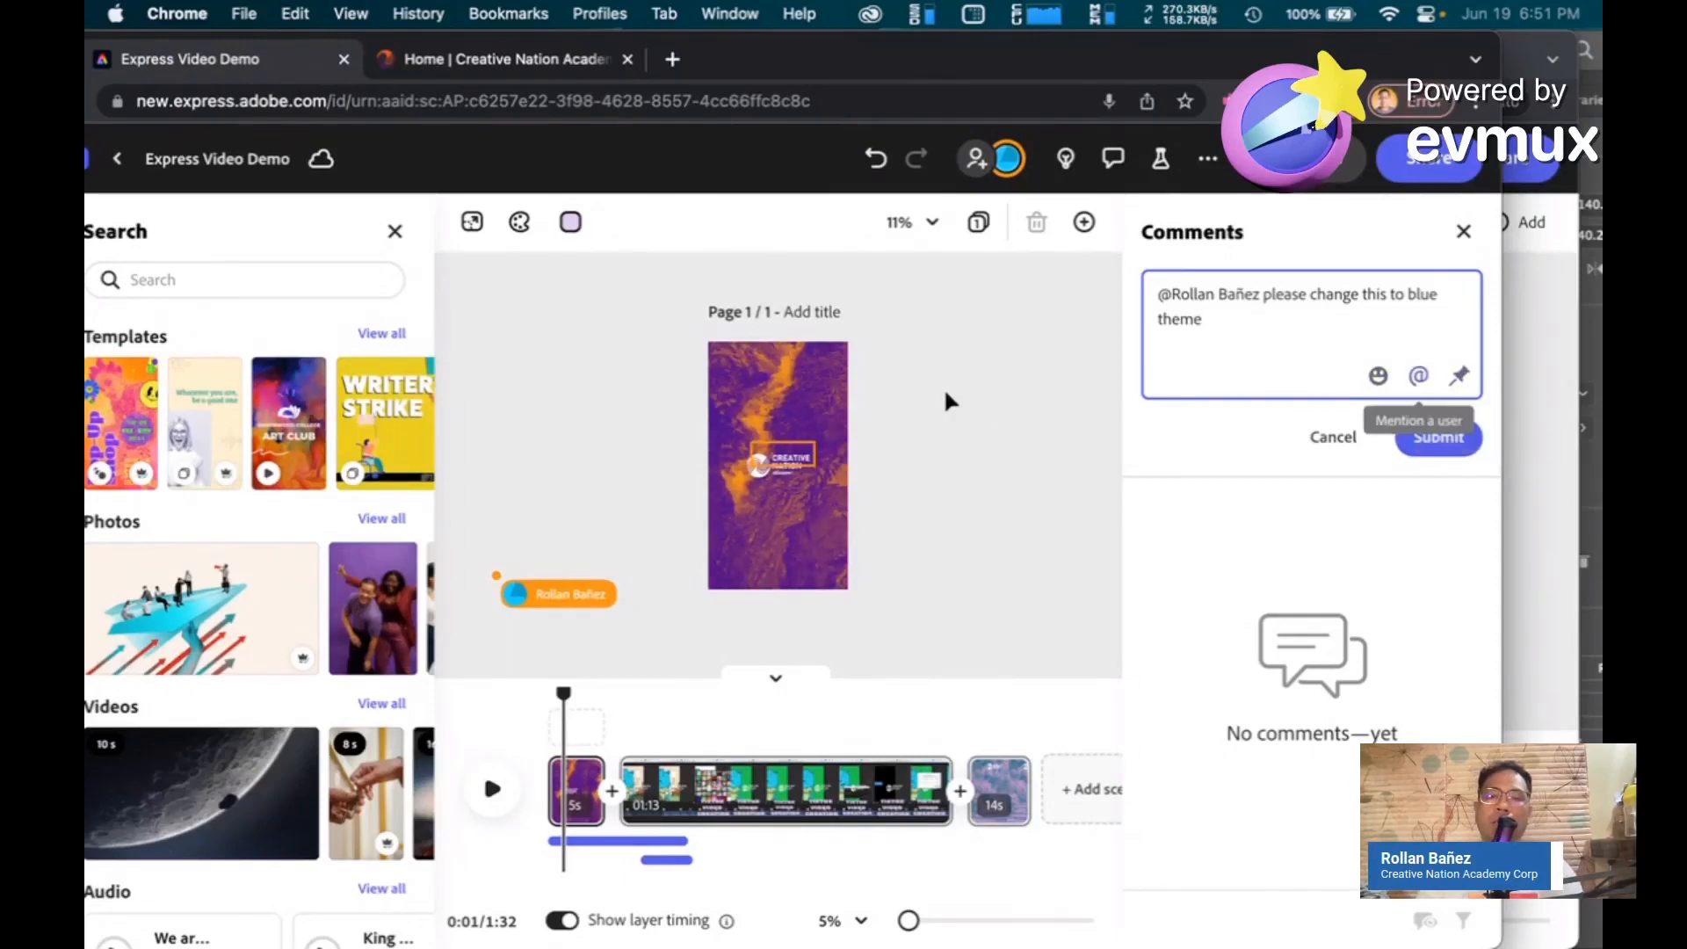
{"action": "left_click", "coordinate": [808, 420]}
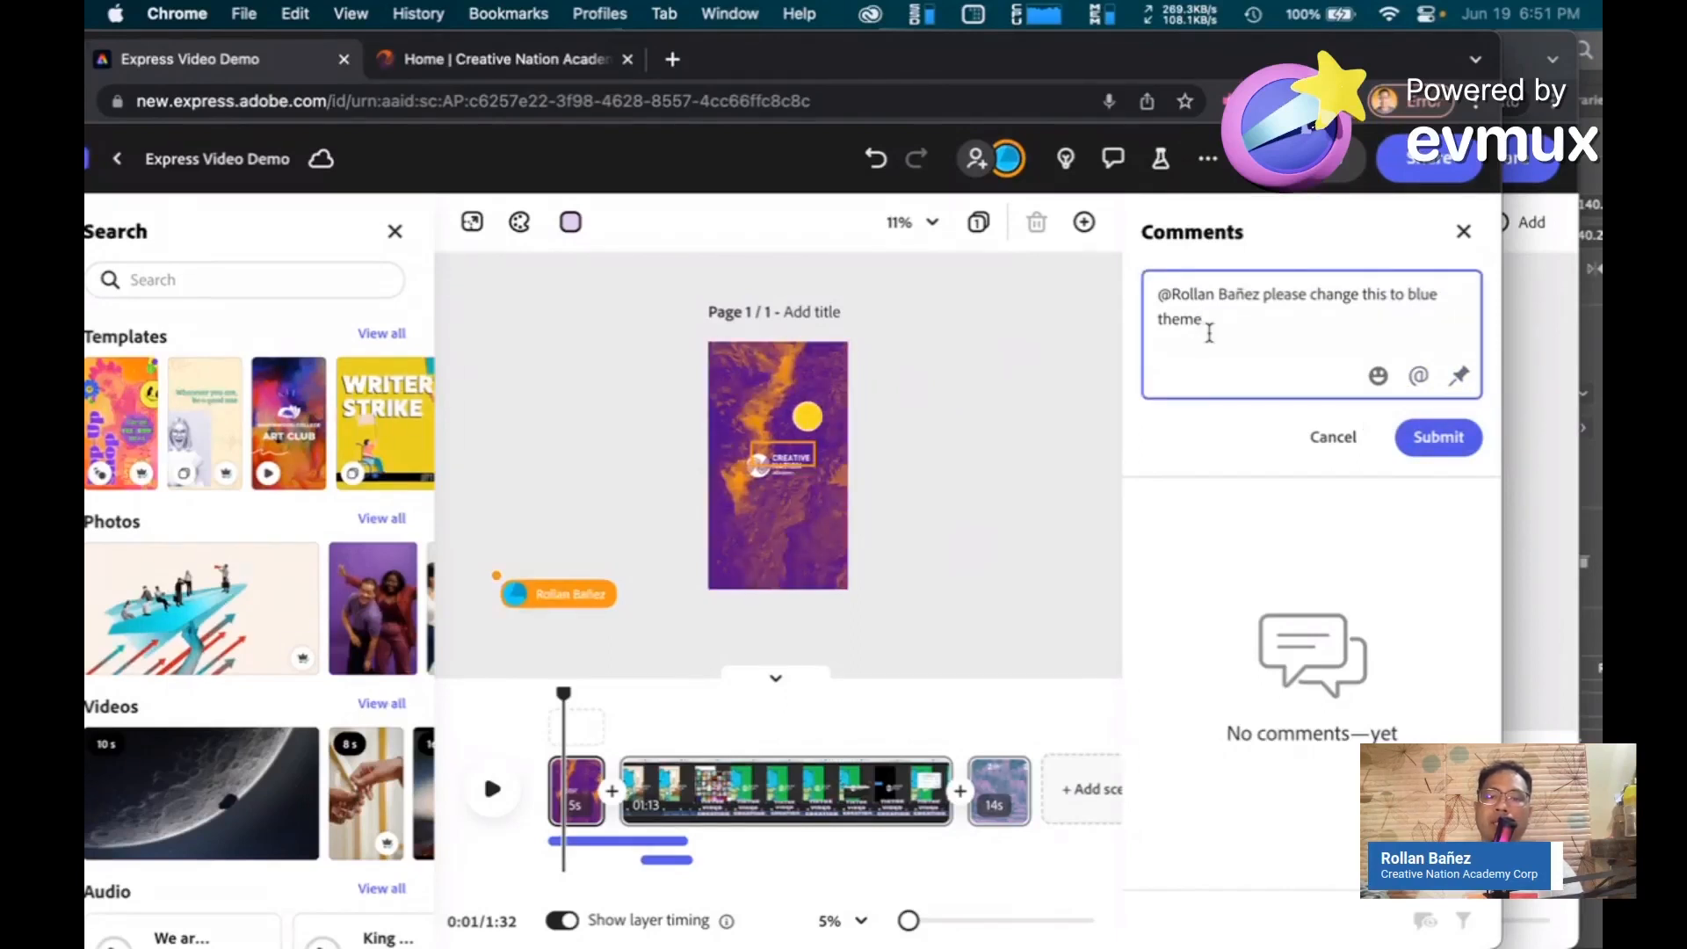
{"action": "left_click", "coordinate": [1437, 438]}
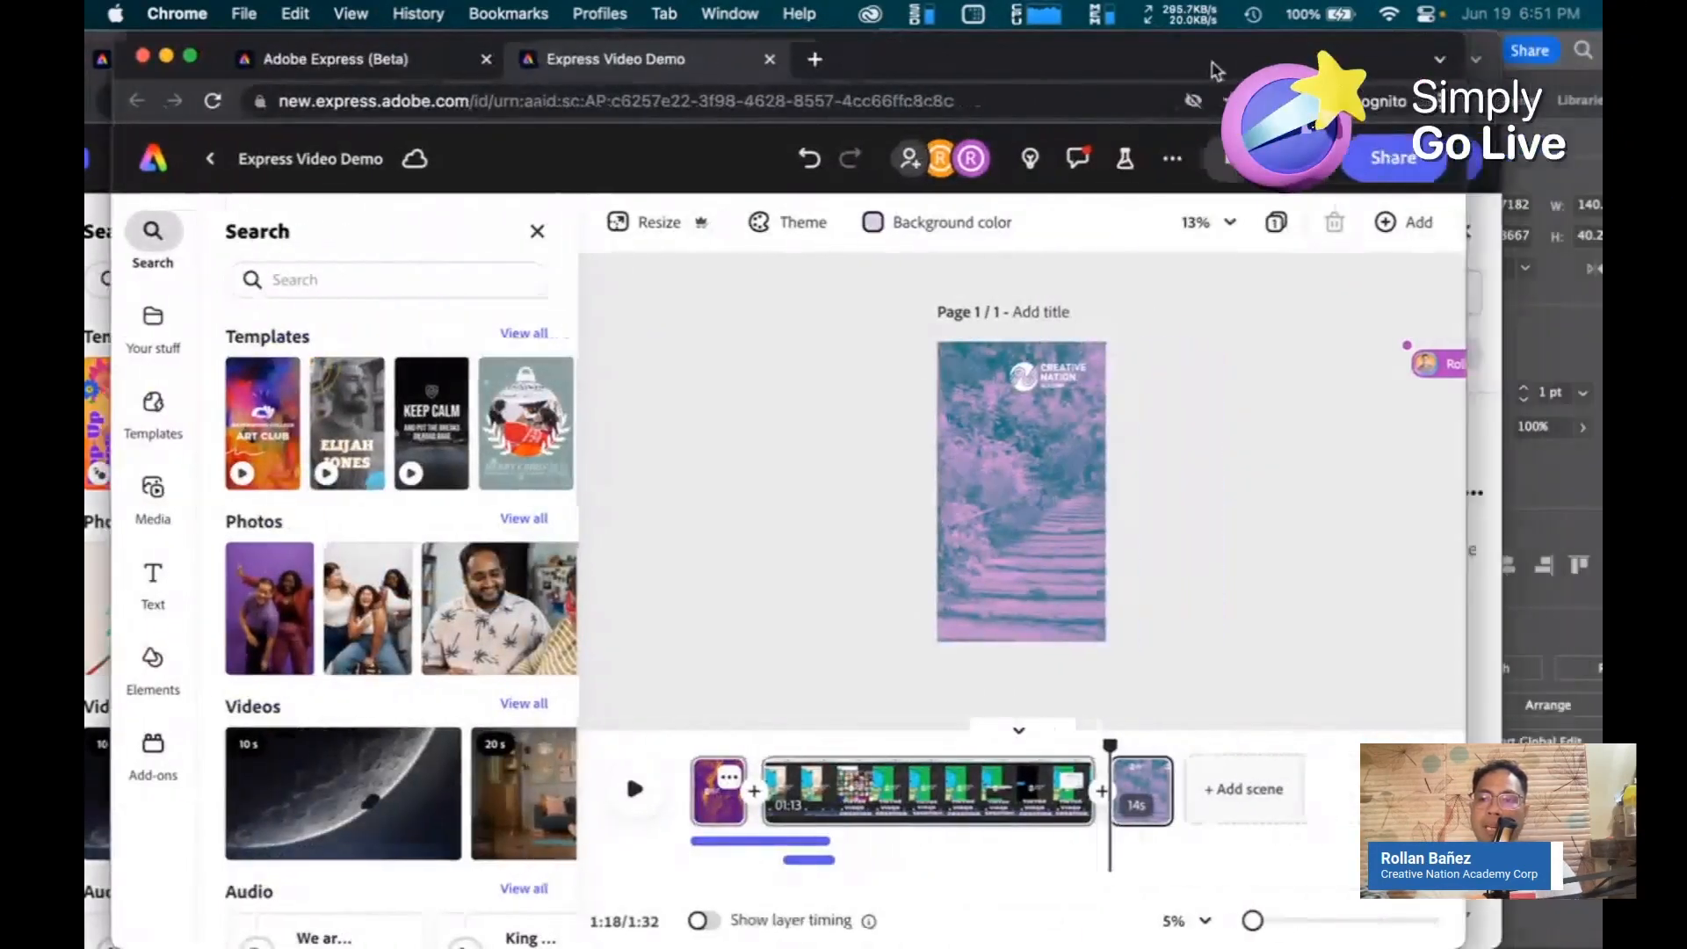
As the collaborator, open Comments and select the owner's comment
{"action": "left_click_drag", "start_coordinate": [1217, 70], "coordinate": [1304, 70]}
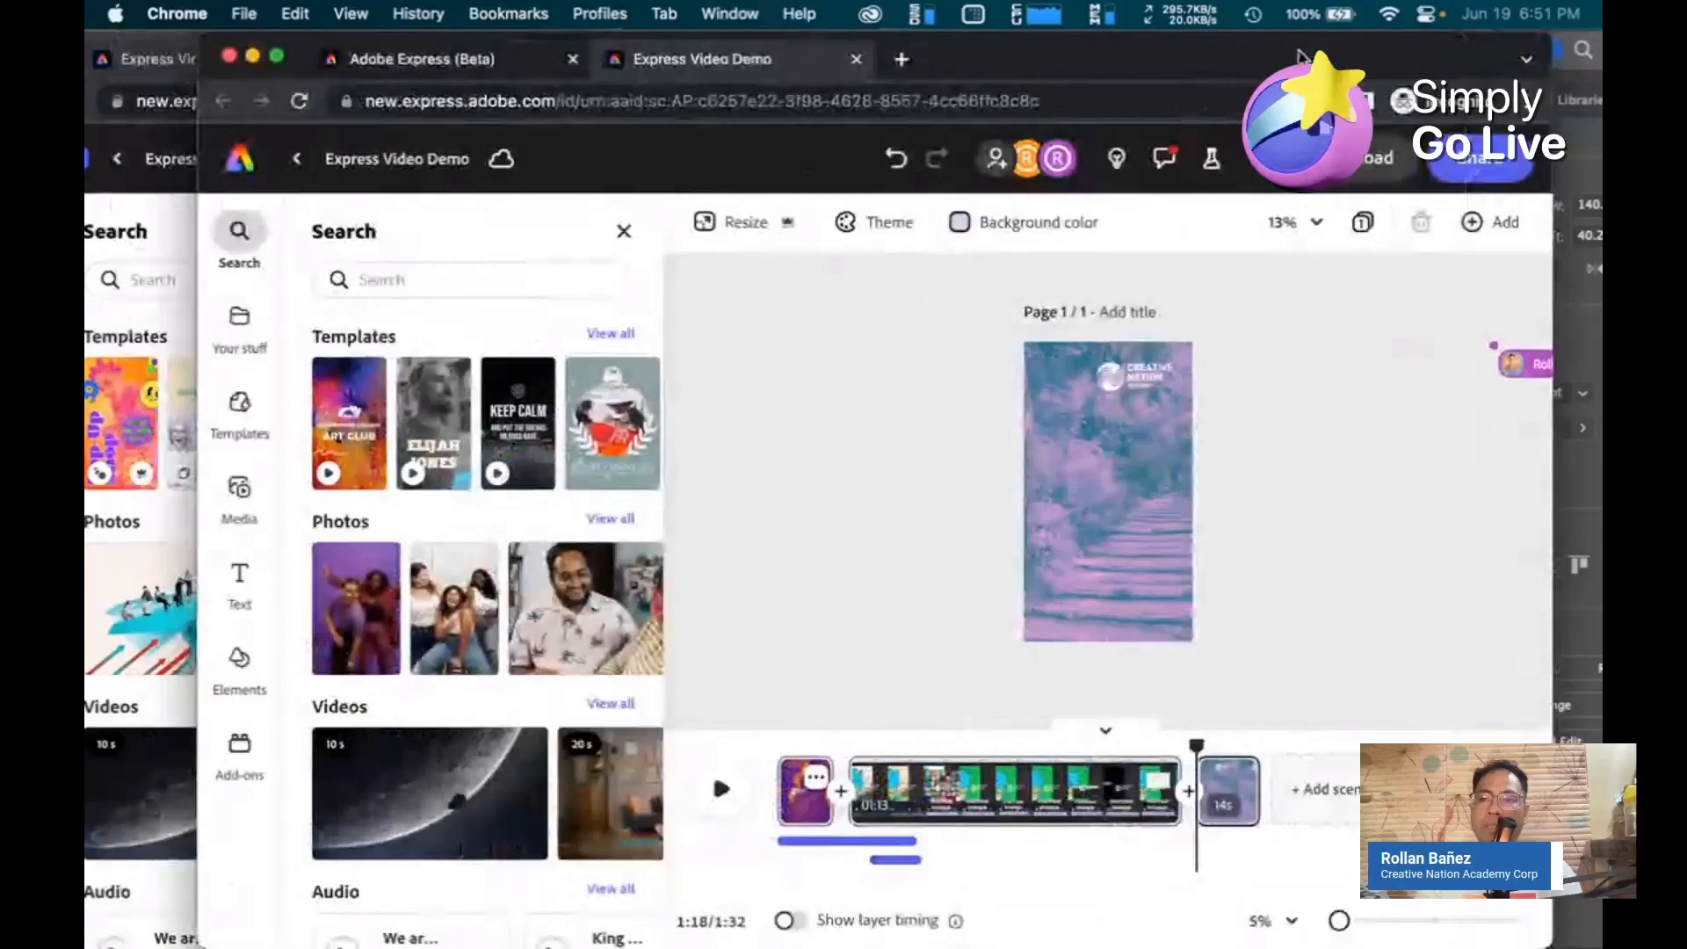
{"action": "left_click", "coordinate": [1167, 163]}
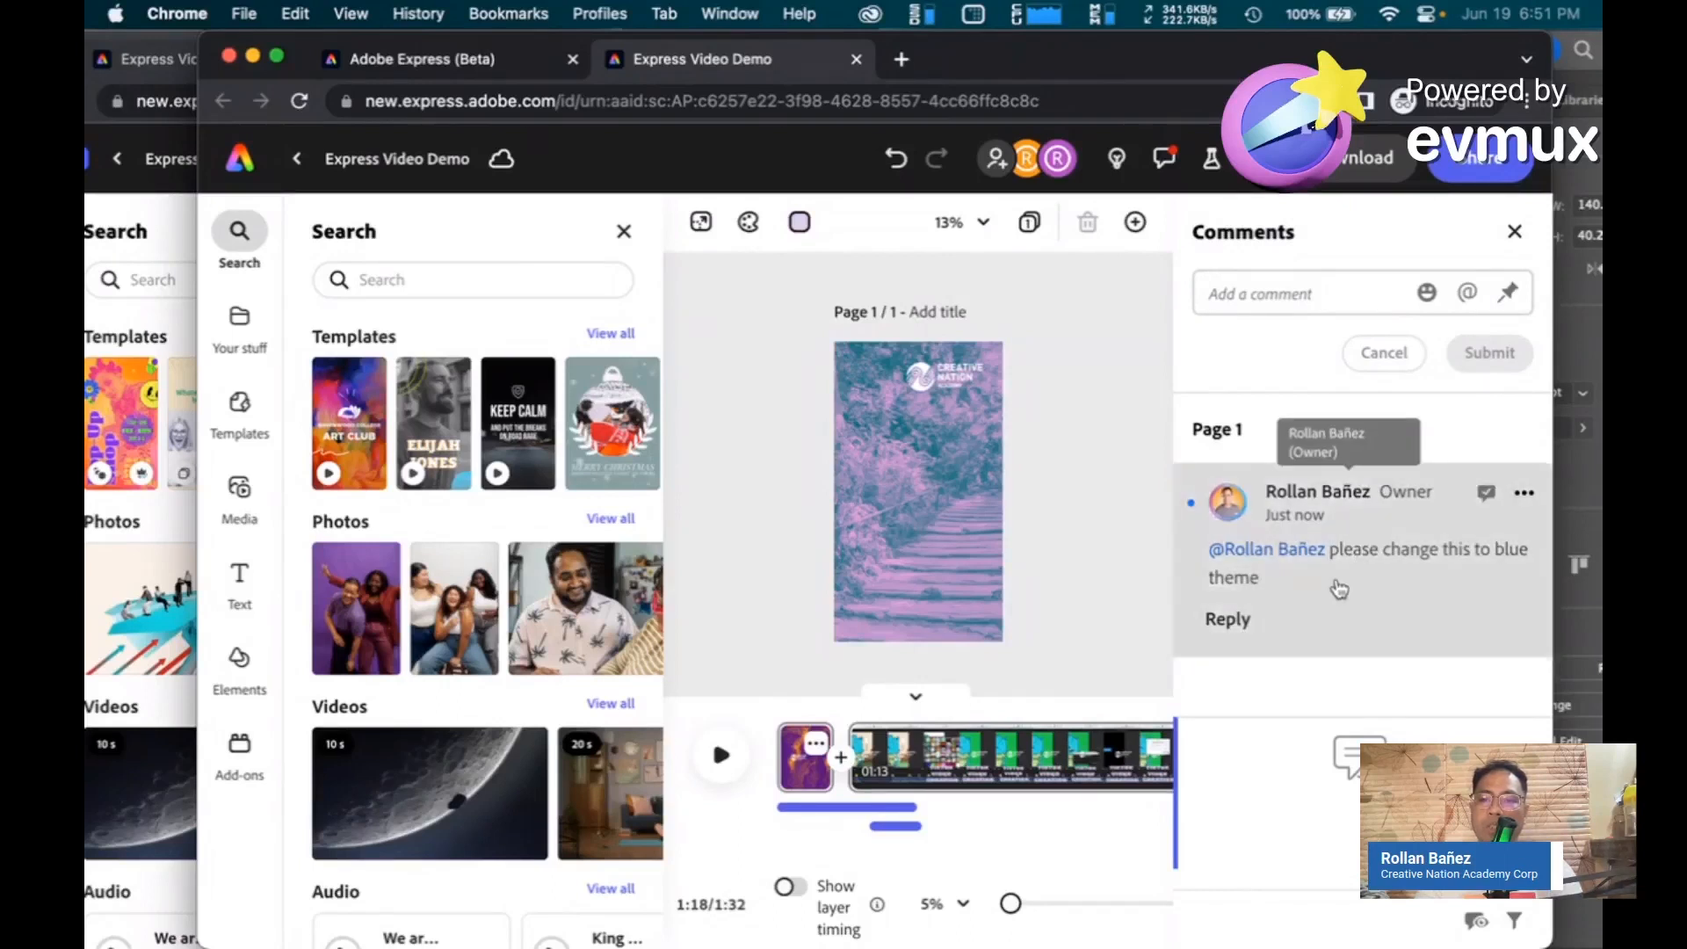
{"action": "left_click", "coordinate": [1396, 621]}
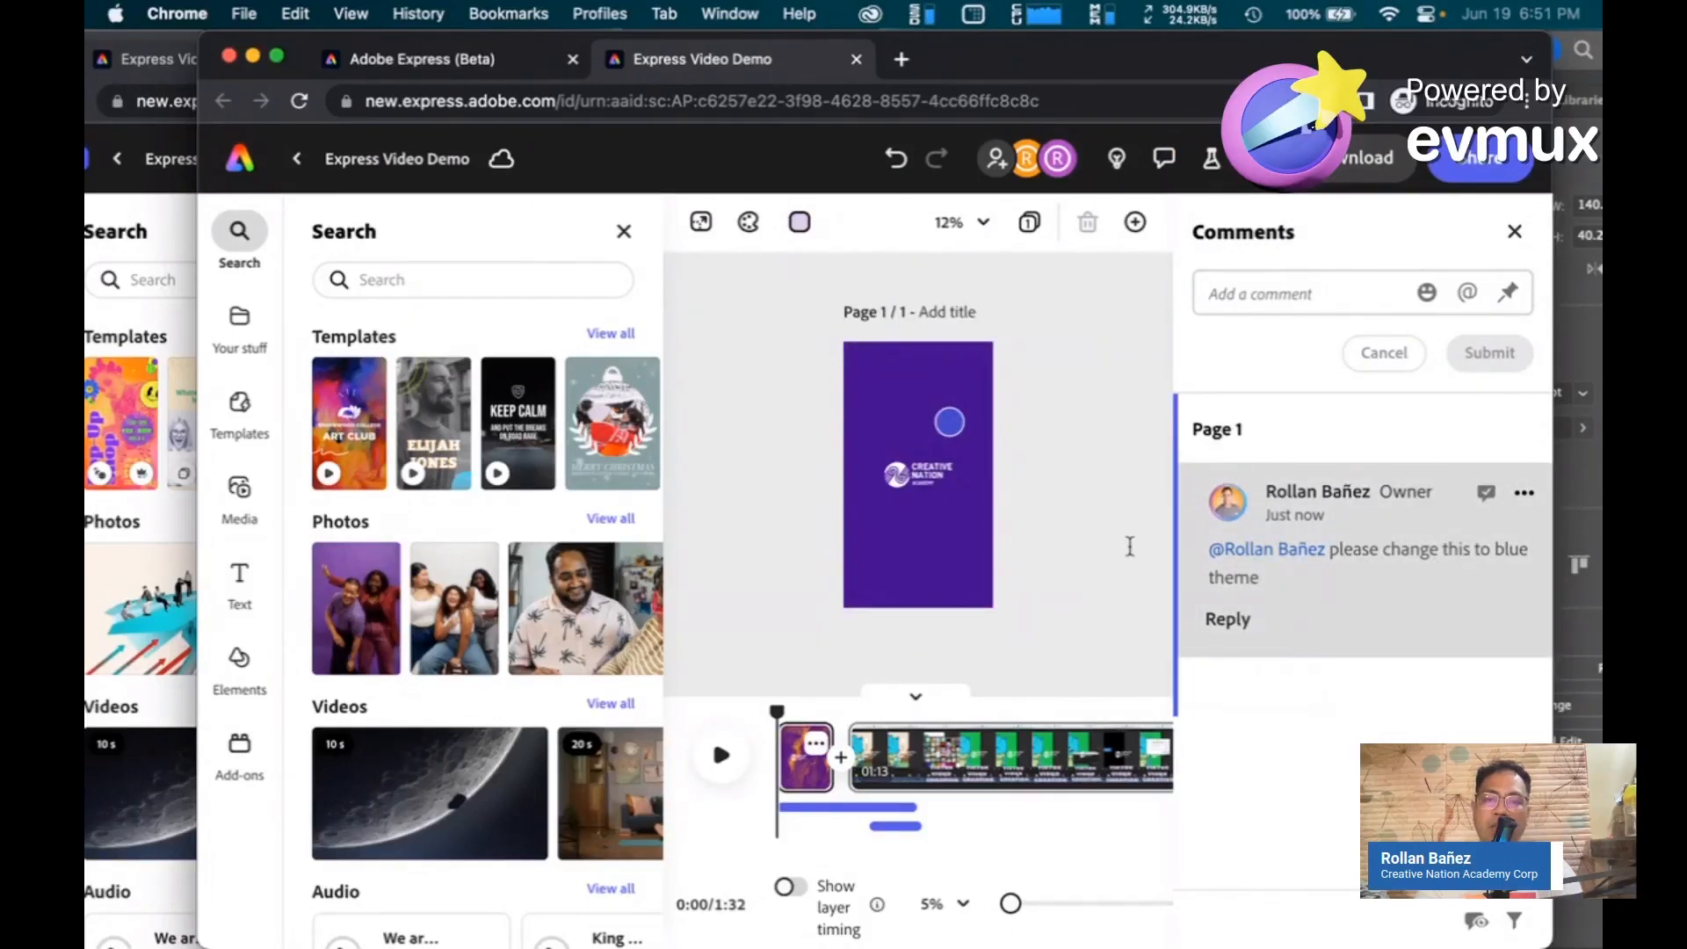
Apply the blue Duotone effect to the first scene's video and resolve the comment
{"action": "left_click", "coordinate": [928, 433]}
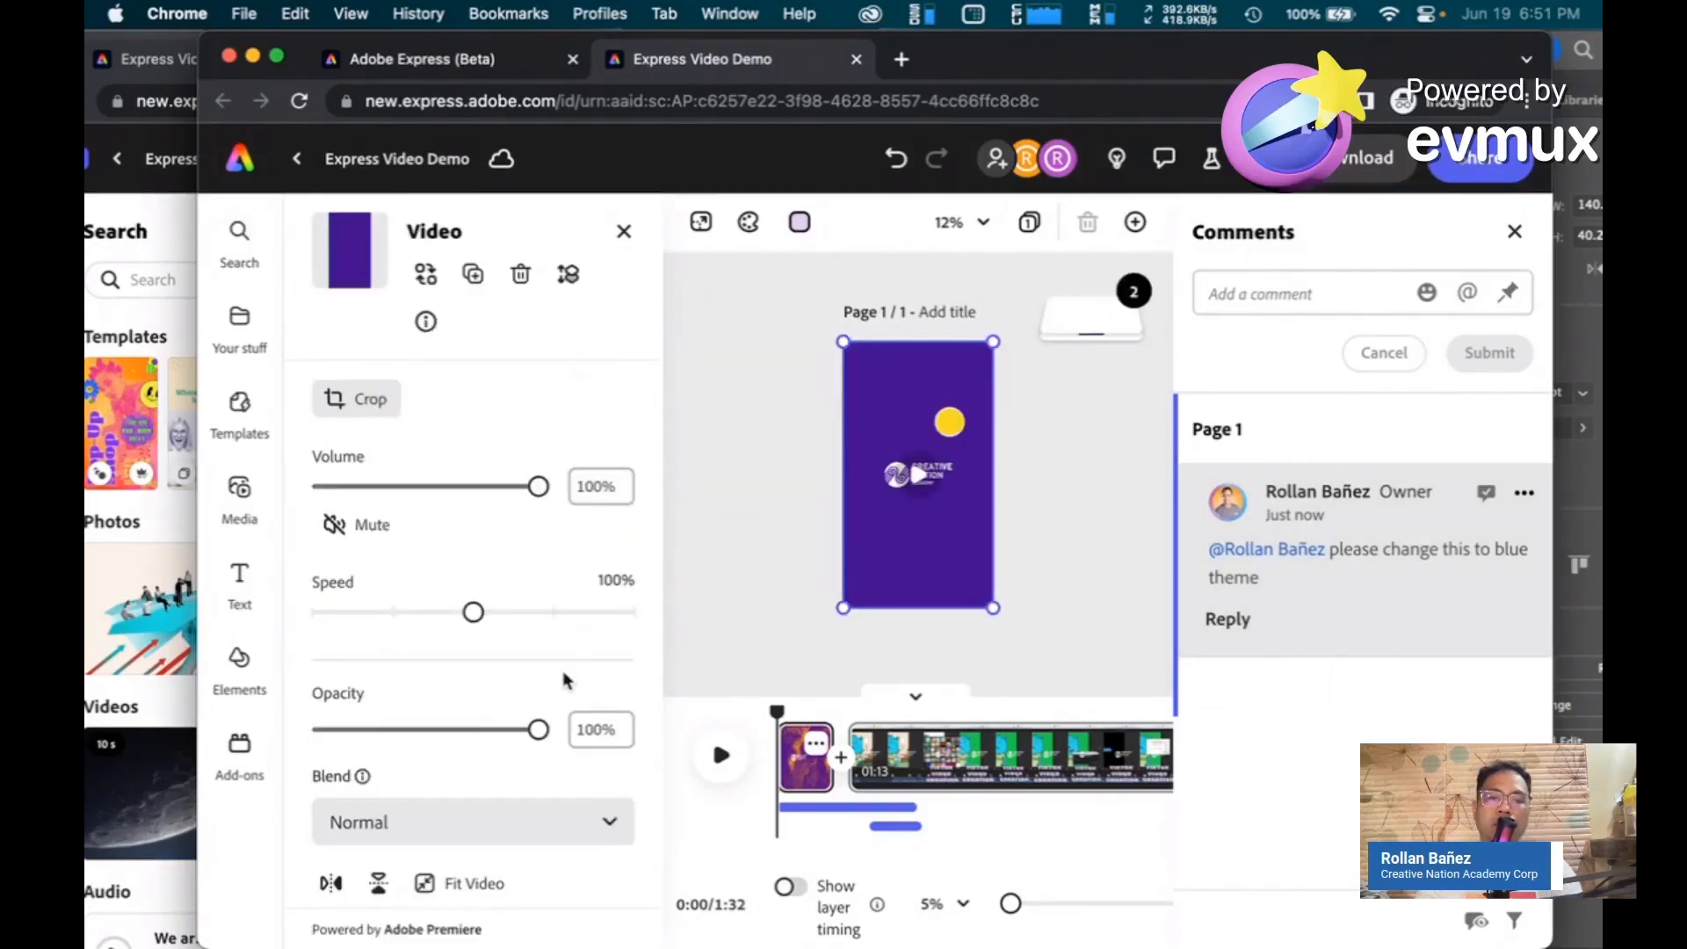
{"action": "scroll", "coordinate": [566, 675], "scroll_direction": "down", "scroll_amount": 5}
{"action": "scroll", "coordinate": [566, 681], "scroll_direction": "down", "scroll_amount": 1}
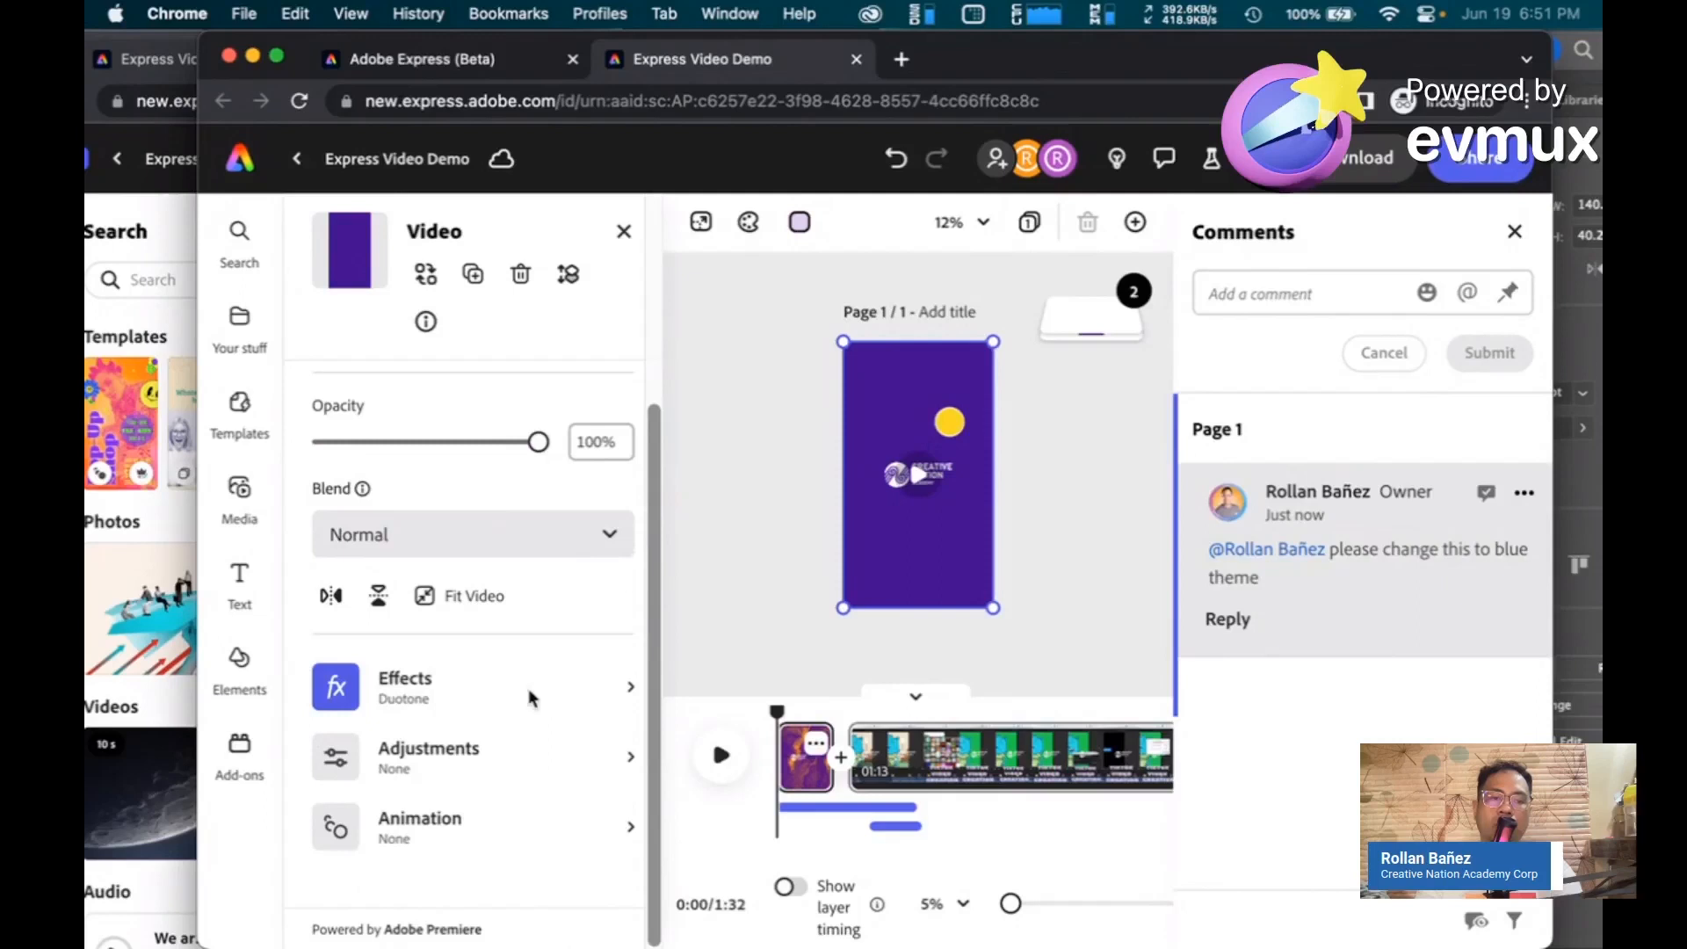
{"action": "left_click", "coordinate": [529, 688]}
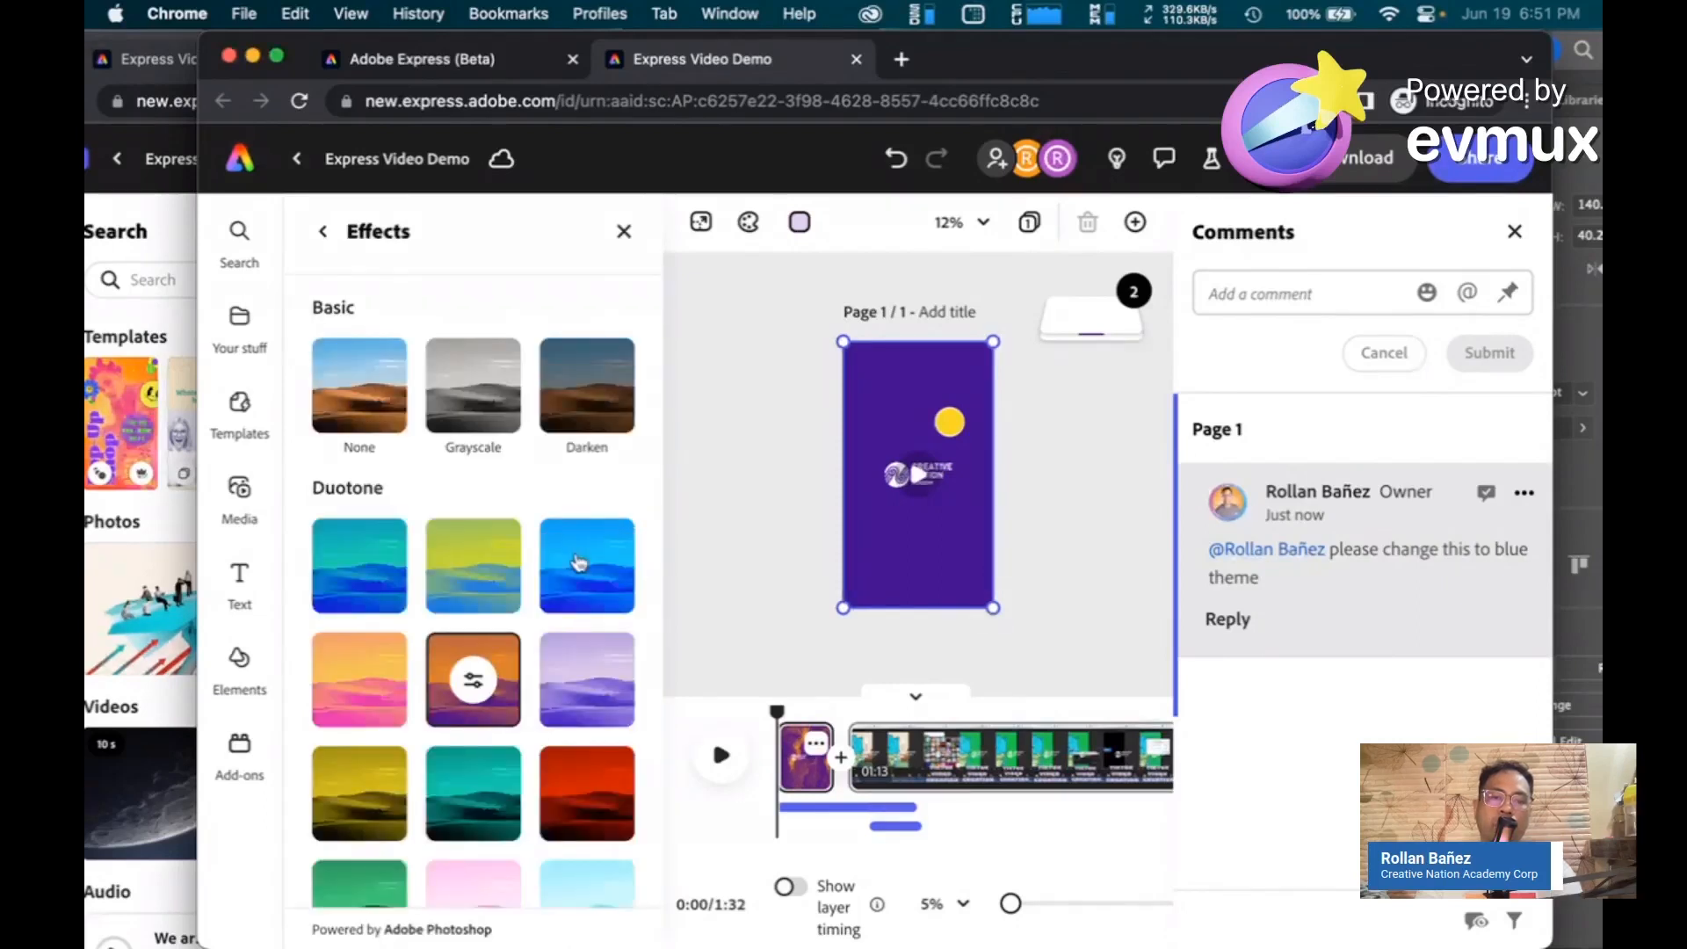
{"action": "left_click", "coordinate": [579, 564]}
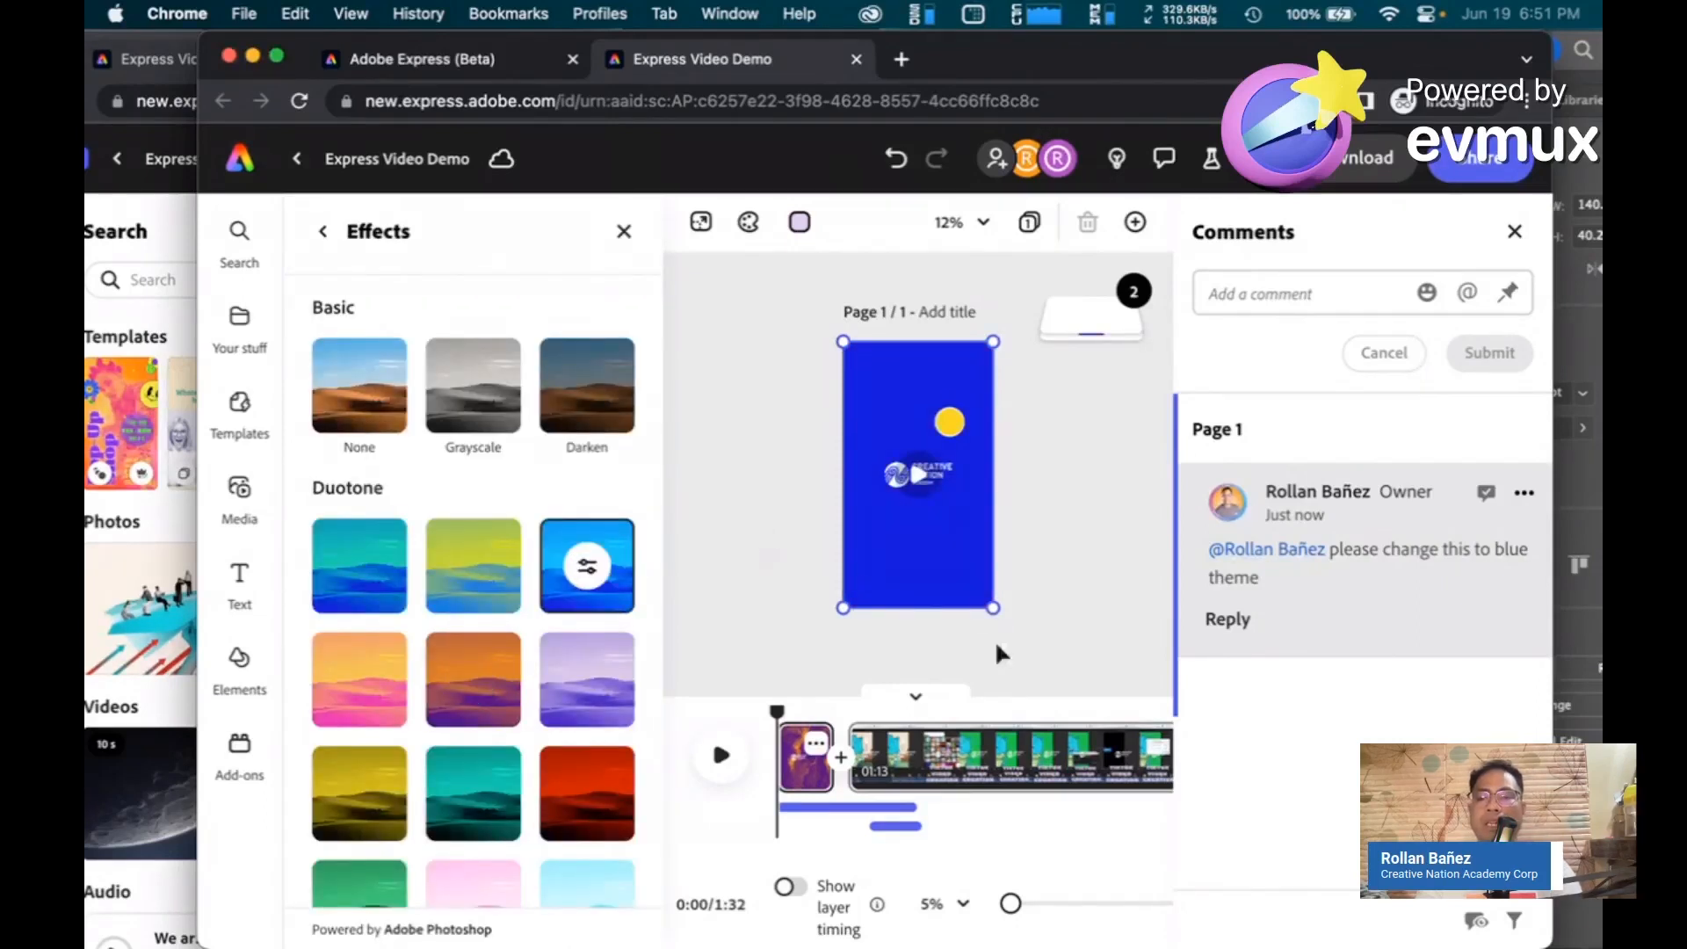
{"action": "left_click", "coordinate": [1485, 497]}
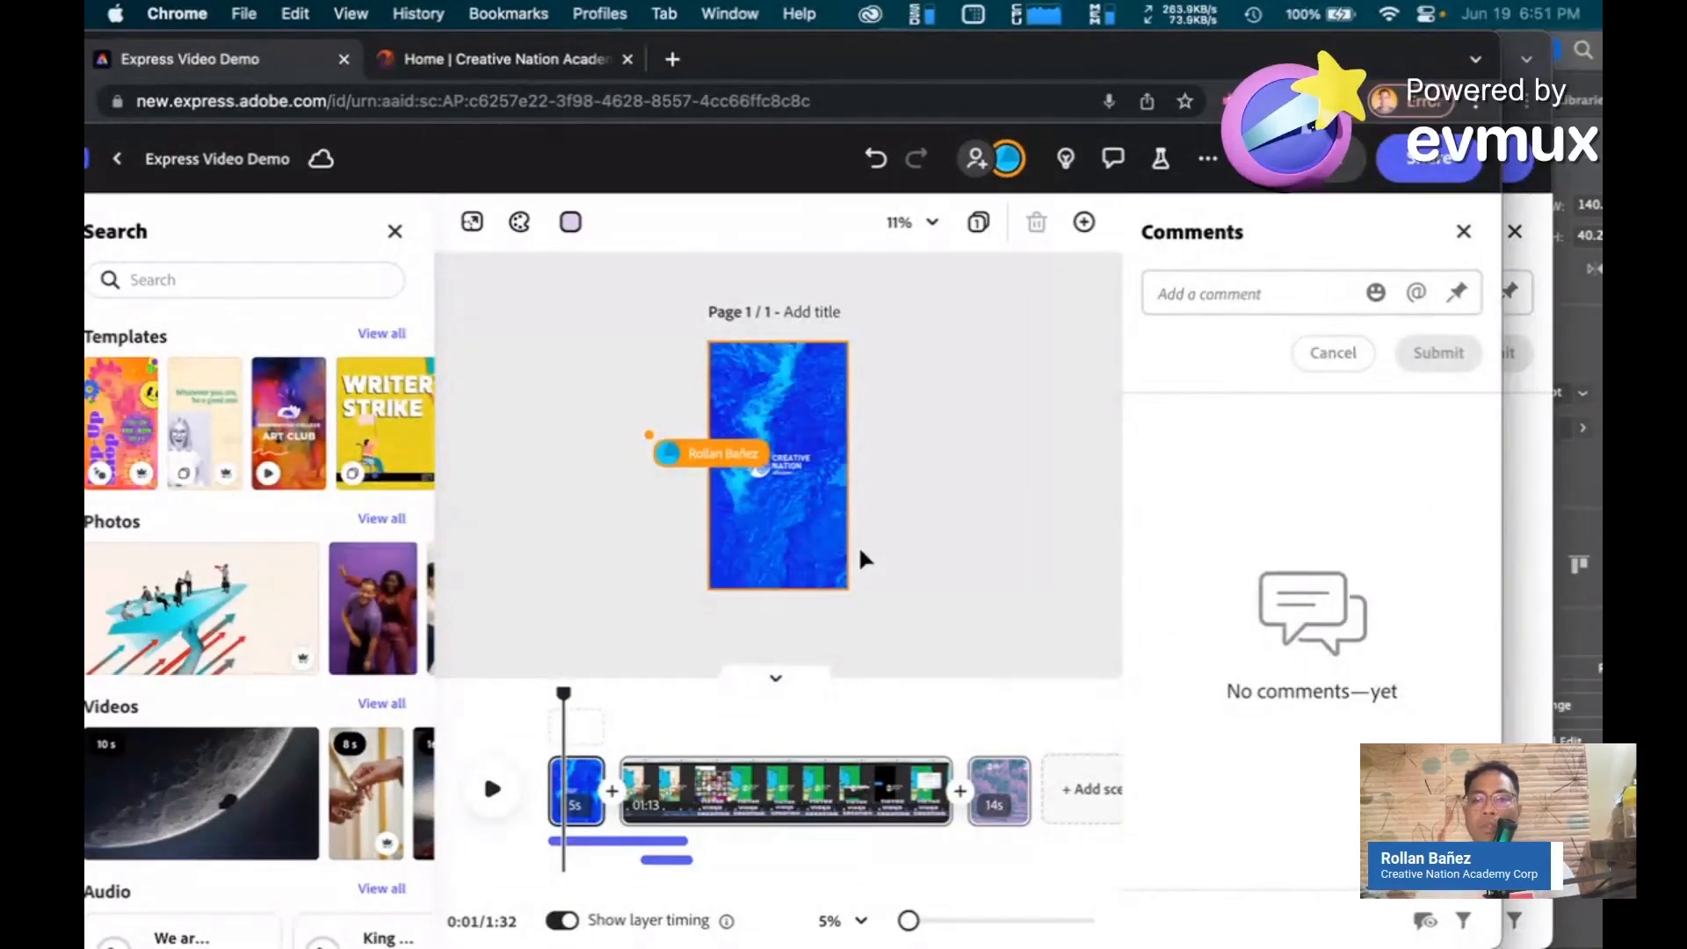
Open the owner's more-options menu with version history
{"action": "left_click", "coordinate": [1200, 159]}
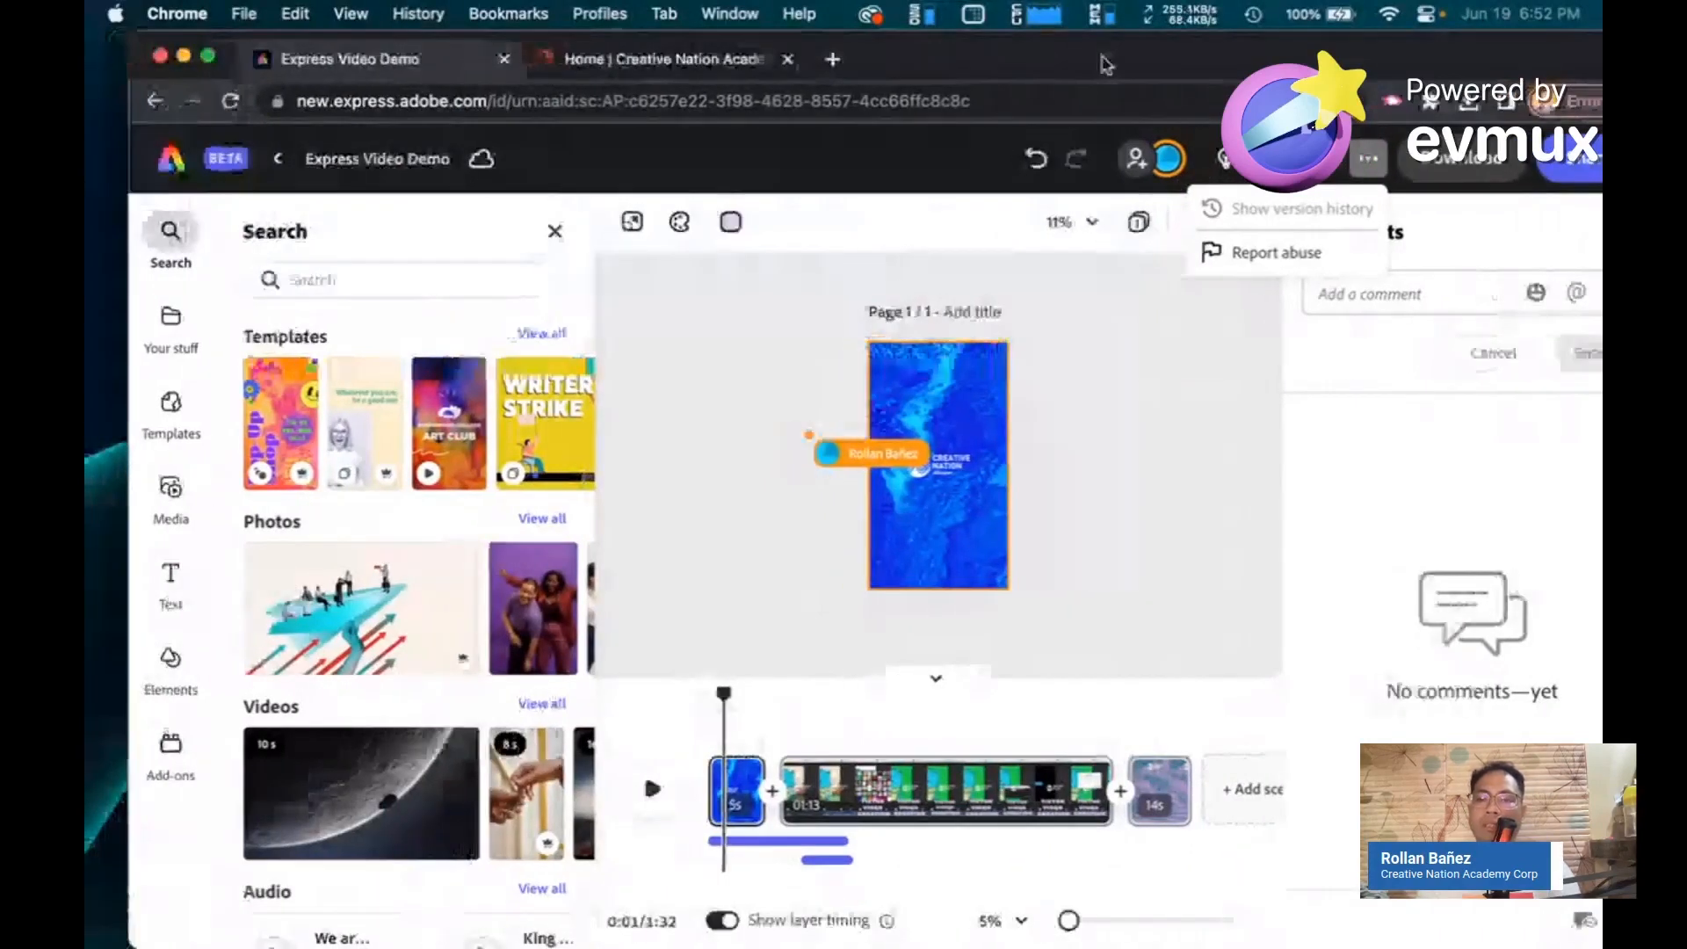
{"action": "left_click_drag", "start_coordinate": [1105, 64], "coordinate": [1000, 63]}
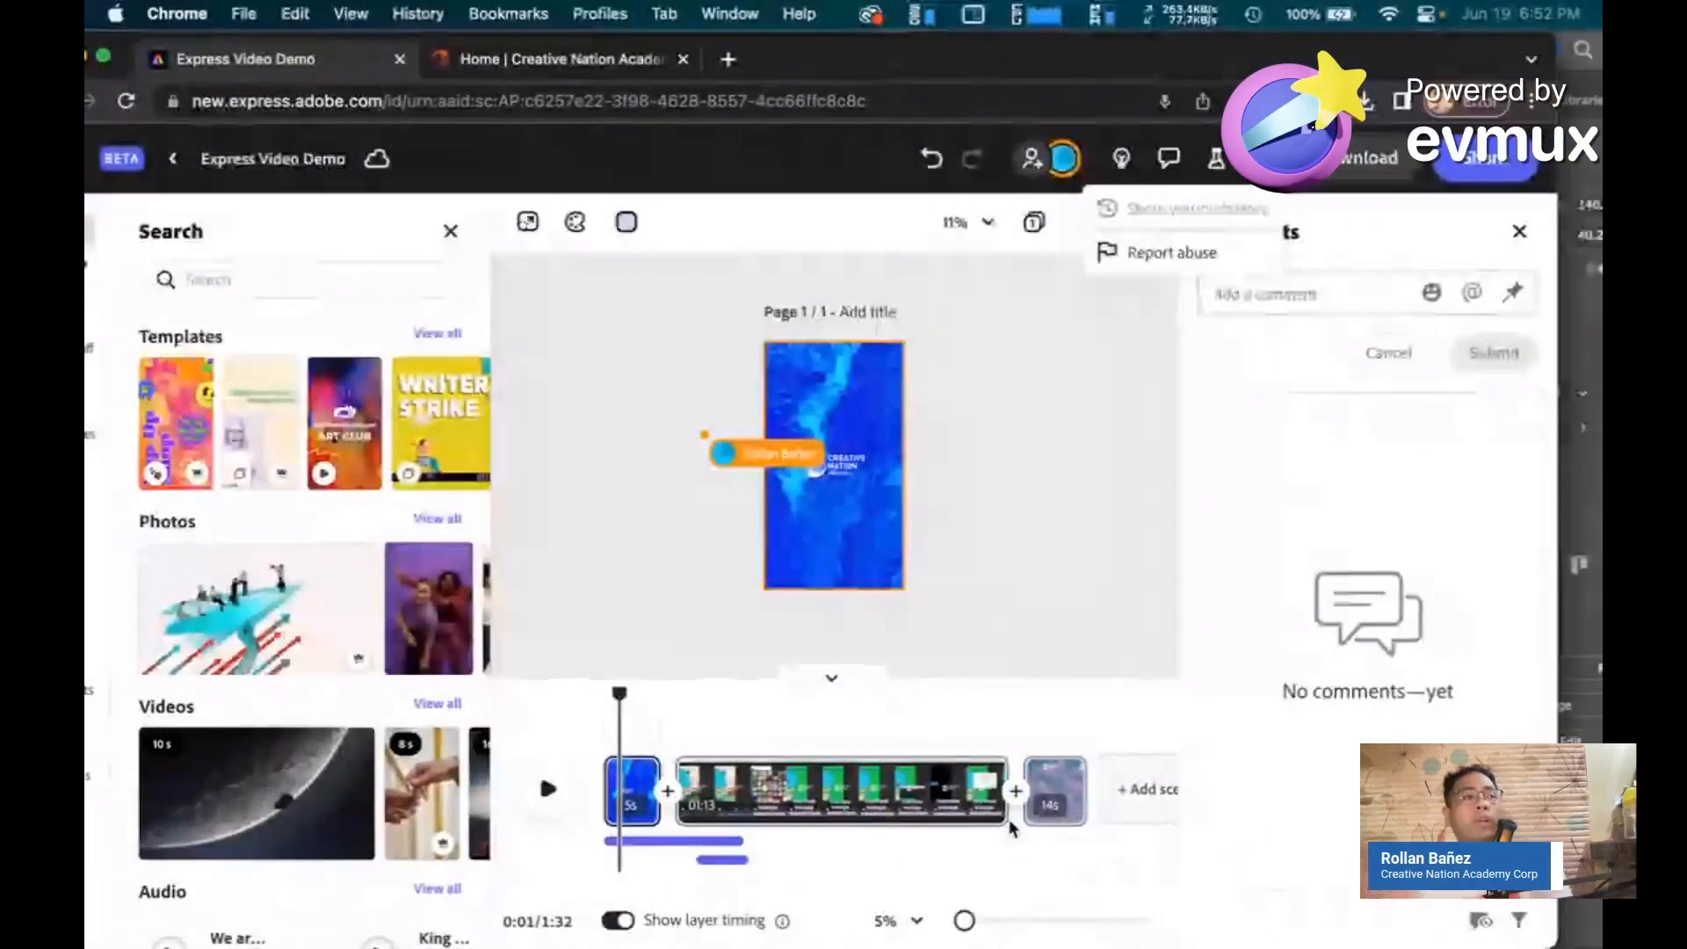